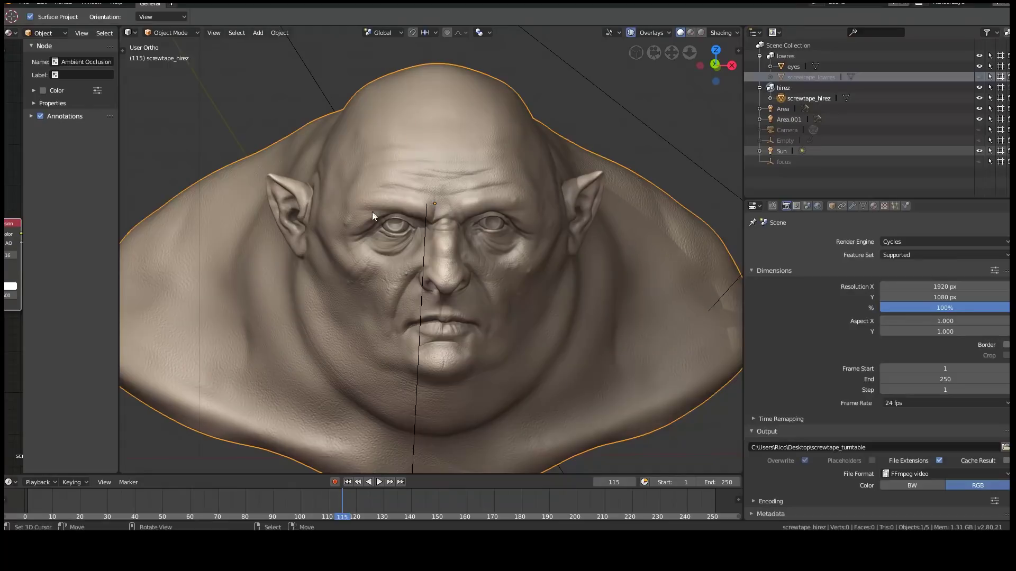
- Review the render engine list twice and keep Cycles as the engine
left_click(923, 241)
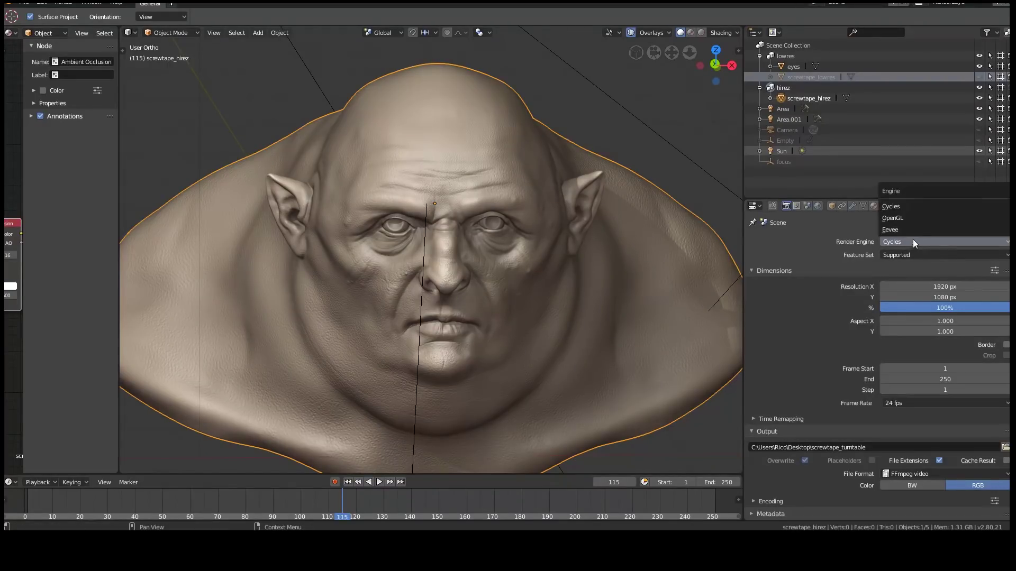
left_click(903, 206)
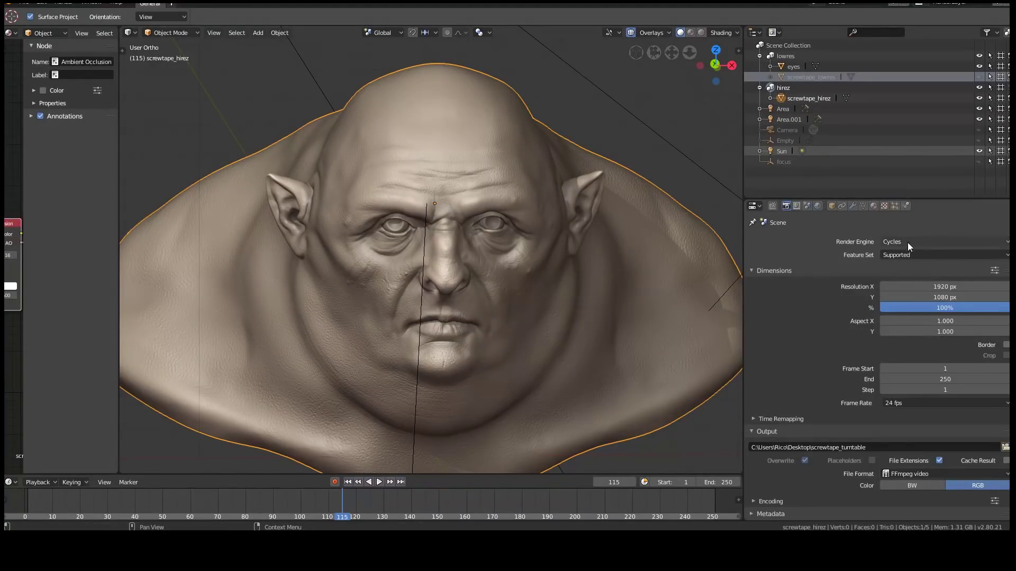
left_click(907, 242)
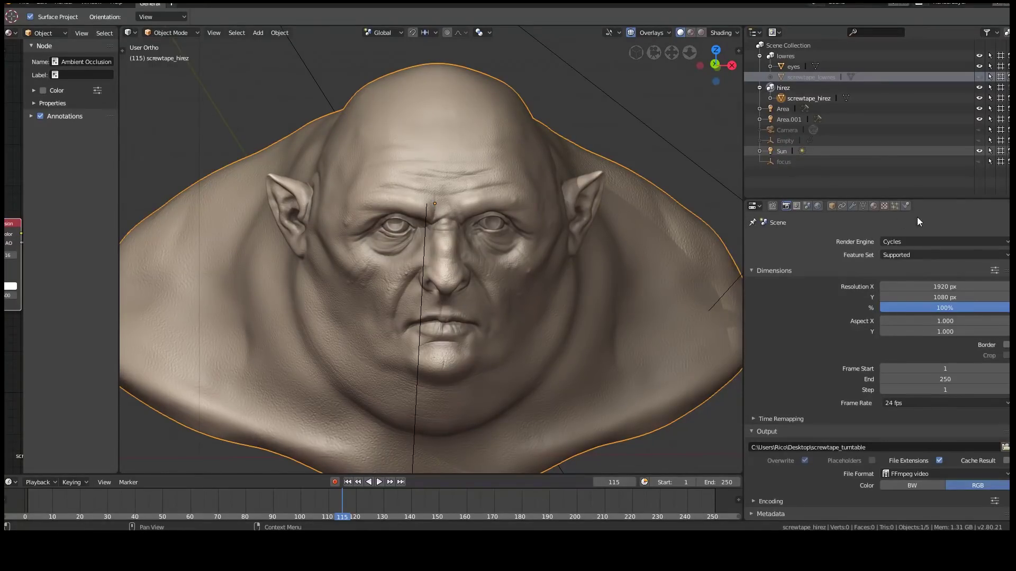
left_click(917, 240)
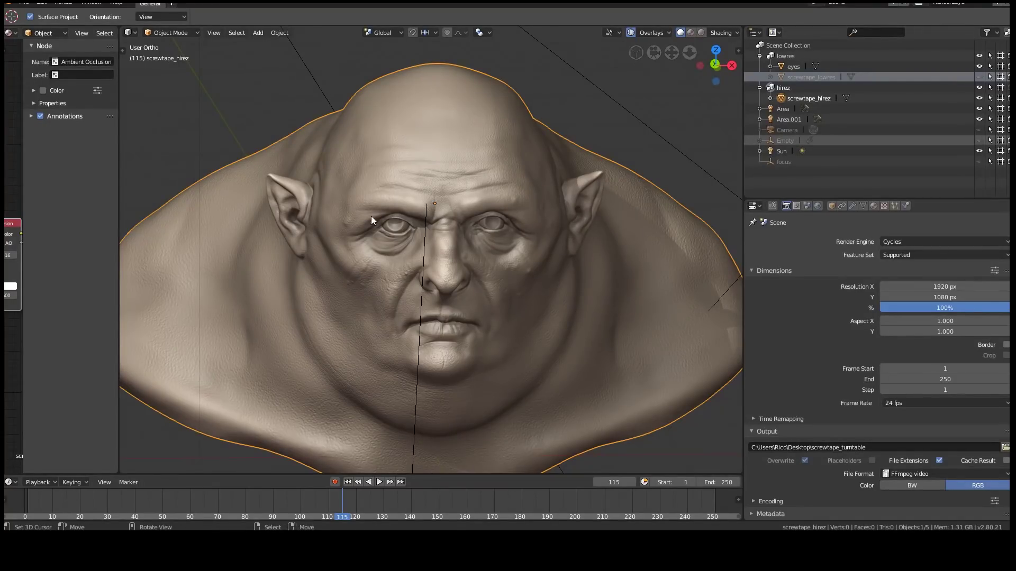
- Toggle the low-res head's visibility and grab each head briefly, cancelling the moves
left_click(978, 77)
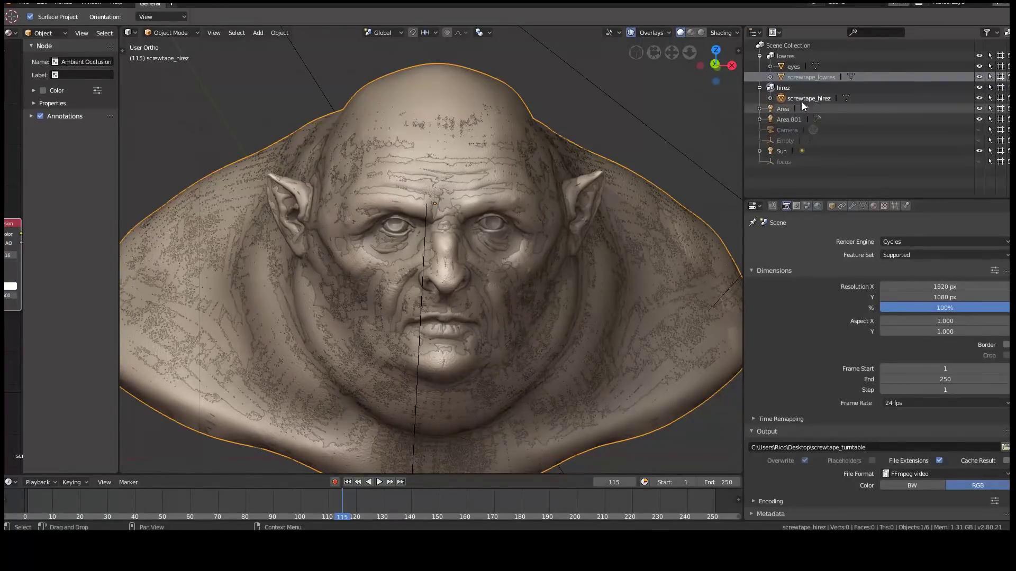
left_click(980, 76)
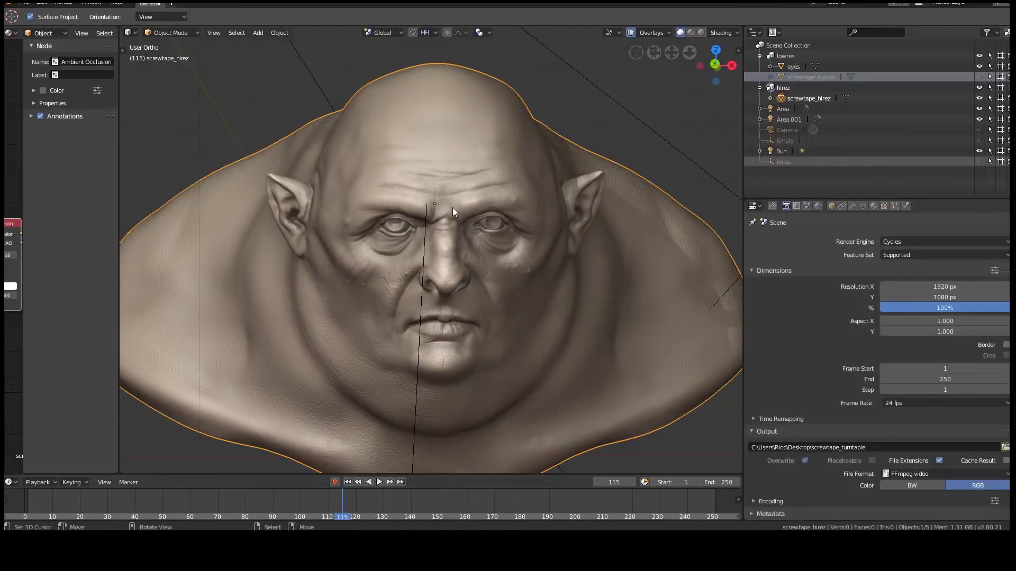
left_click(979, 76)
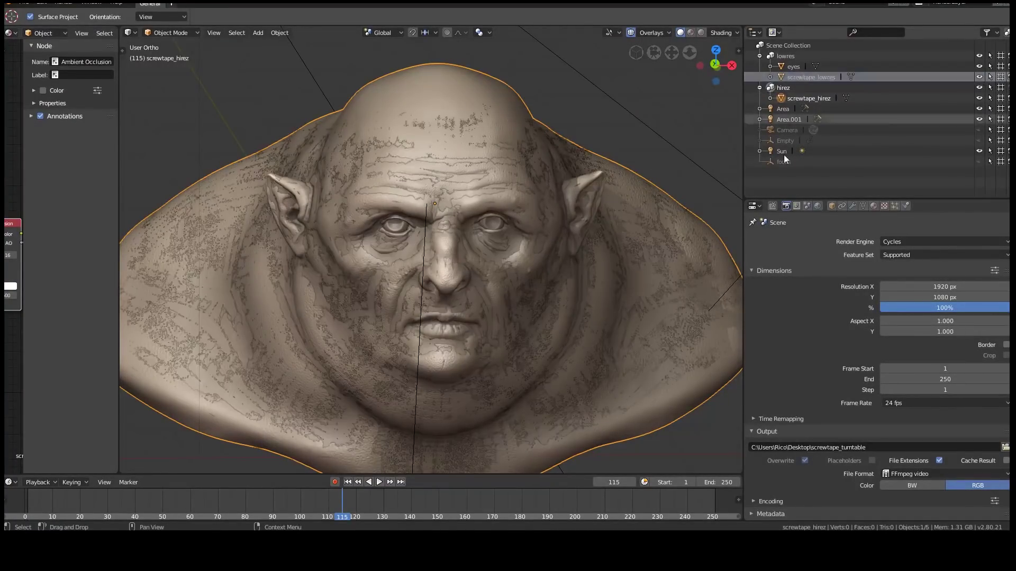
left_click(802, 75)
key("g")
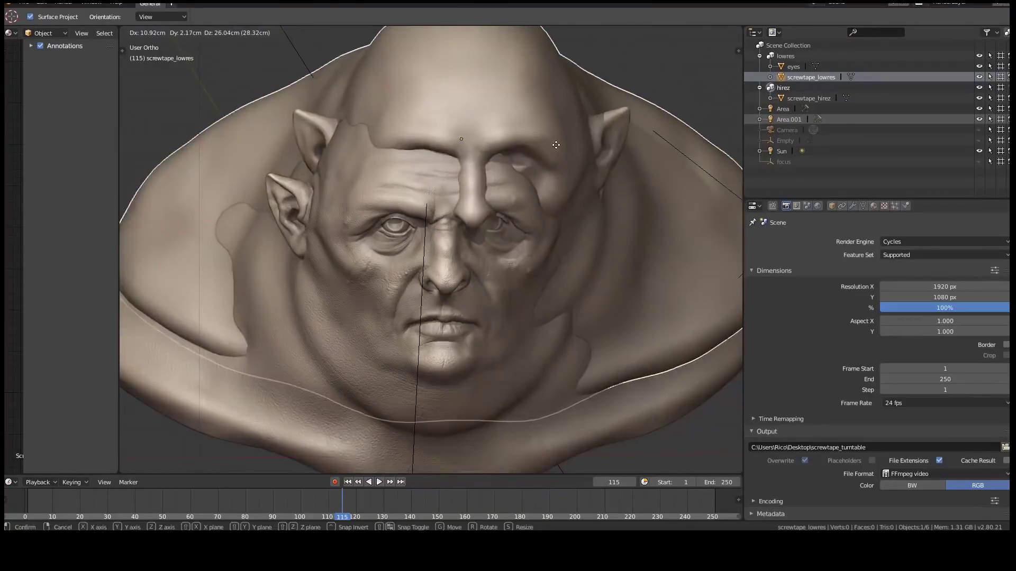
right_click(555, 144)
left_click(345, 201)
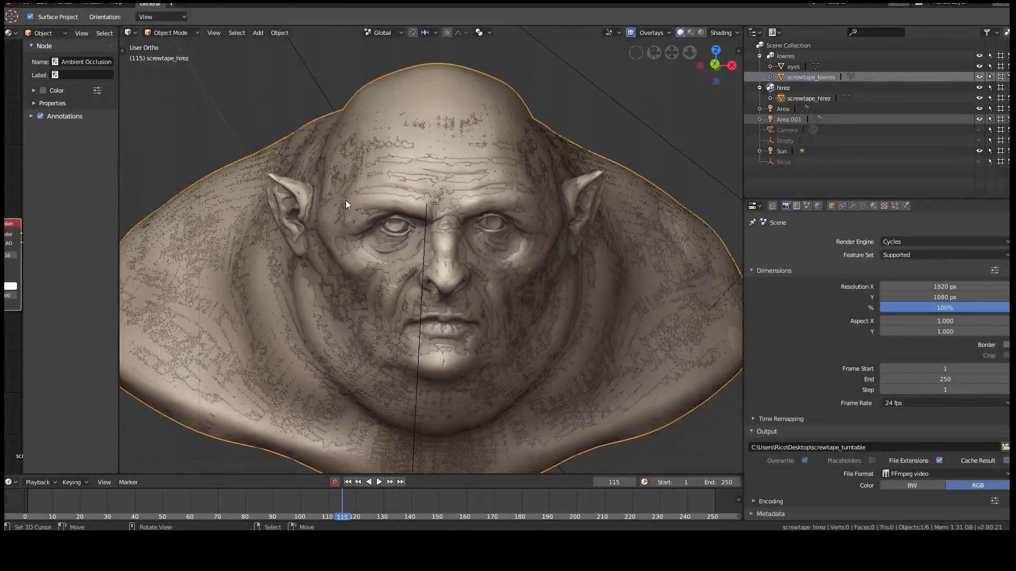
key("g")
right_click(370, 178)
- Cancel one more move, make the high-res head active and hide the low-res head
key("g")
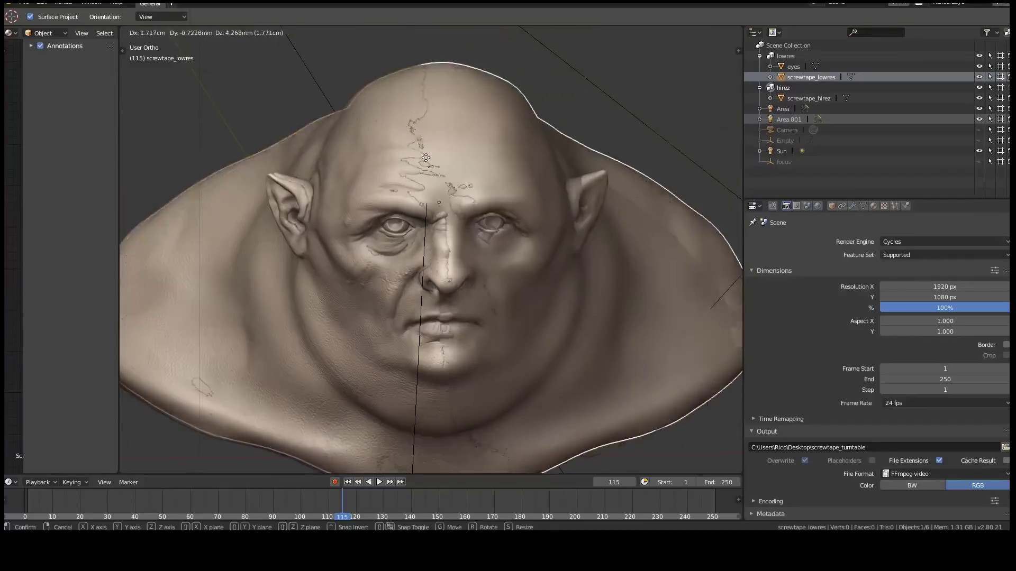
key("Escape")
left_click(811, 76)
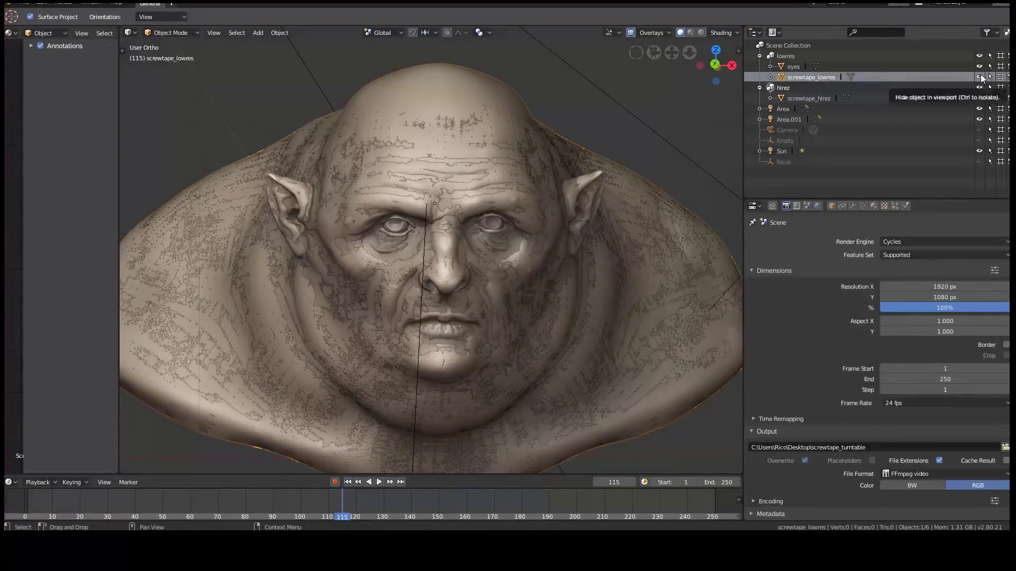
left_click(981, 78)
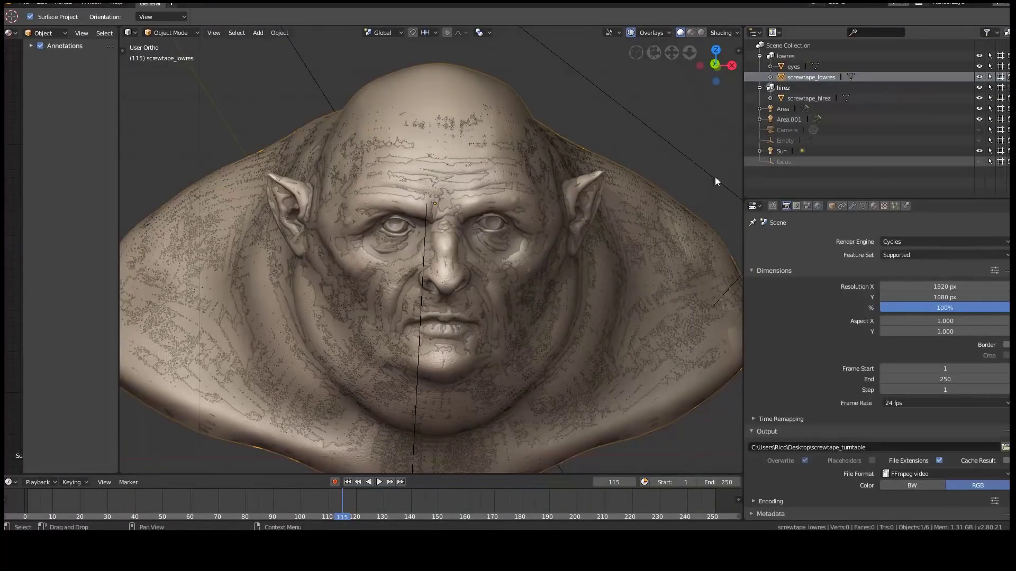
left_click(507, 181)
left_click(978, 77)
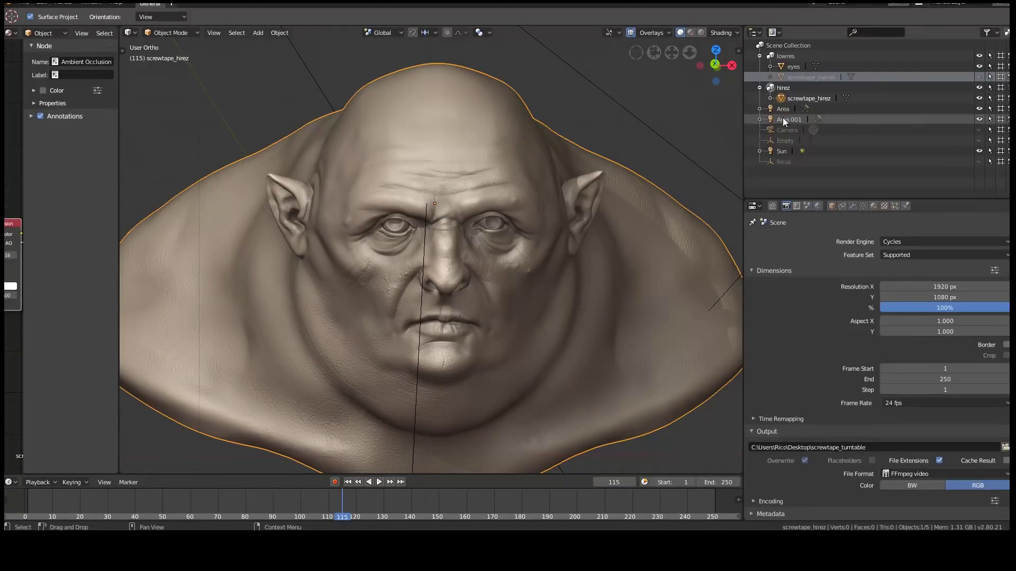
- Select screwtape_hirez, widen the left area and keep it as a Shader Editor
left_click(804, 98)
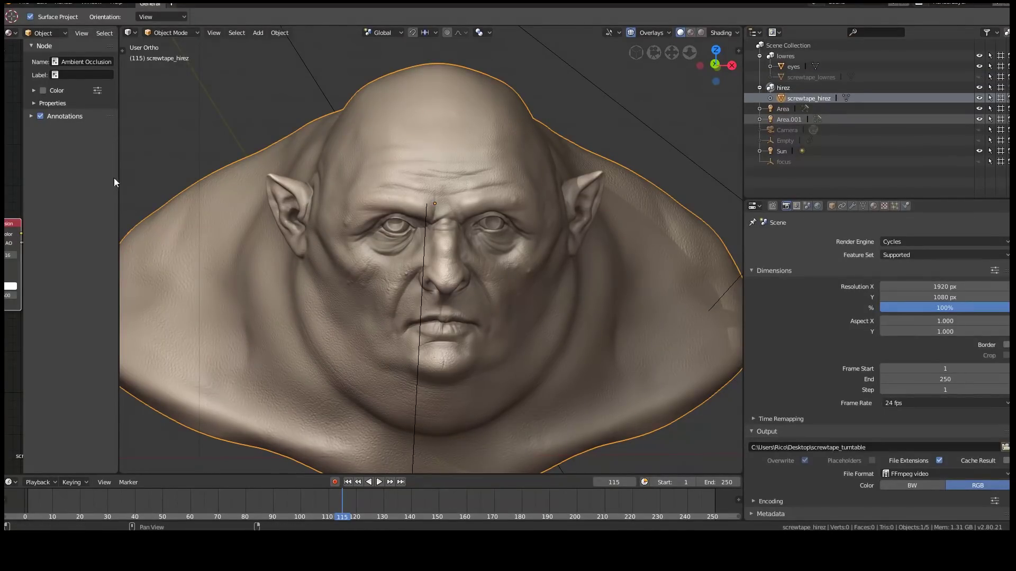
left_click_drag(116, 170, 418, 163)
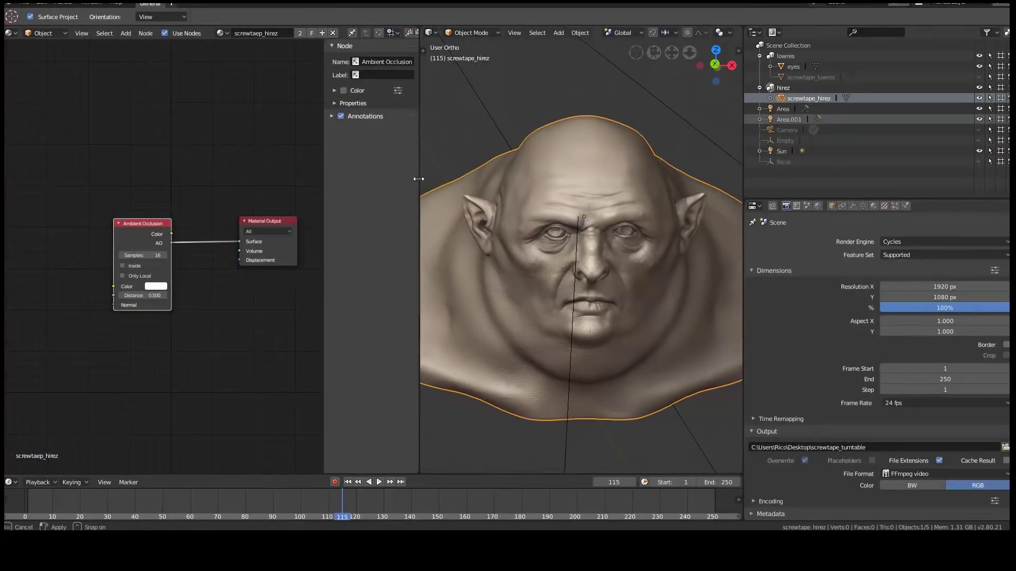
left_click_drag(418, 163, 396, 164)
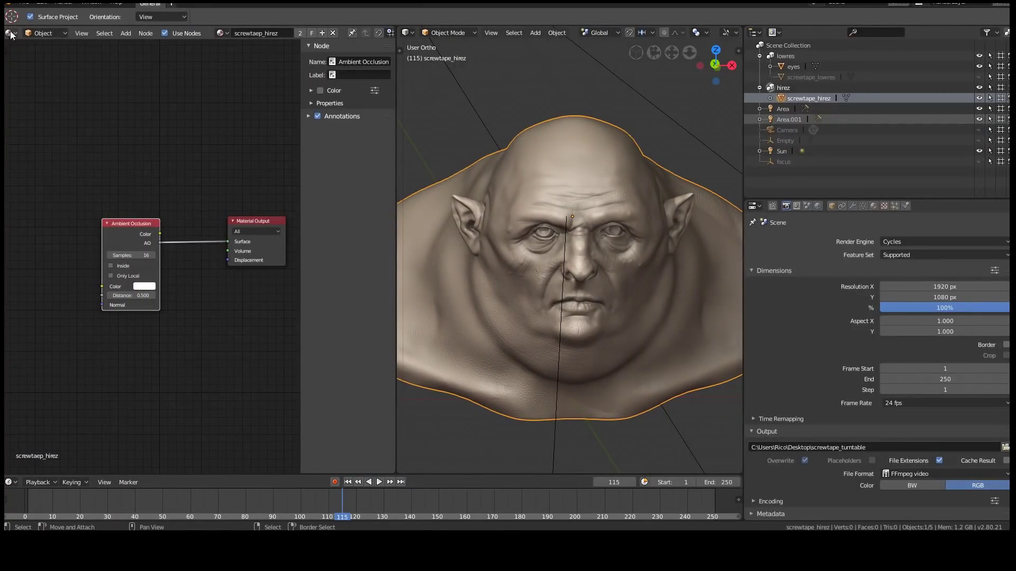
left_click(9, 33)
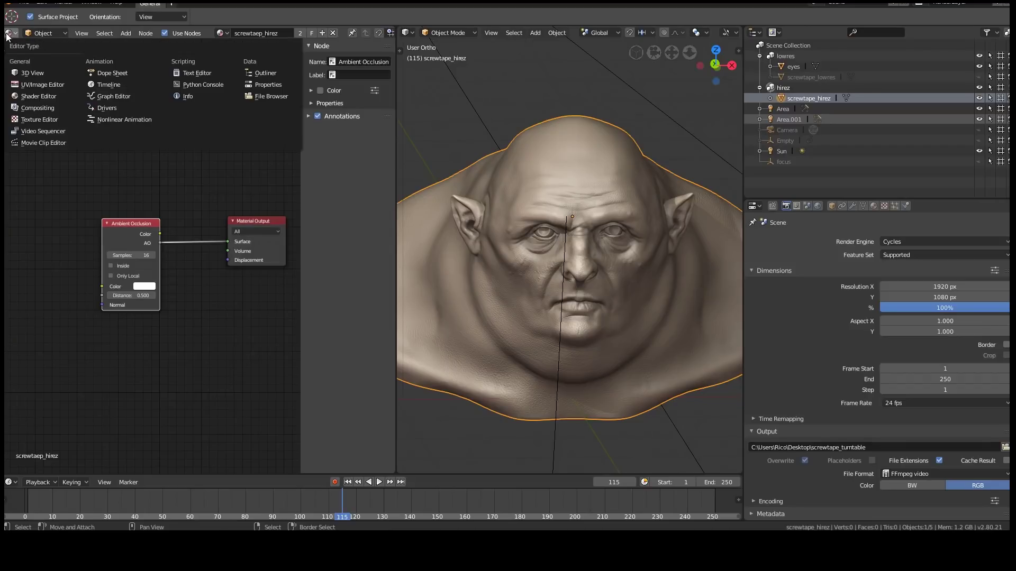
left_click(38, 96)
scroll(211, 211, "up", 2)
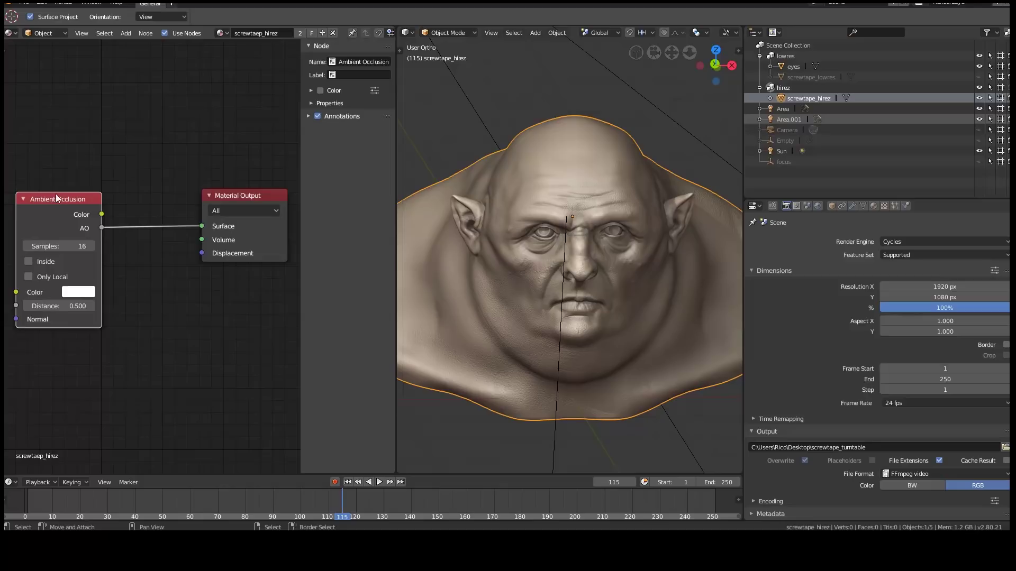
- Arrange the Ambient Occlusion and Material Output nodes close together, higher in the view
left_click_drag(61, 197, 93, 174)
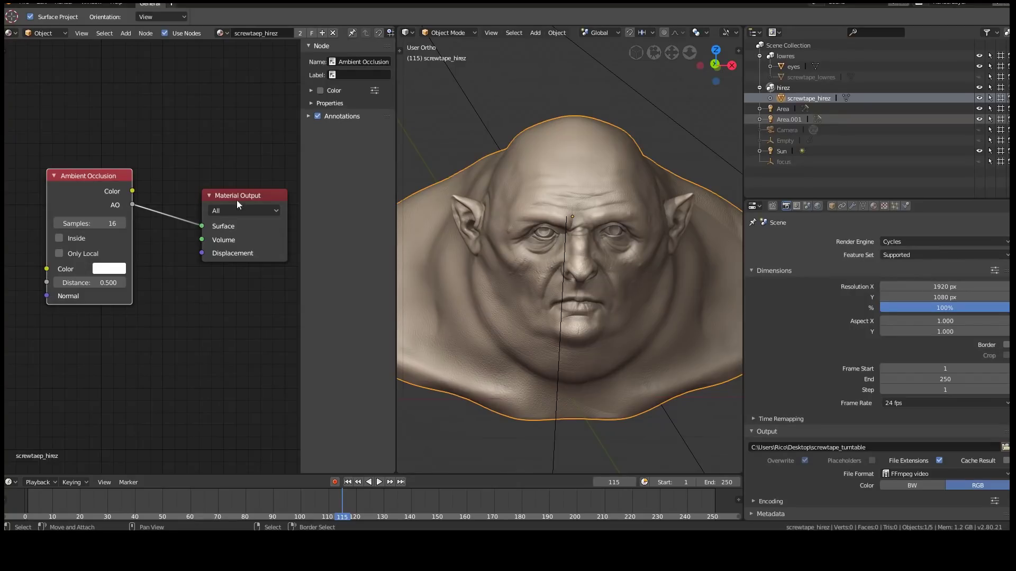
left_click_drag(241, 198, 272, 170)
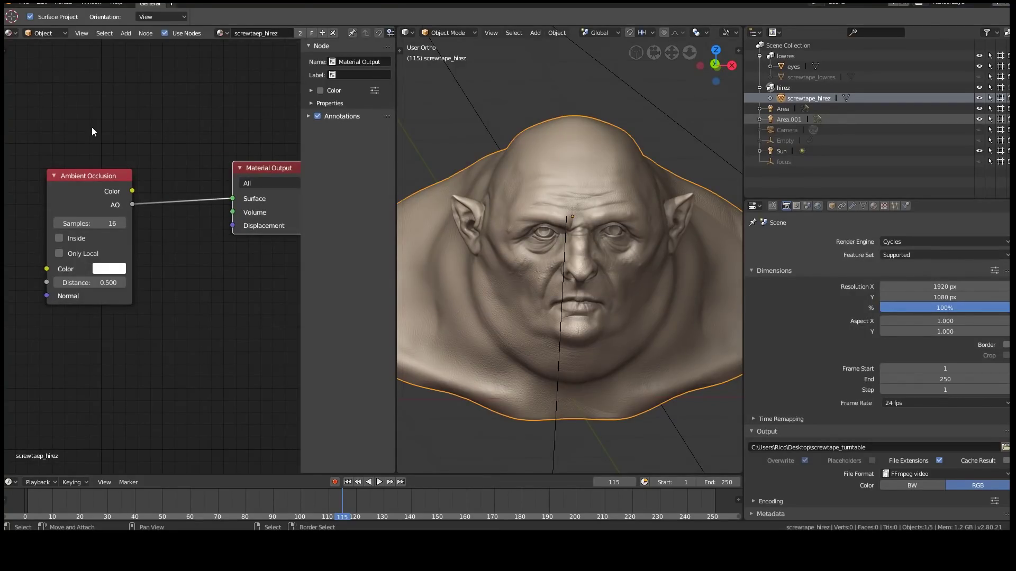
mouse_move(89, 184)
left_mouse_down()
mouse_move(113, 148)
mouse_move(99, 177)
mouse_move(73, 161)
mouse_move(98, 176)
left_mouse_up()
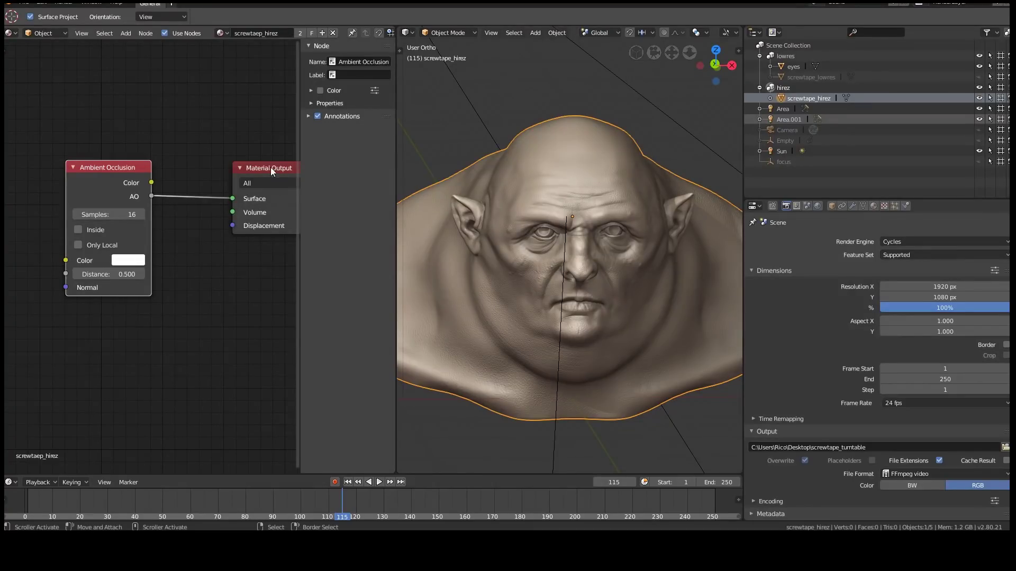
left_click_drag(272, 170, 252, 155)
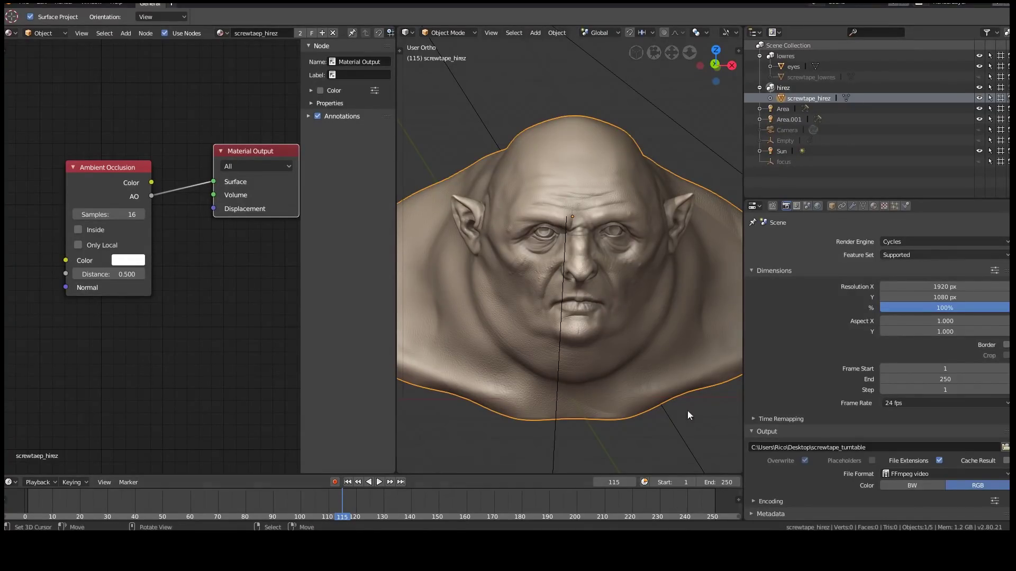
scroll(623, 32, "down", 3)
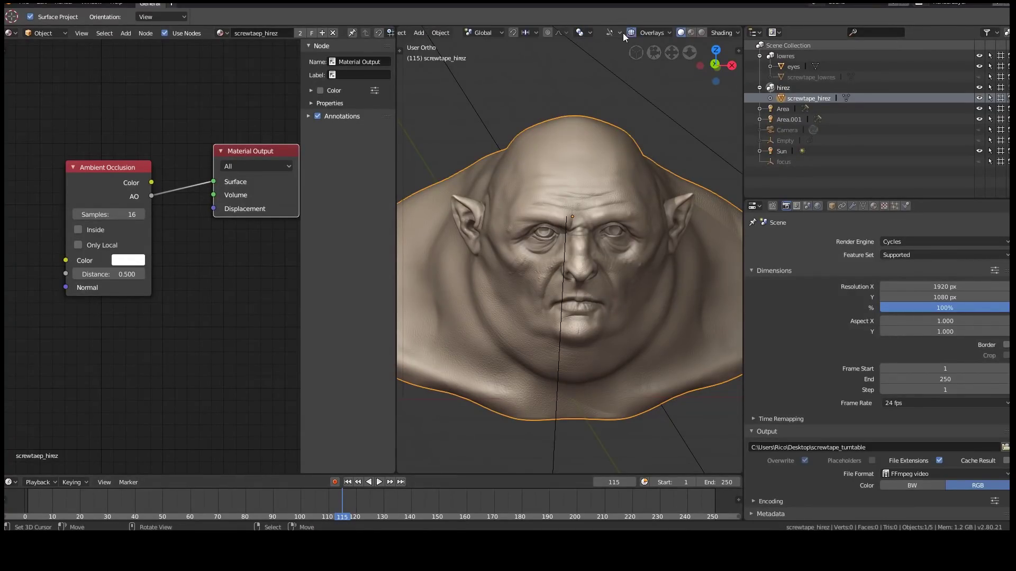
- Switch to Rendered shading, wire AO into the Surface output and orbit around the head
left_click(701, 31)
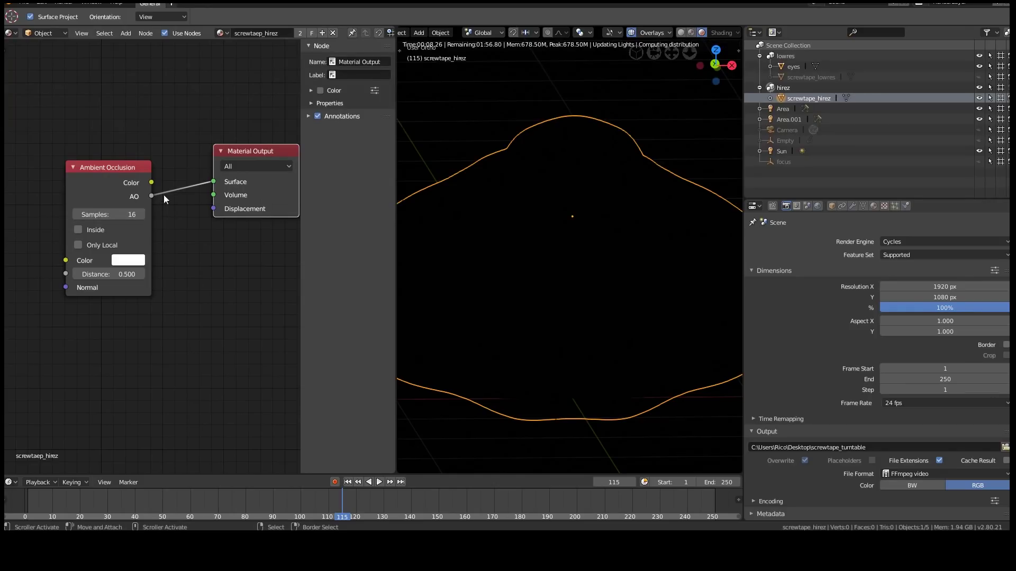
left_click_drag(212, 186, 213, 182)
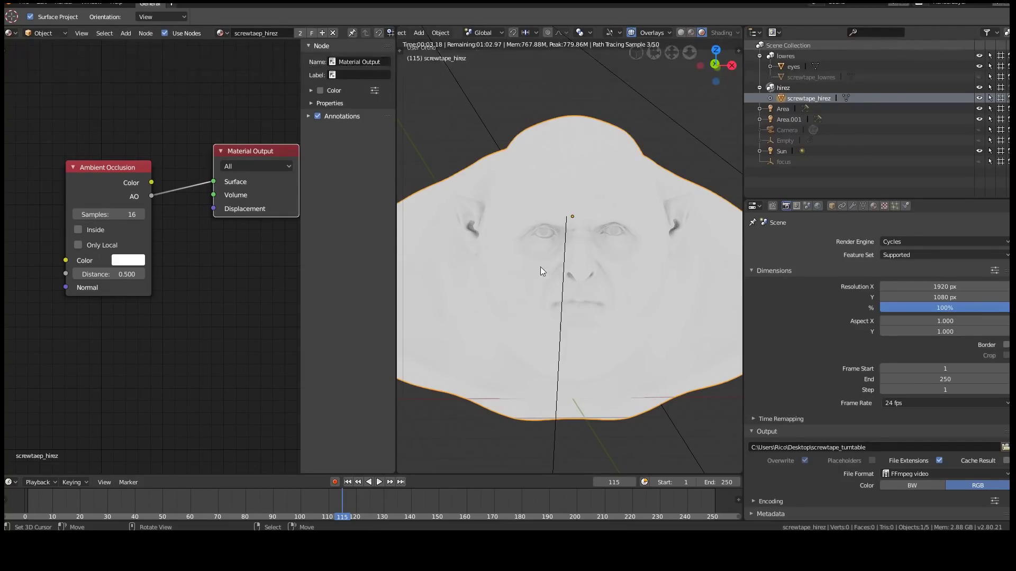
middle_click_drag(510, 248, 519, 222)
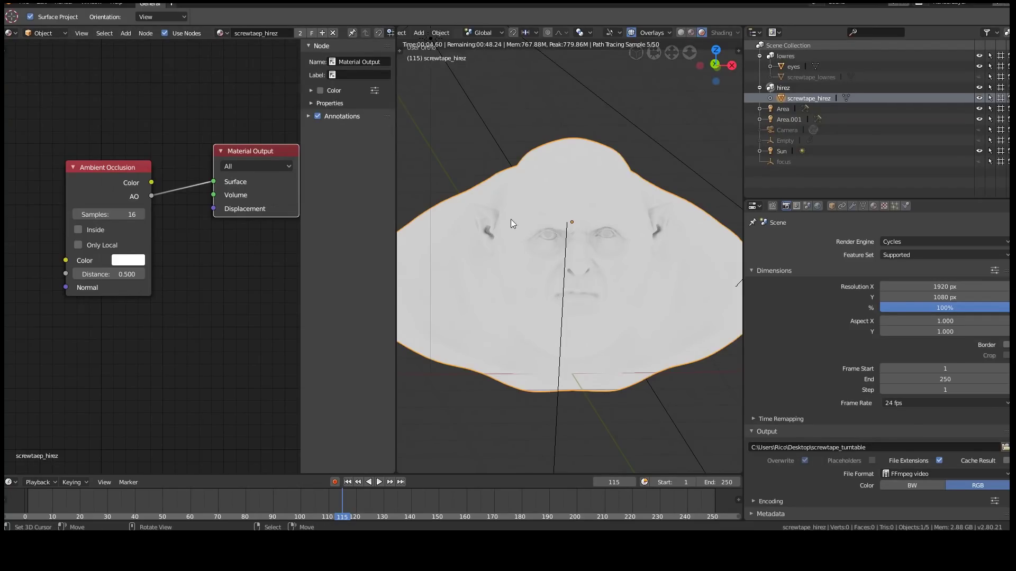
left_click(79, 230)
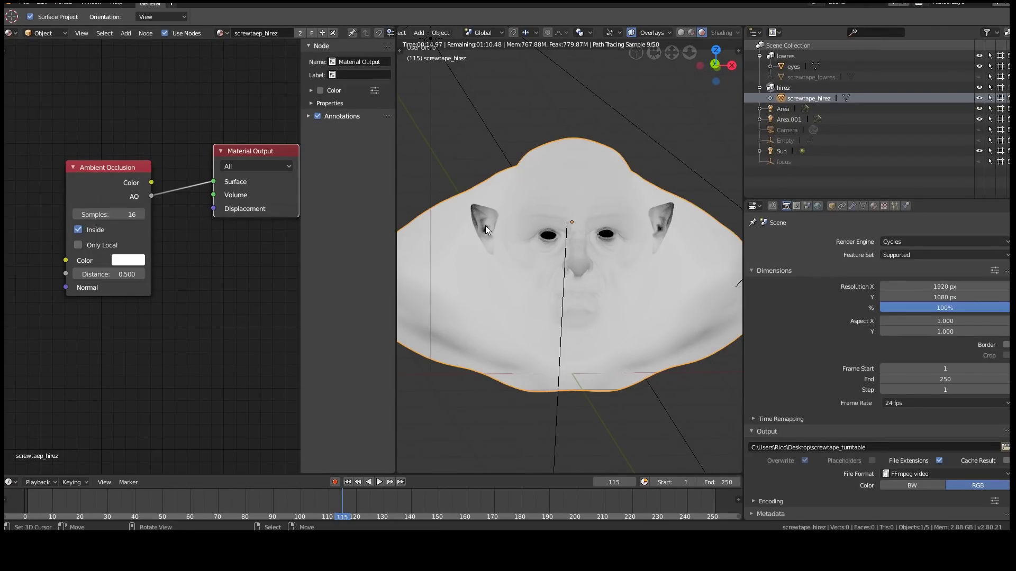
mouse_move(480, 213)
middle_mouse_down()
mouse_move(530, 228)
mouse_move(471, 229)
mouse_move(449, 197)
middle_mouse_up()
scroll(468, 229, "up", 5)
scroll(469, 229, "down", 4)
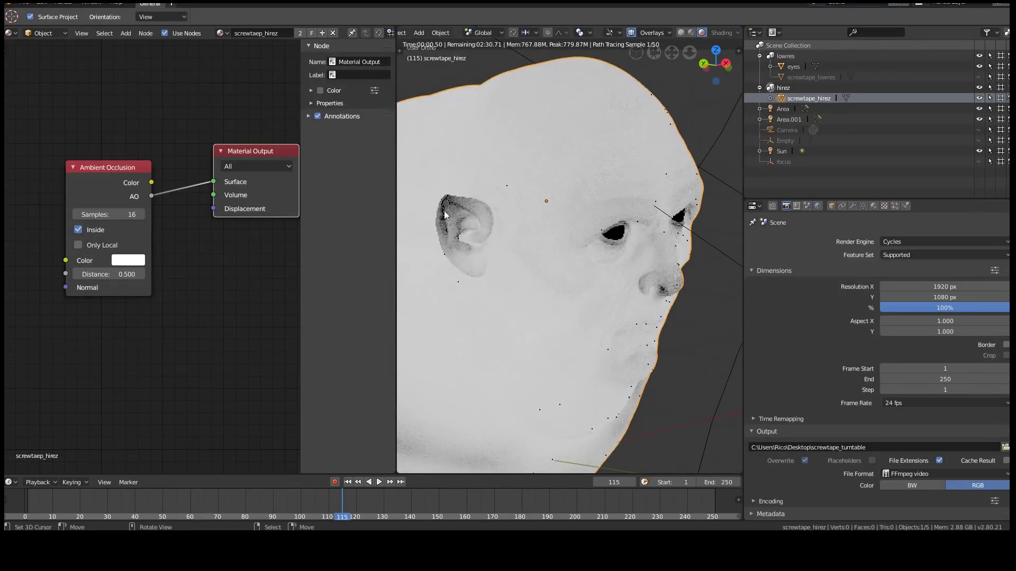
mouse_move(671, 298)
middle_mouse_down()
mouse_move(643, 280)
mouse_move(639, 253)
middle_mouse_up()
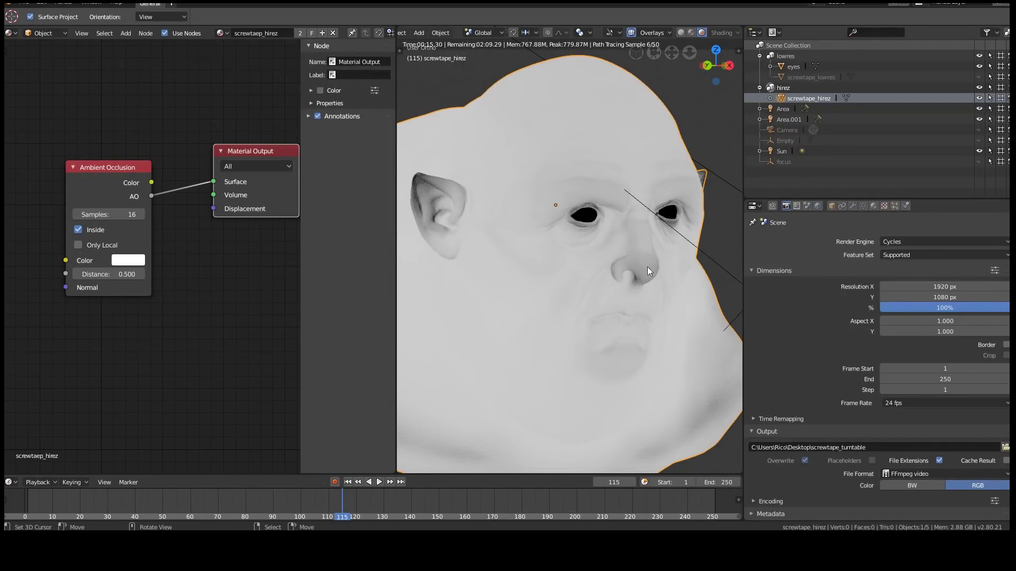
mouse_move(122, 167)
left_mouse_down()
mouse_move(86, 158)
mouse_move(97, 167)
left_mouse_up()
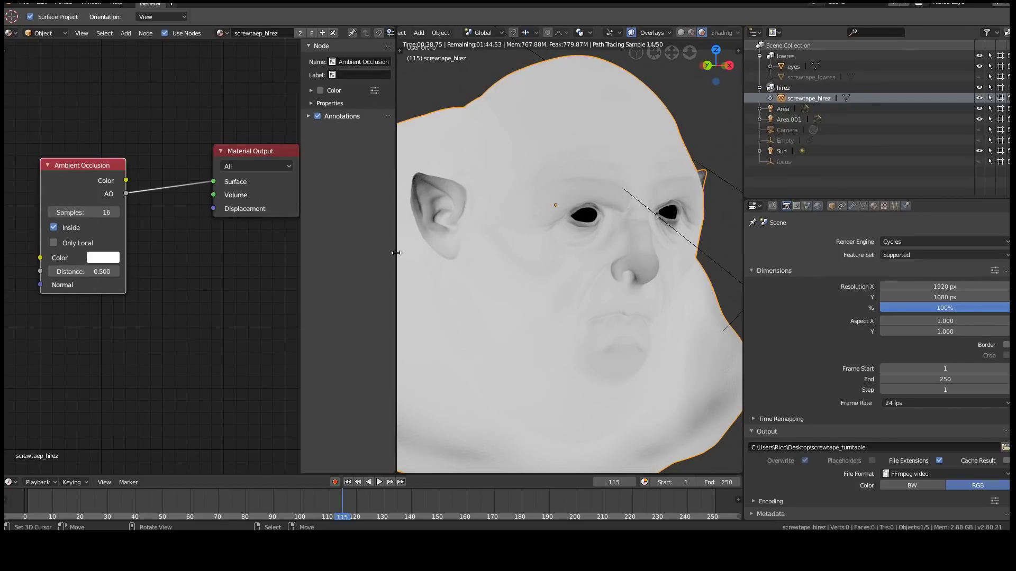
middle_click_drag(101, 167, 155, 180)
left_click_drag(155, 178, 130, 179)
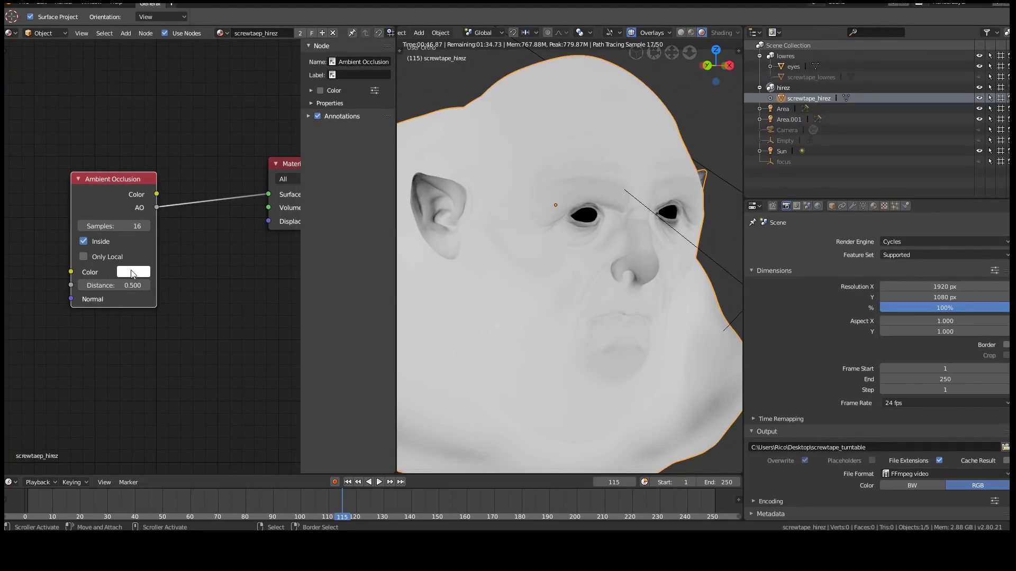
- Try AO node distances of 0.2 and 0.1, then settle on 0.9
left_click(112, 285)
type("0.5")
type(".2")
key("Return")
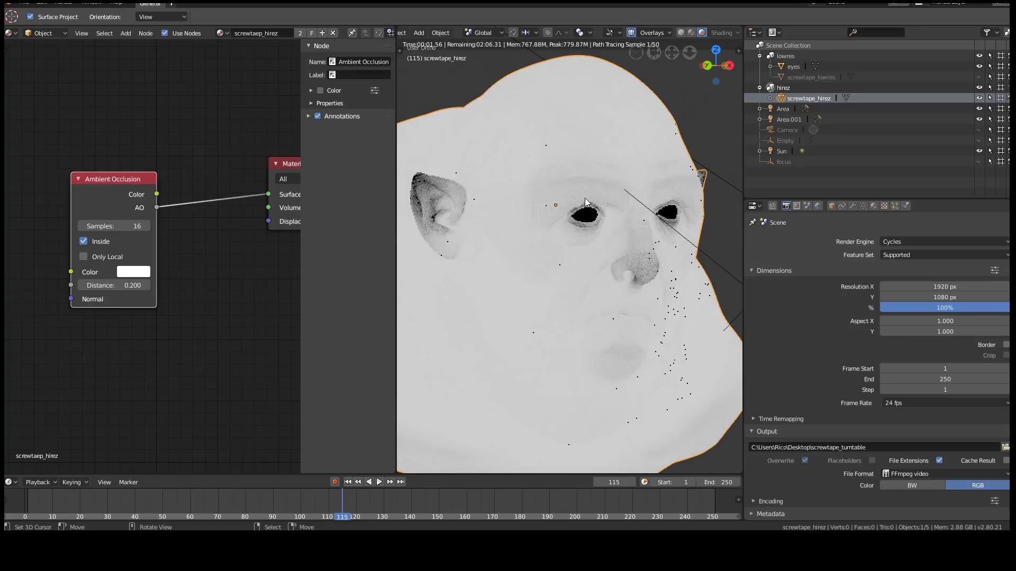
left_click(121, 285)
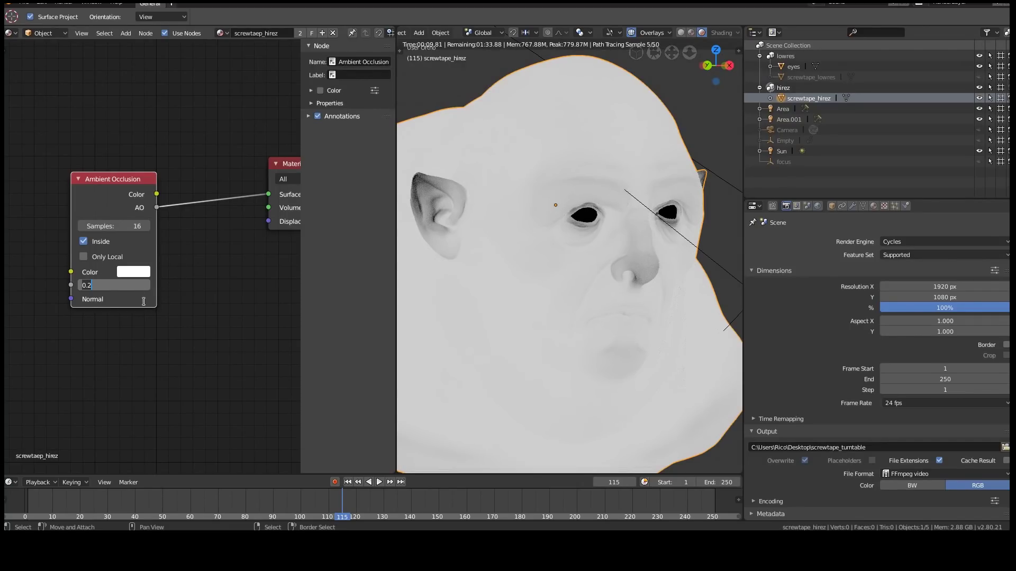
type(".1")
key("Return")
left_click(117, 286)
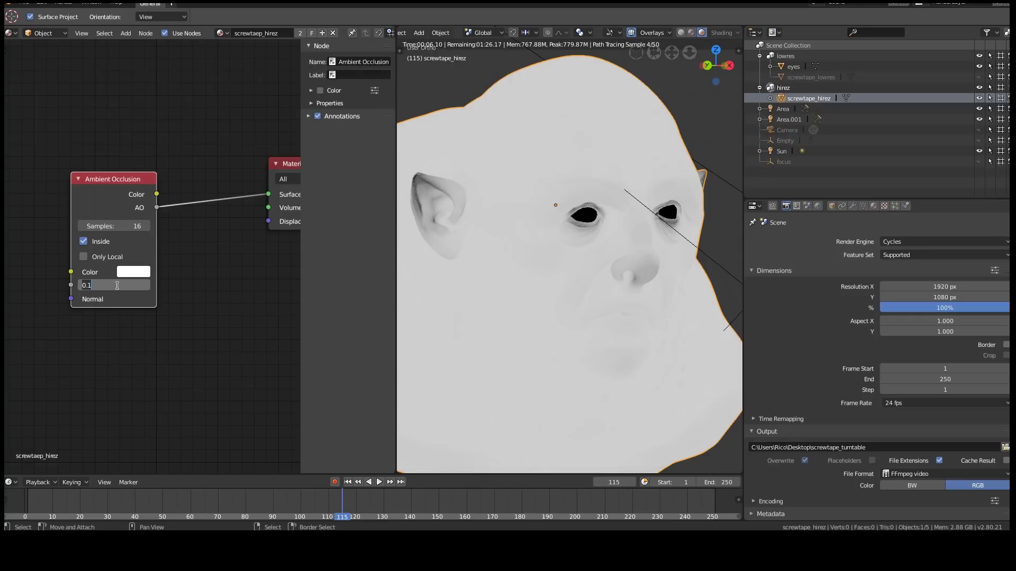
type(".9")
key("Return")
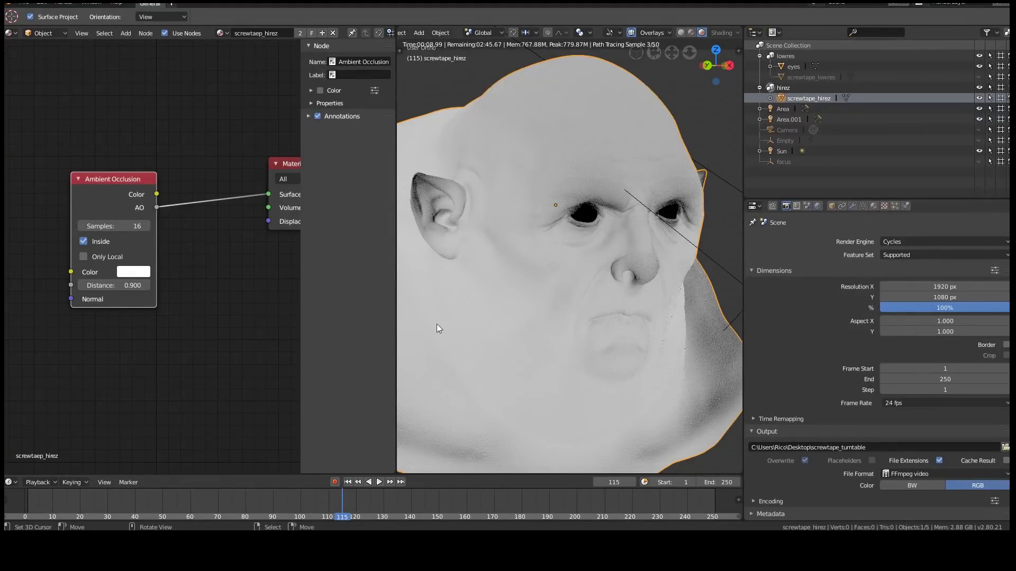
- Switch the viewport to Solid shading and enable Only Local on the Ambient Occlusion node
left_click(681, 33)
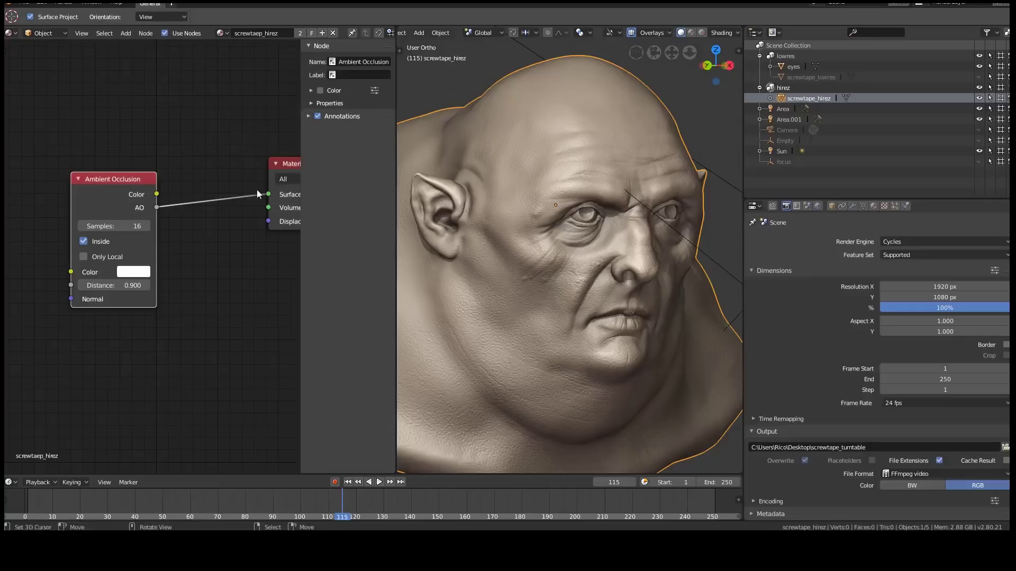
middle_click_drag(273, 193, 209, 198)
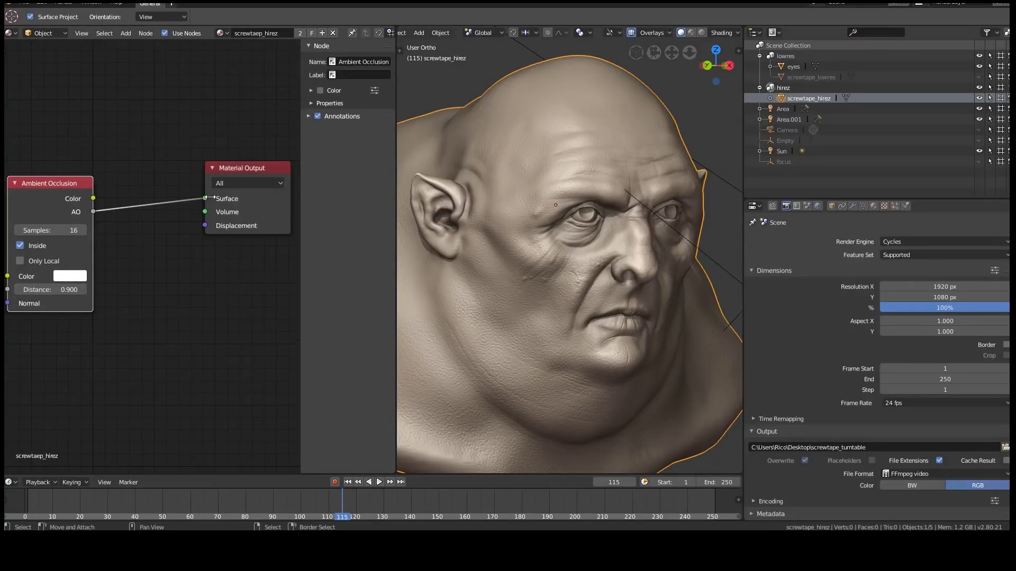
middle_click_drag(99, 261, 144, 255)
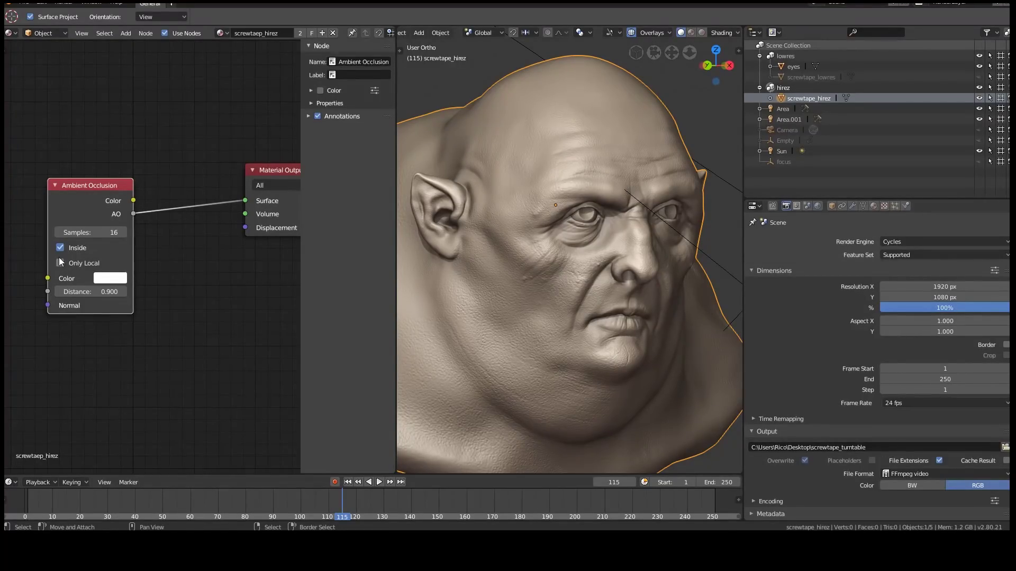
left_click(105, 260)
middle_click_drag(106, 260, 77, 291)
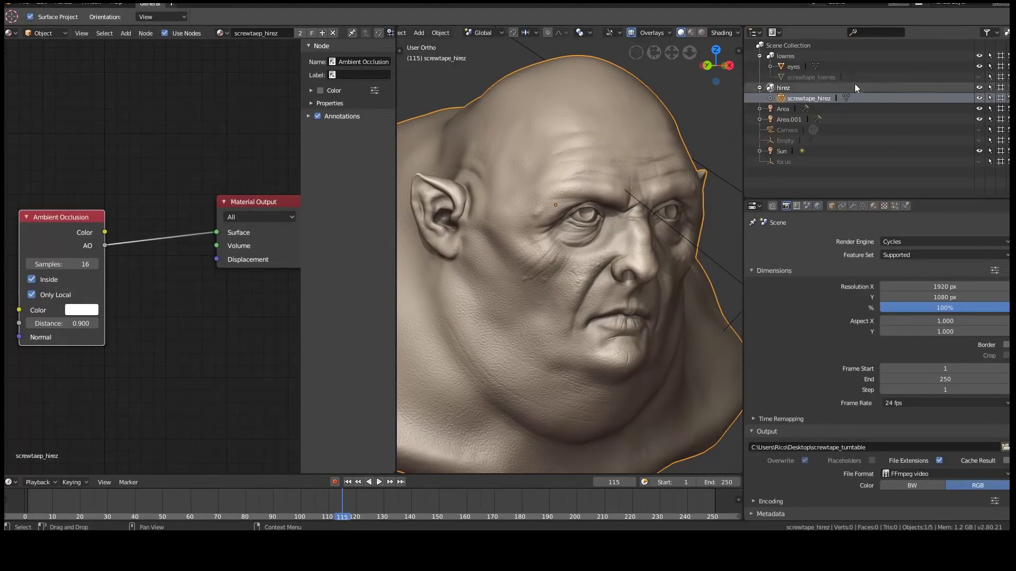
- Unhide screwtape_lowres and replace its material with a new Principled one named Lowres
left_click(812, 76)
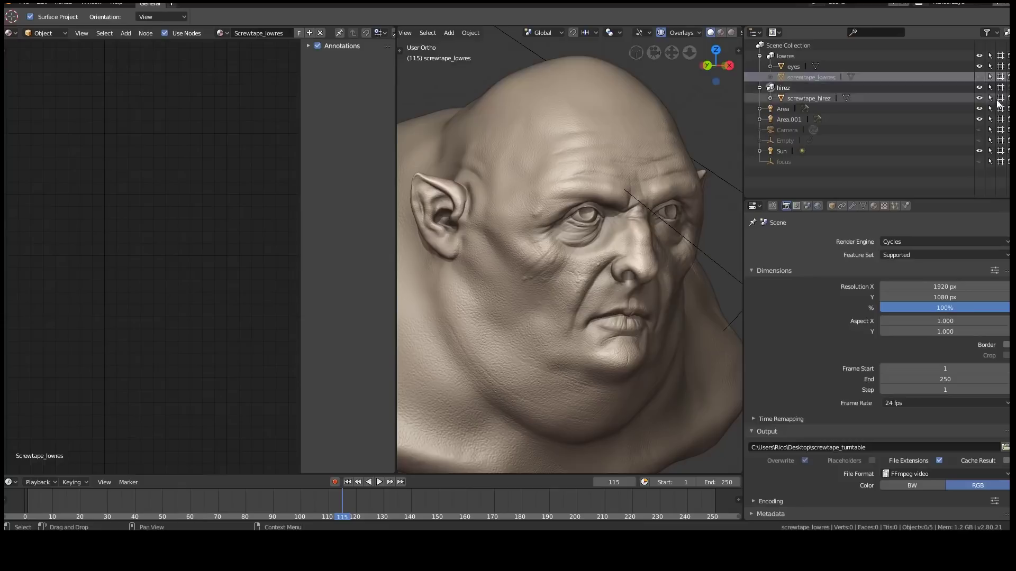
left_click(979, 76)
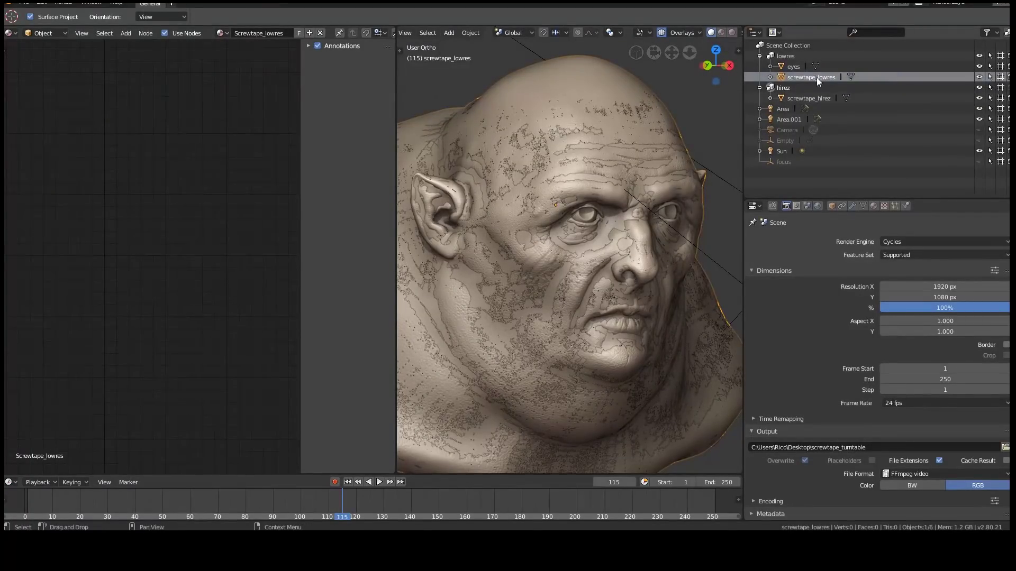
left_click(875, 206)
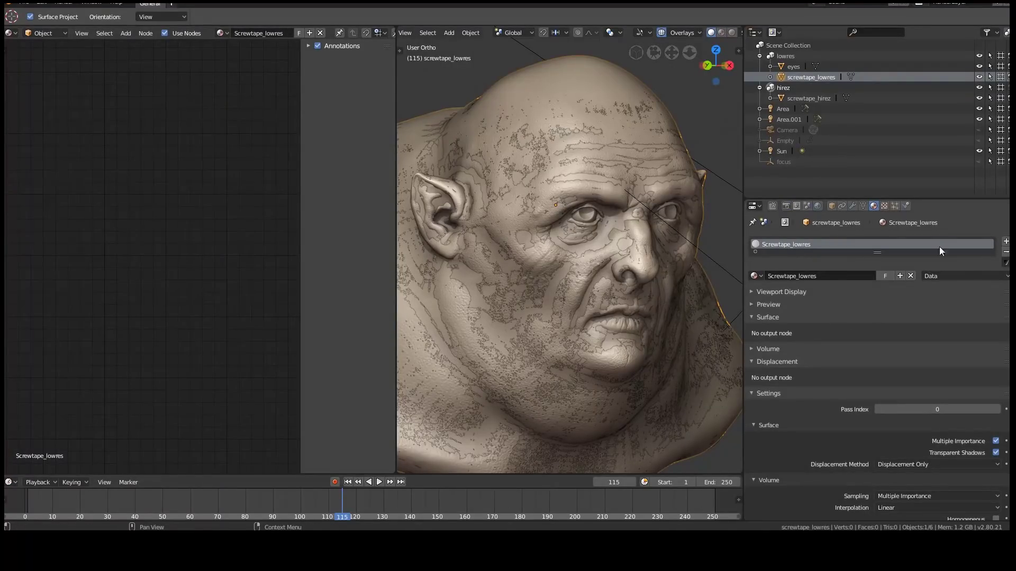
left_click(1005, 253)
left_click(910, 274)
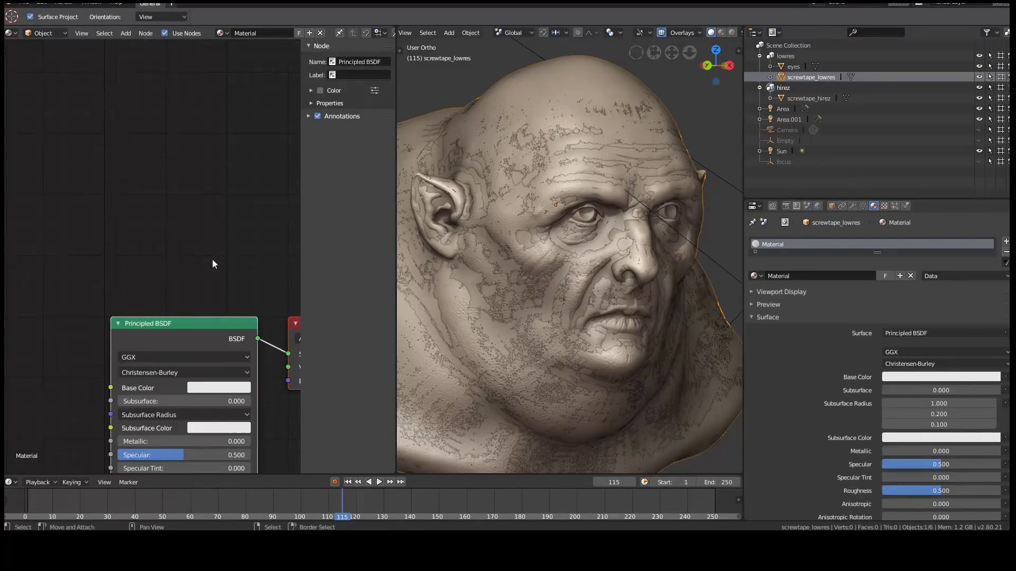
double_click(785, 276)
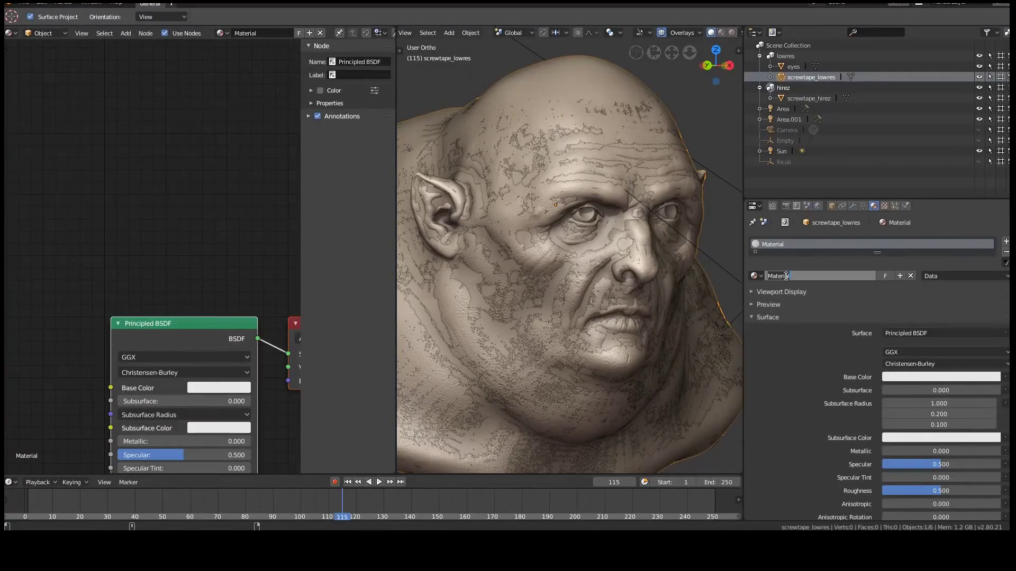
type("Lowre")
type("s")
key("Return")
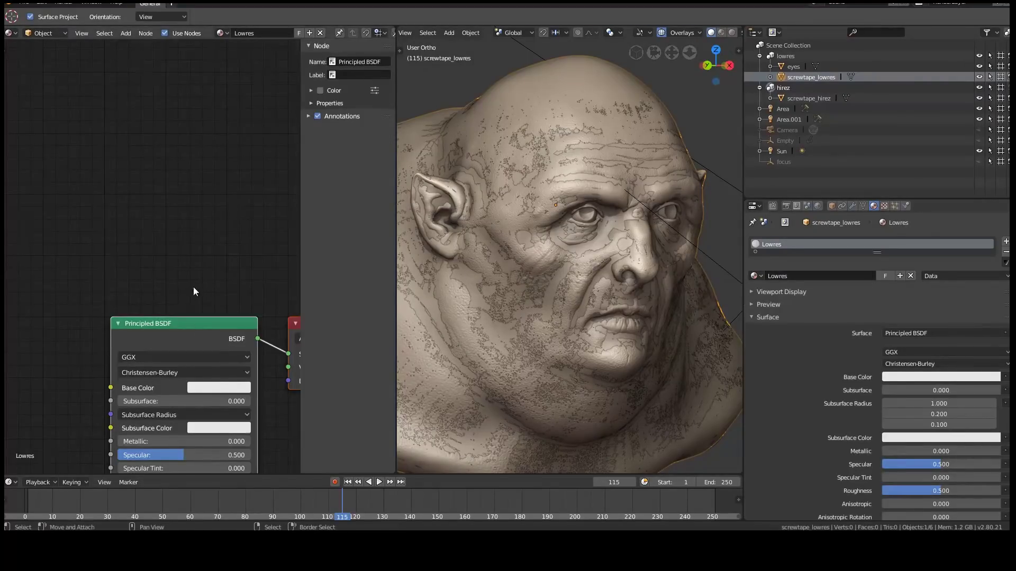
- Add an Image Texture node to the left of the Principled BSDF via Shift+A
middle_click_drag(193, 291, 175, 152)
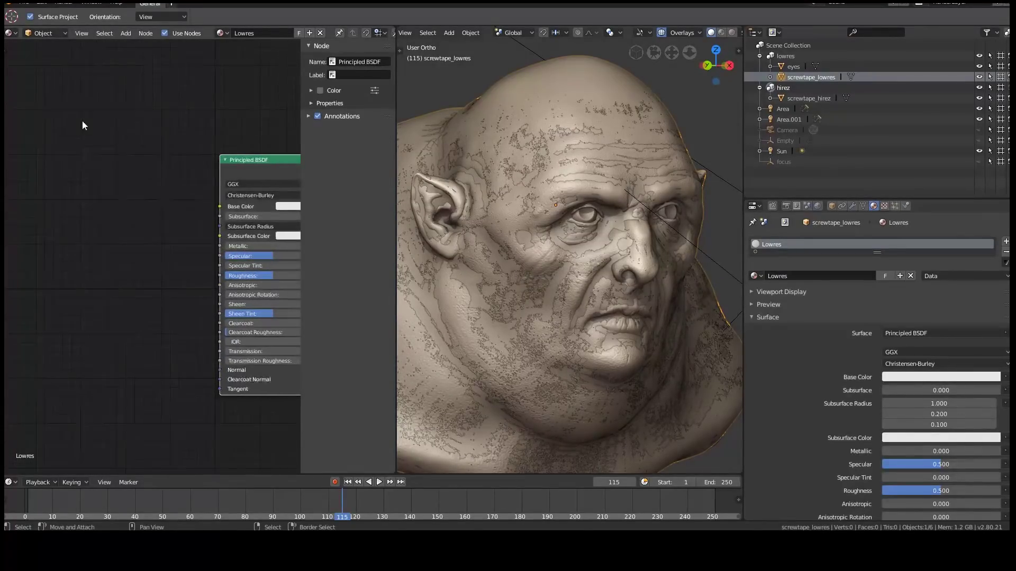
key("shift+a")
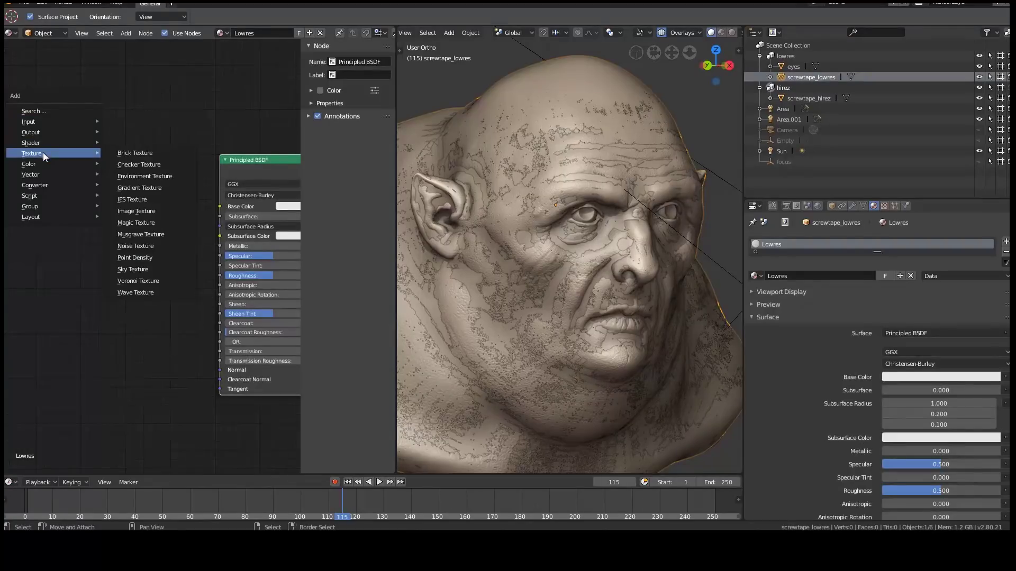
left_click(138, 211)
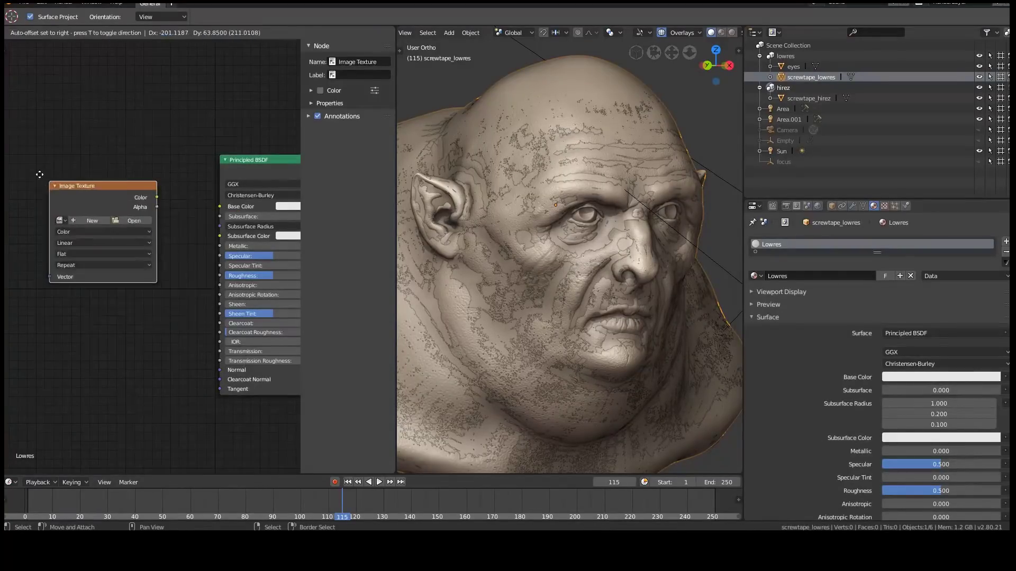
left_click(40, 174)
middle_click_drag(140, 229, 202, 249)
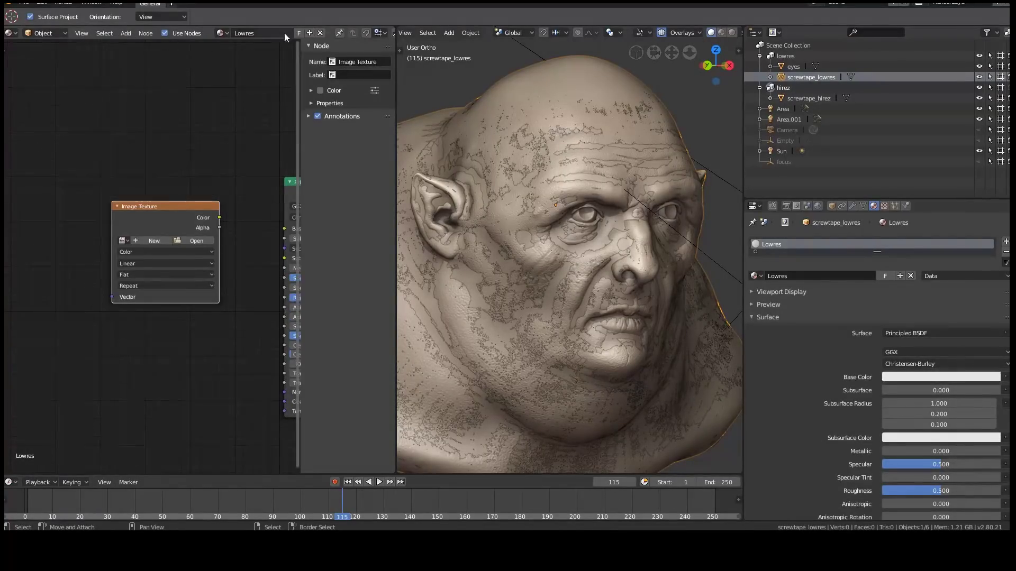
- In an Image Editor, create a new blank black image named ThicknessMap
left_click(12, 33)
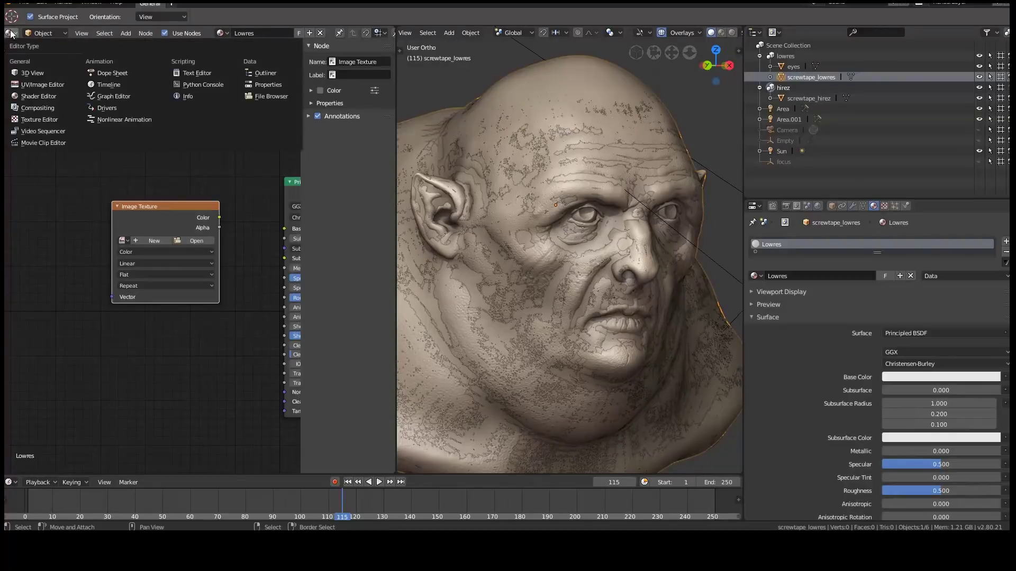
left_click(32, 89)
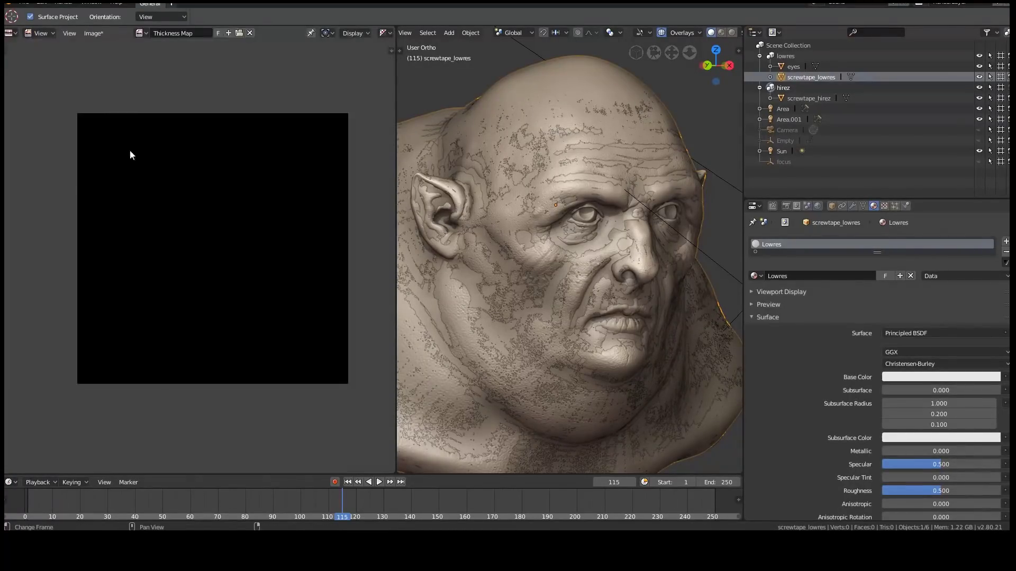
left_click(250, 33)
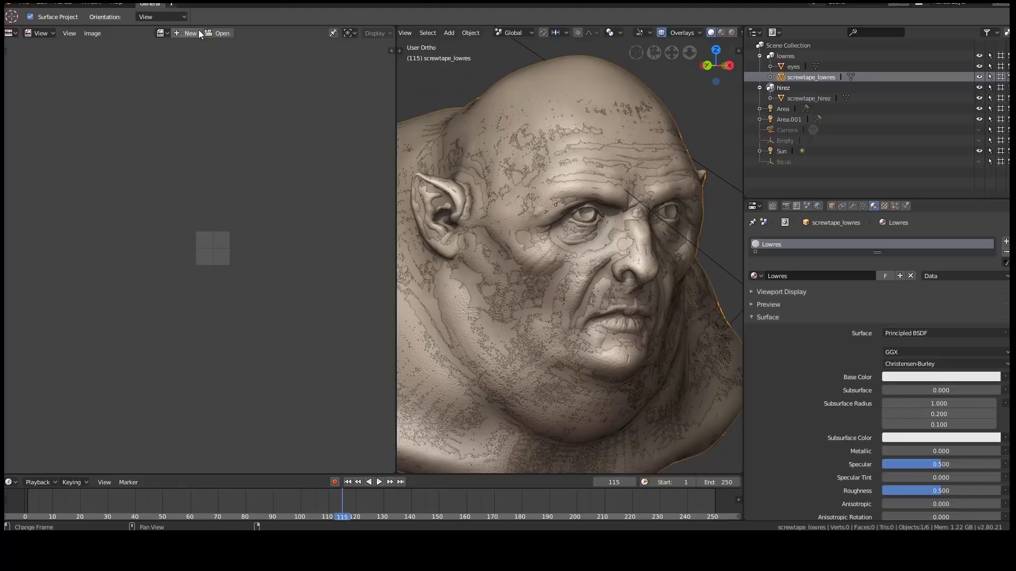
left_click(191, 33)
left_click(236, 23)
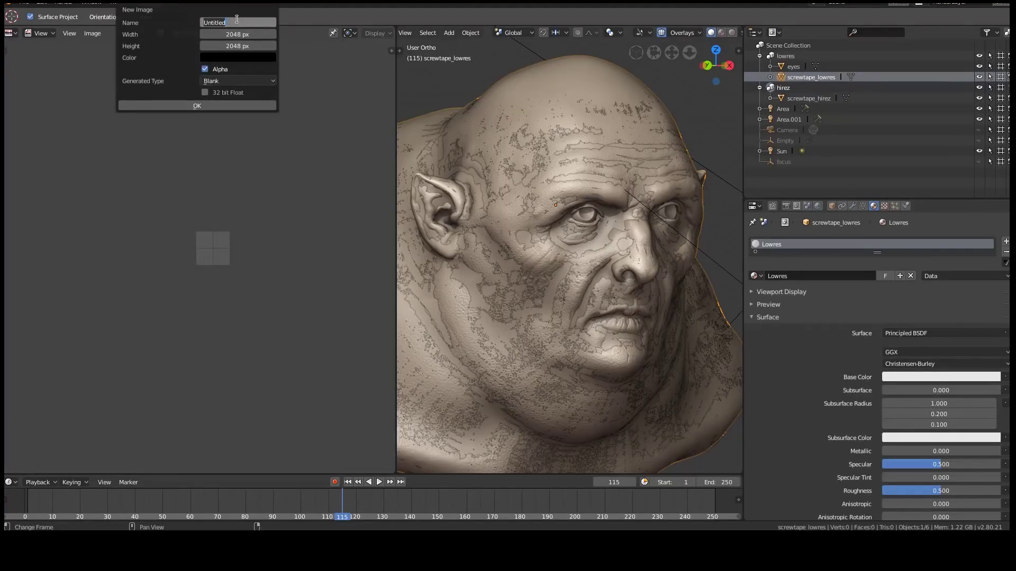
type("ThicknessMap")
key("Return")
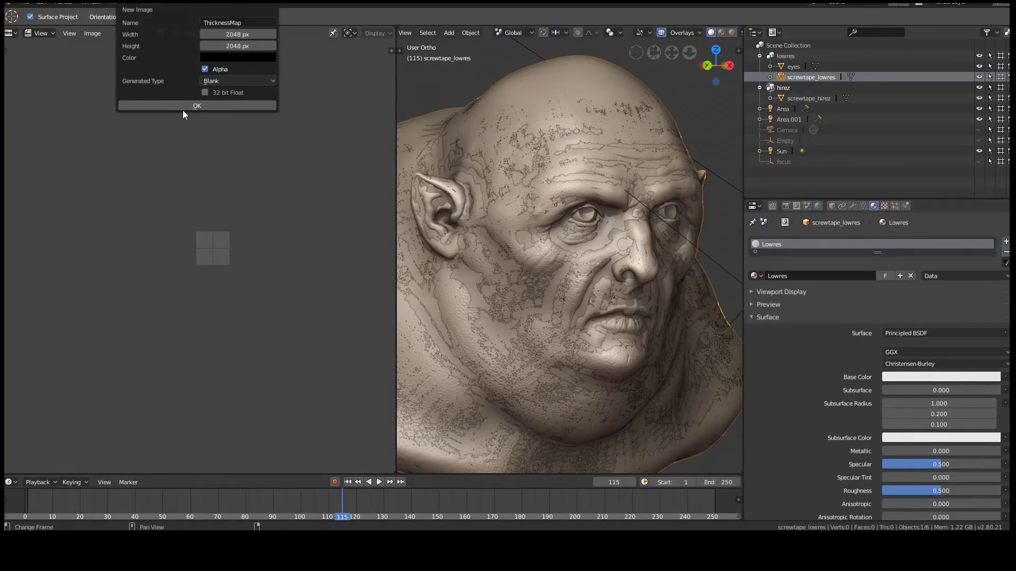
left_click(186, 106)
scroll(242, 145, "up", 1)
scroll(228, 201, "down", 1)
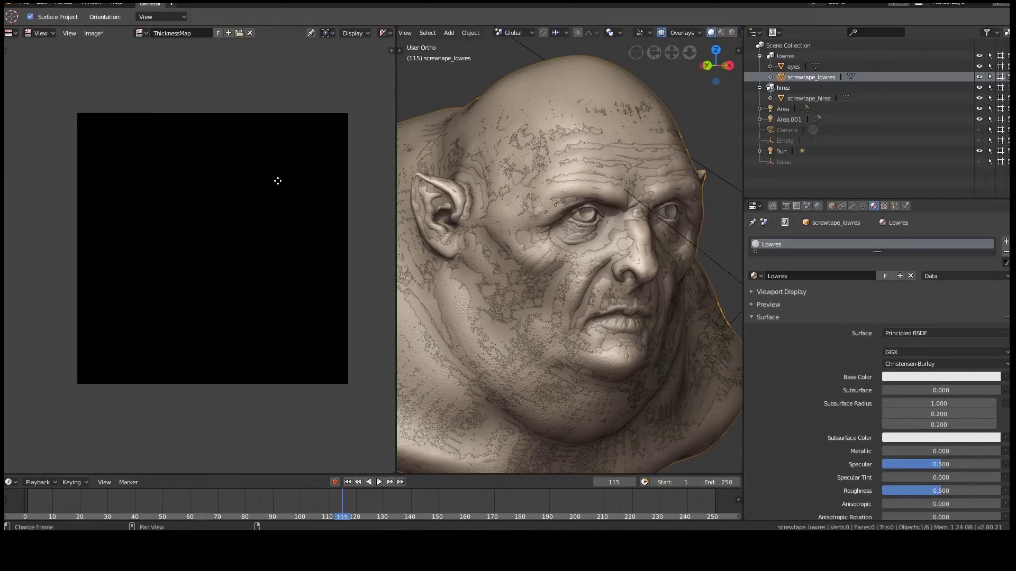
- Enter edit mode to check the UV layout, orbit the head, then leave edit mode
key("Tab")
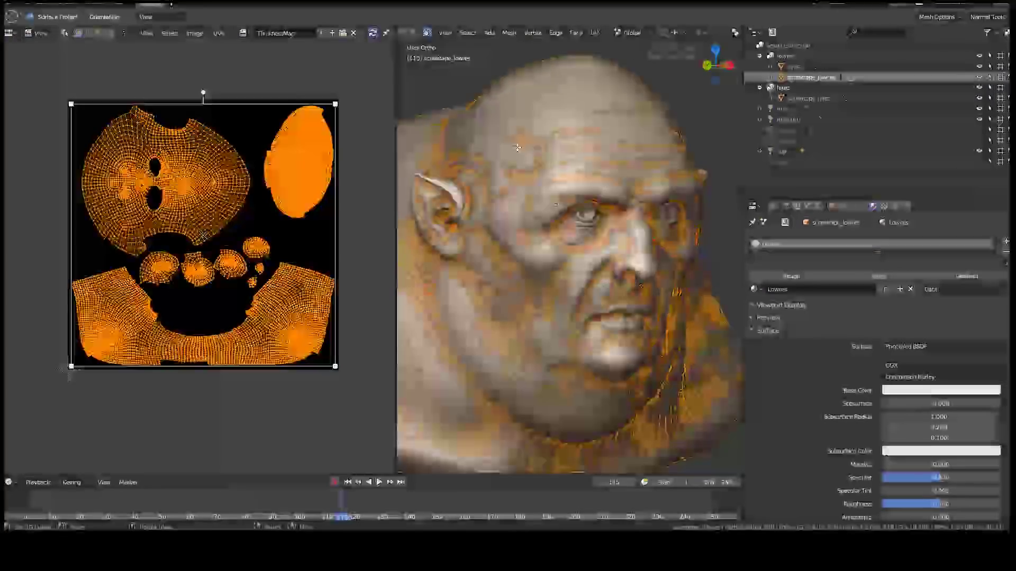
middle_click_drag(571, 262, 516, 261)
scroll(572, 262, "up", 3)
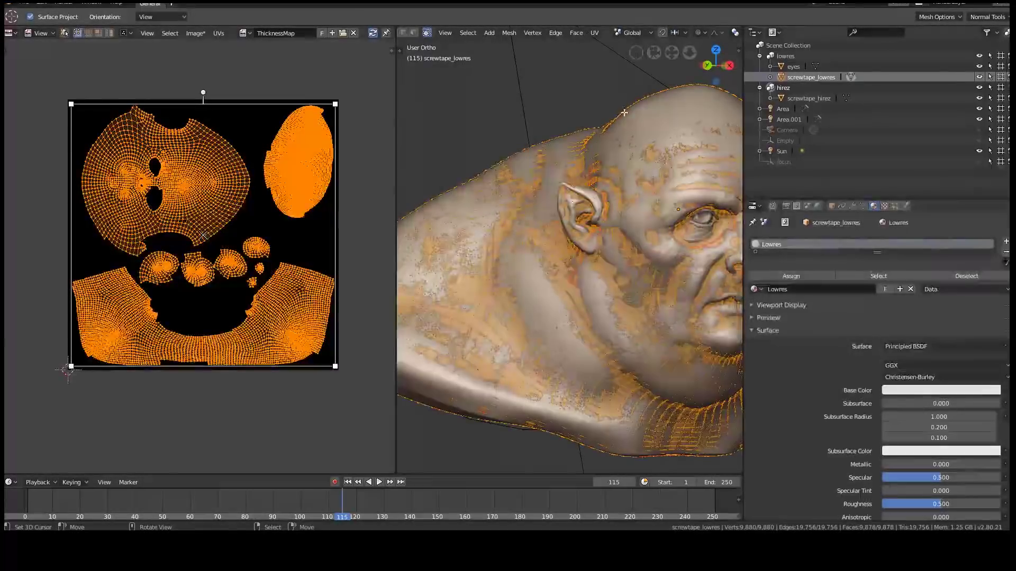
middle_click_drag(524, 334, 514, 372)
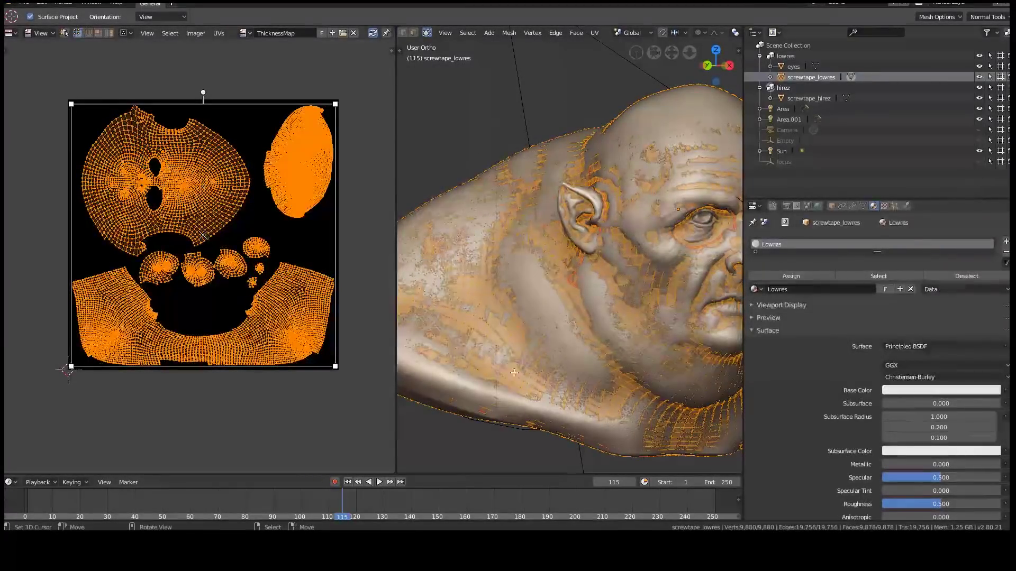
key("Tab")
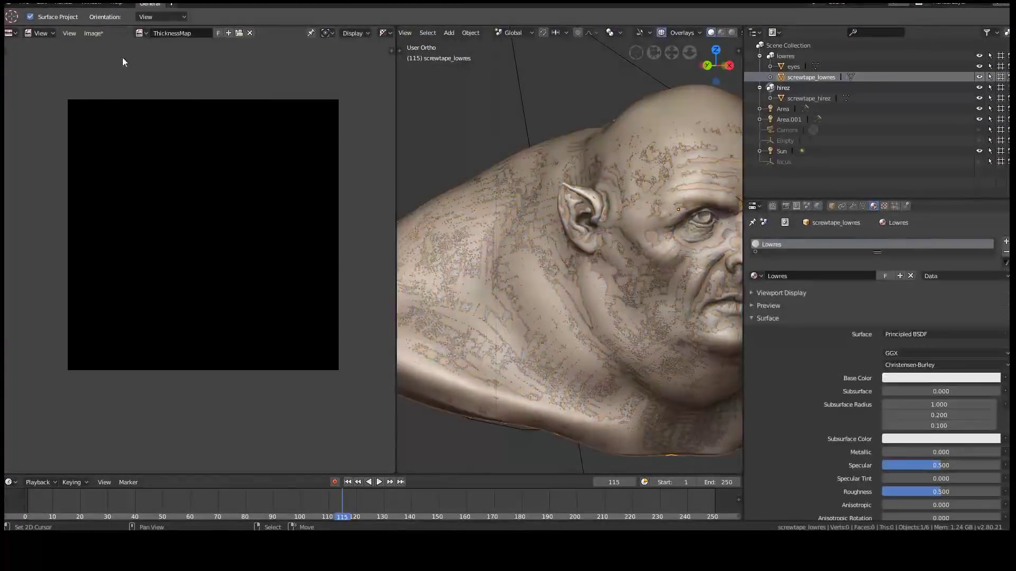
- Return the left area to the Shader Editor and load ThicknessMap into the Image Texture node
left_click(11, 33)
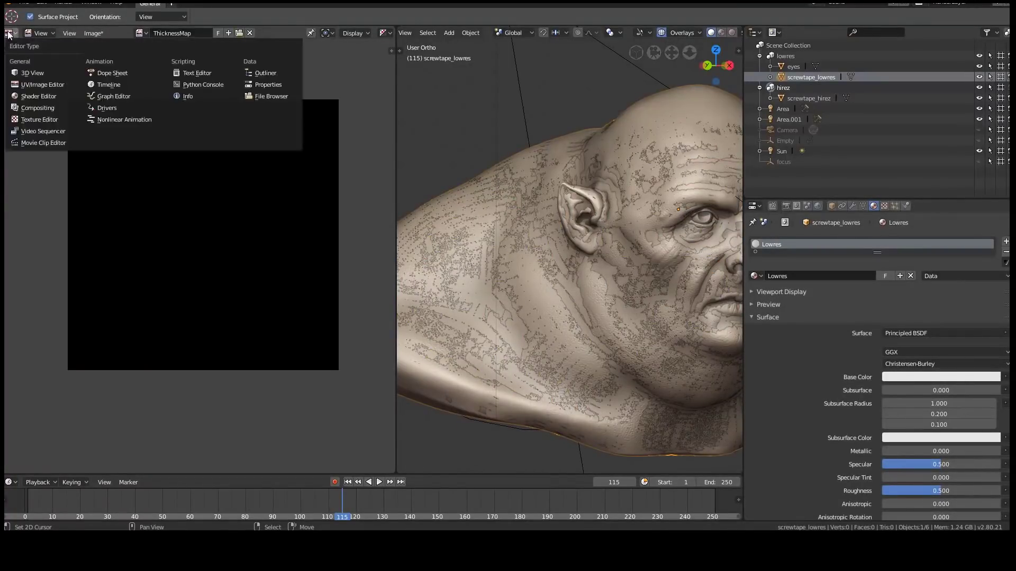
left_click(32, 98)
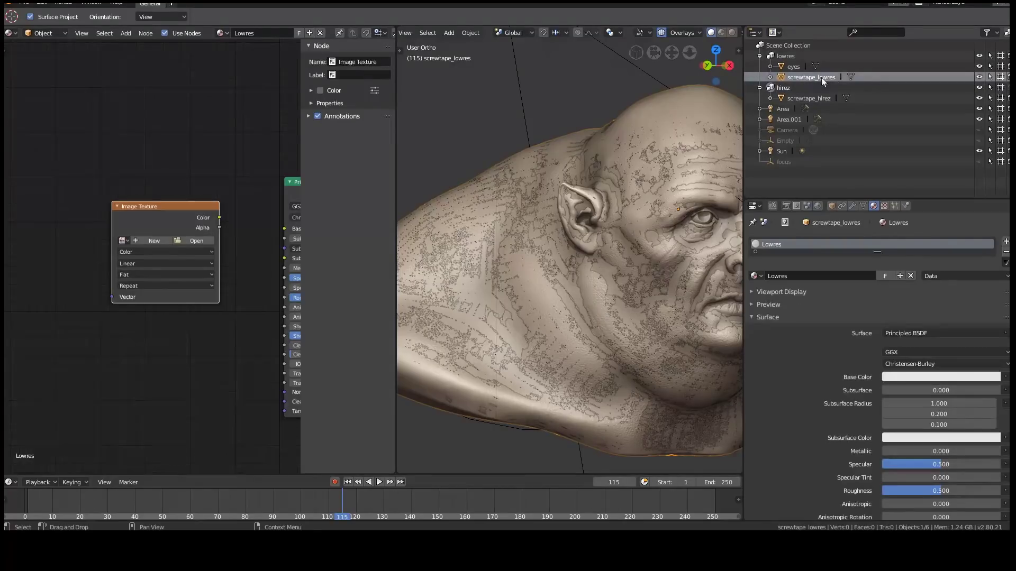
middle_click_drag(123, 231, 78, 207)
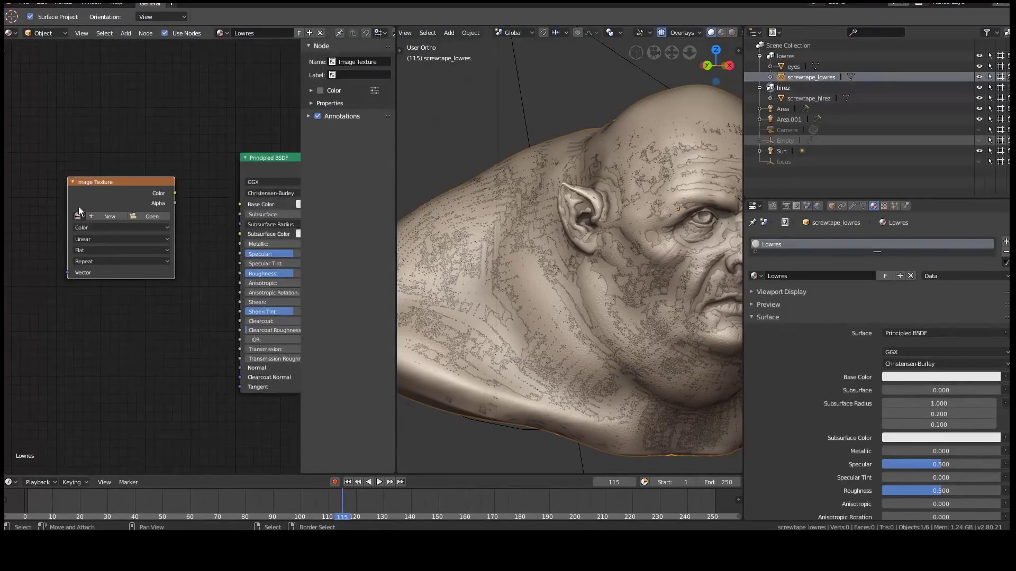
left_click(74, 214)
left_click_drag(114, 183, 105, 180)
left_click(73, 213)
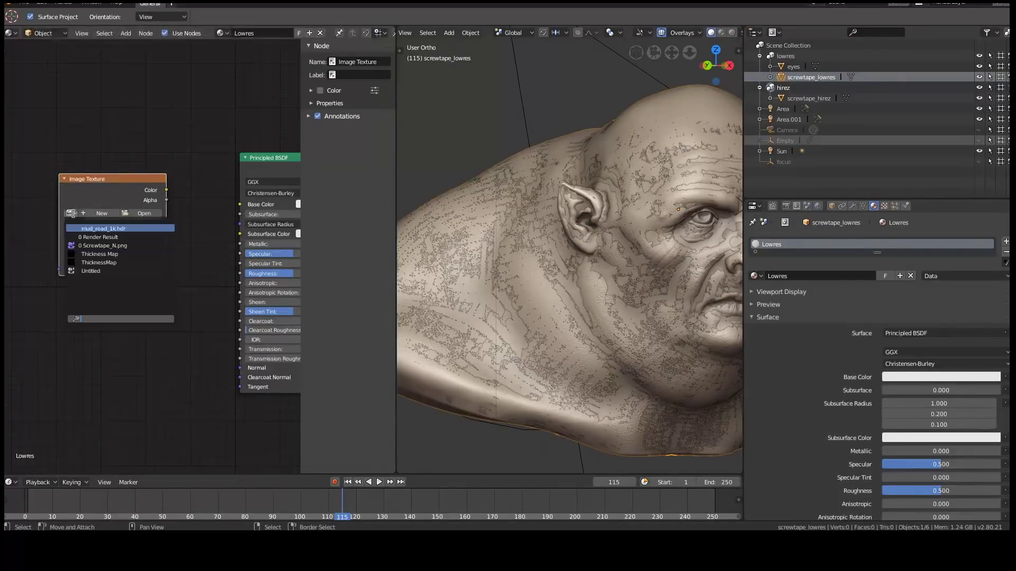
left_click(100, 263)
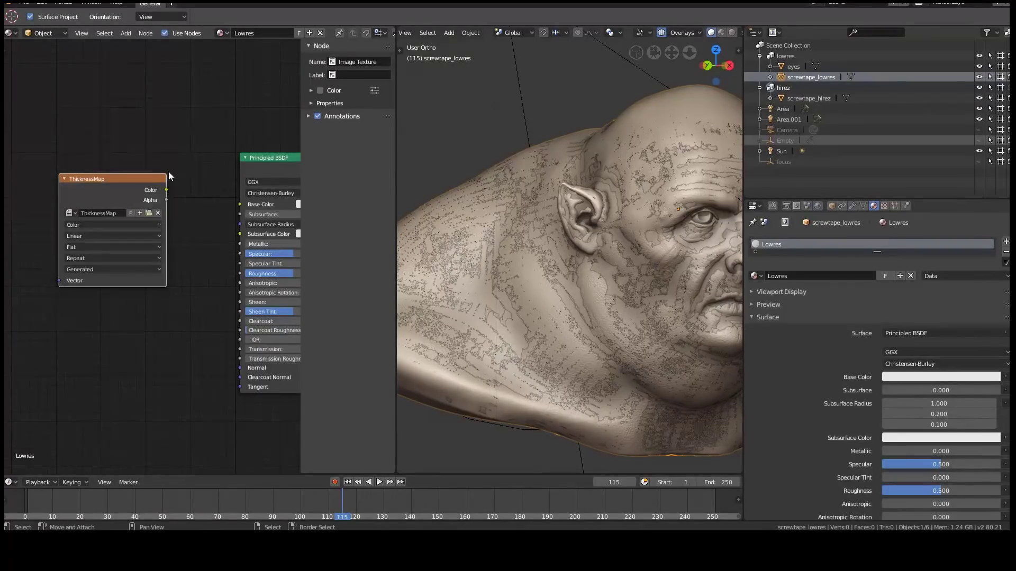
- Move the ThicknessMap texture node up and left of the shader
middle_click_drag(180, 194, 144, 196)
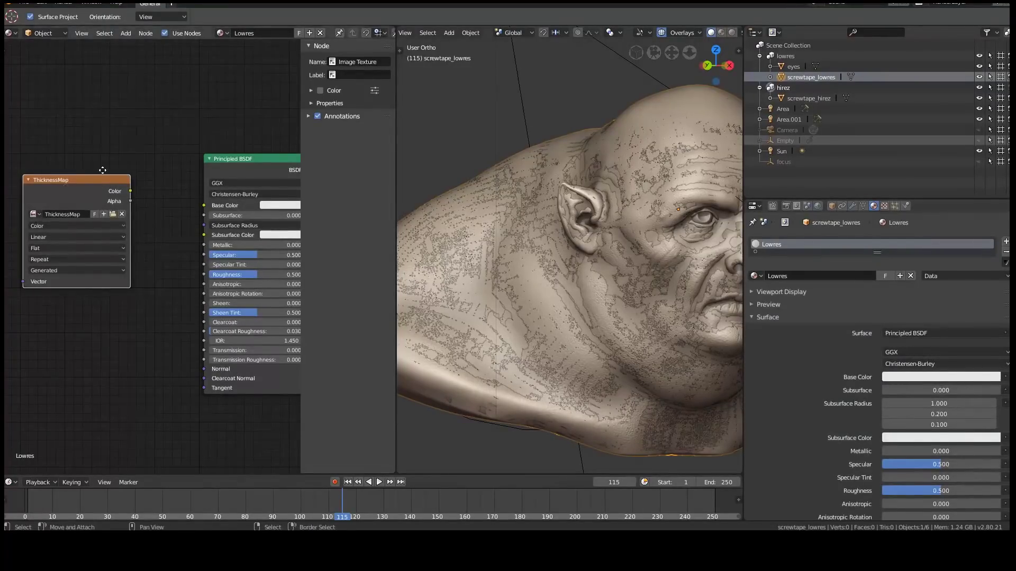
key("g")
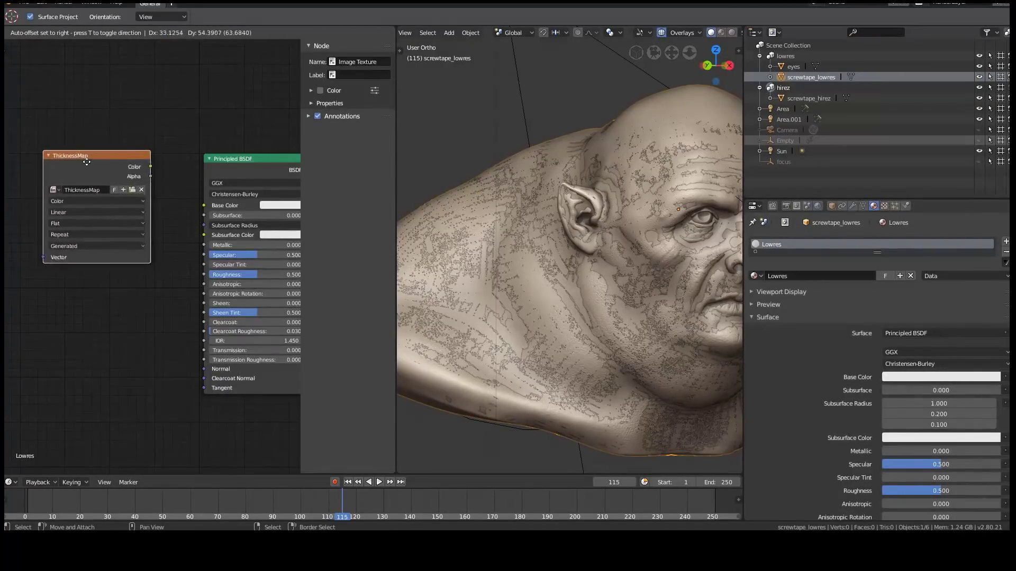
left_click(144, 191)
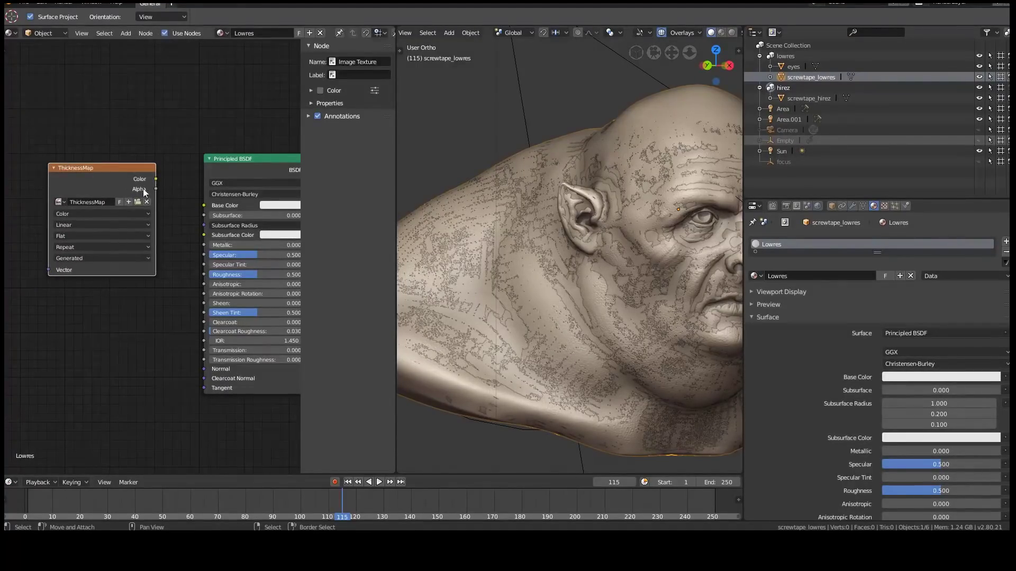
left_click_drag(95, 166, 105, 152)
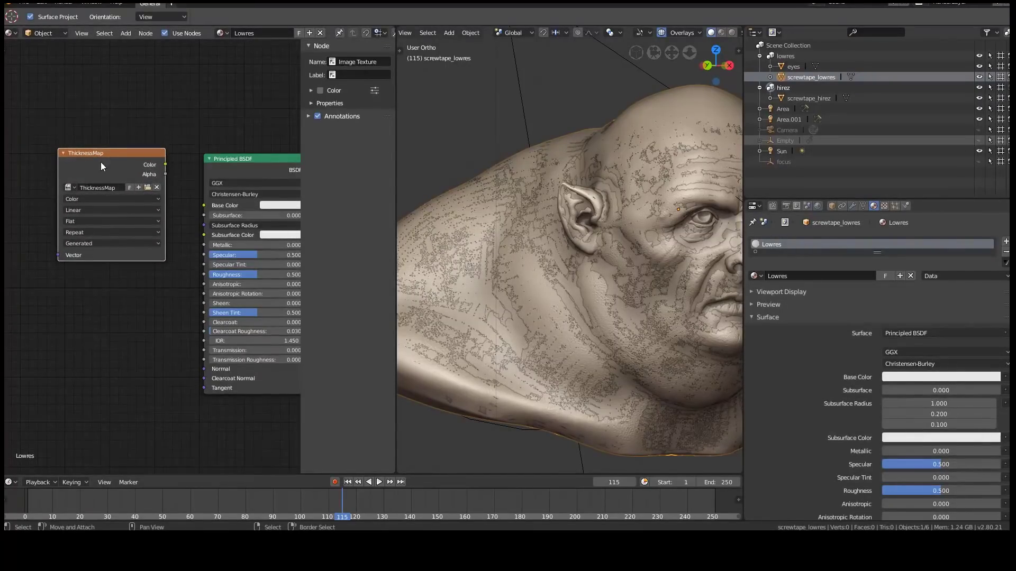
left_click_drag(101, 162, 72, 142)
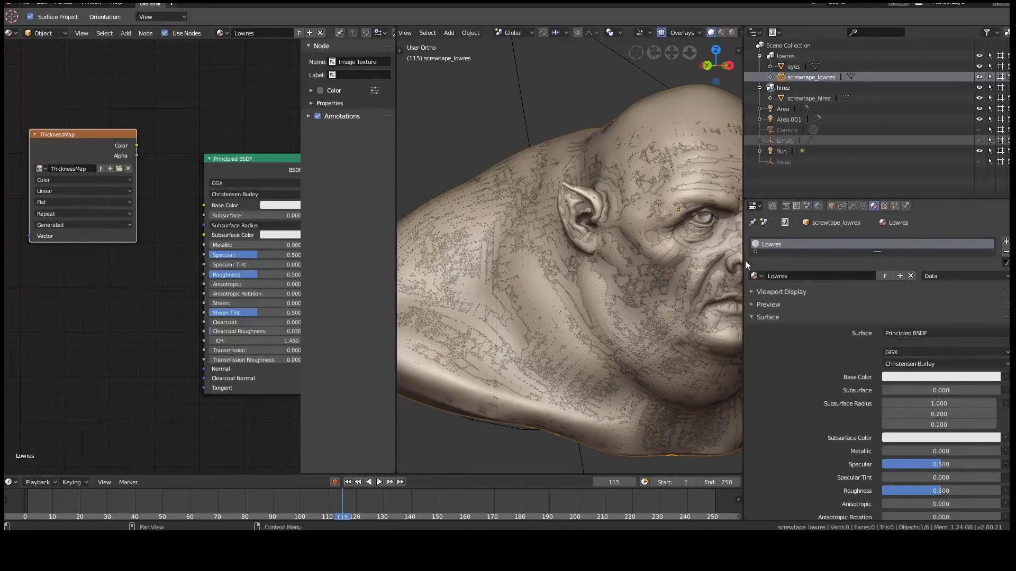
scroll(813, 375, "down", 3)
scroll(816, 362, "down", 5)
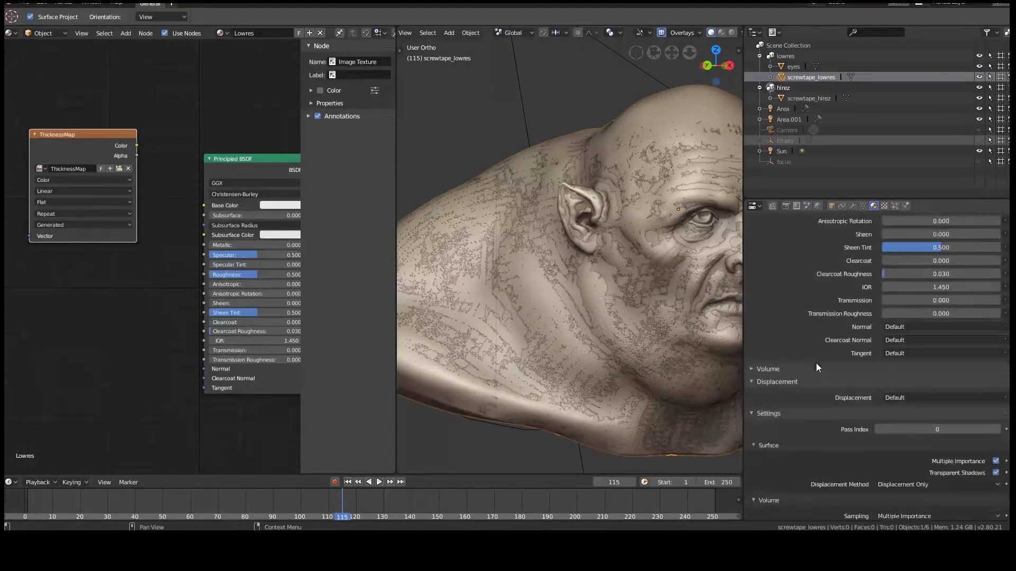
scroll(816, 362, "down", 2)
scroll(861, 358, "up", 5)
scroll(825, 342, "up", 5)
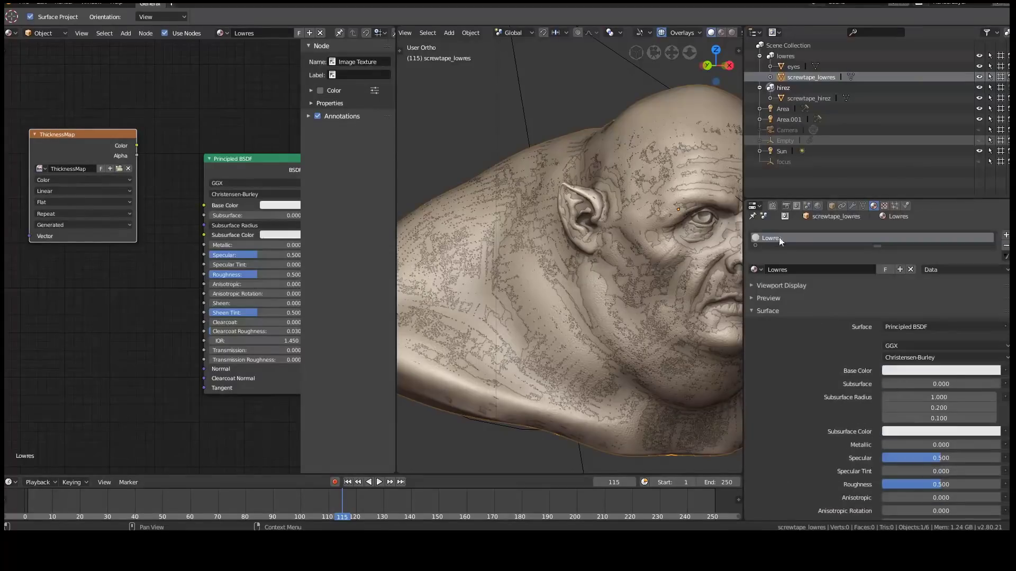
- In Render properties' Bake panel, keep Emit as bake type and set Margin back to 16 px
left_click(787, 204)
scroll(858, 342, "down", 5)
scroll(823, 314, "down", 5)
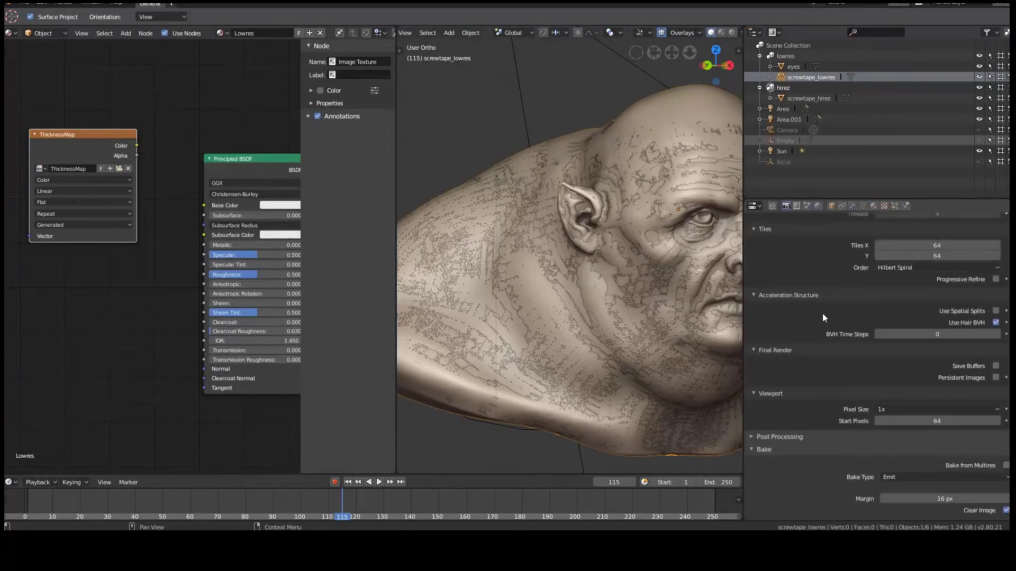
scroll(822, 318, "down", 2)
scroll(753, 394, "up", 4)
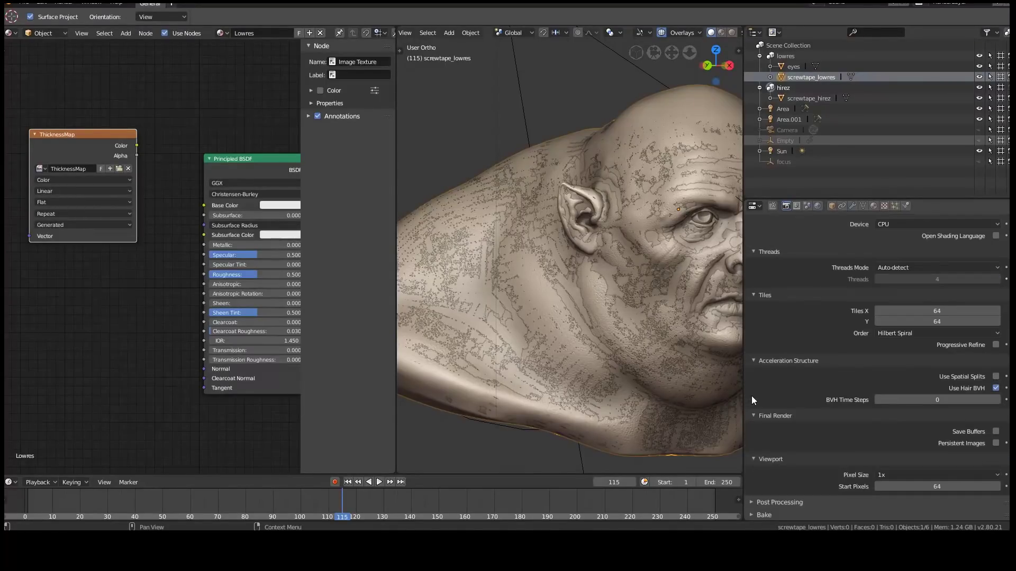
scroll(816, 435, "down", 1)
scroll(825, 433, "down", 4)
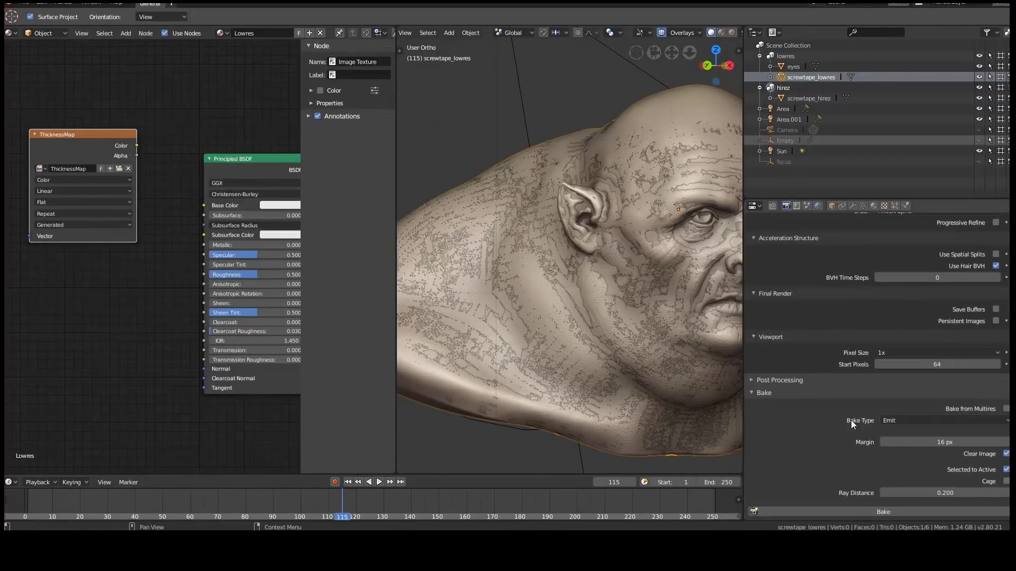
left_click(892, 420)
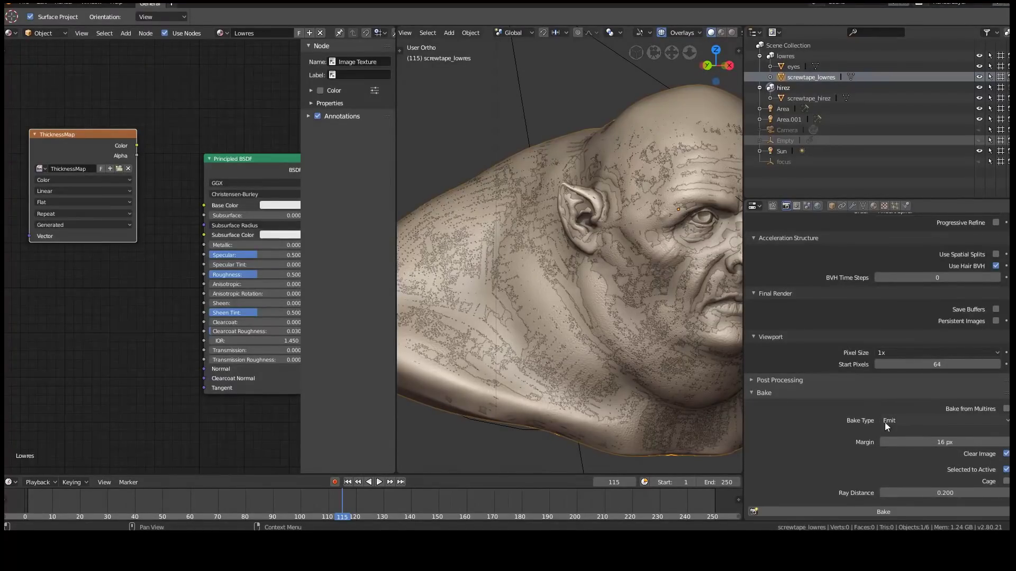
left_click(904, 419)
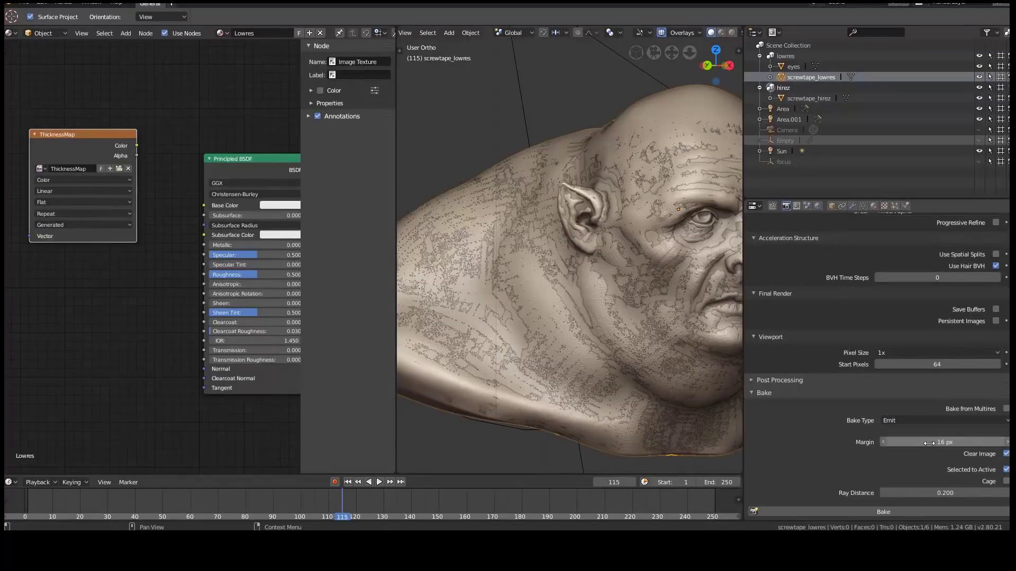
left_click_drag(930, 443, 942, 444)
left_click(943, 442)
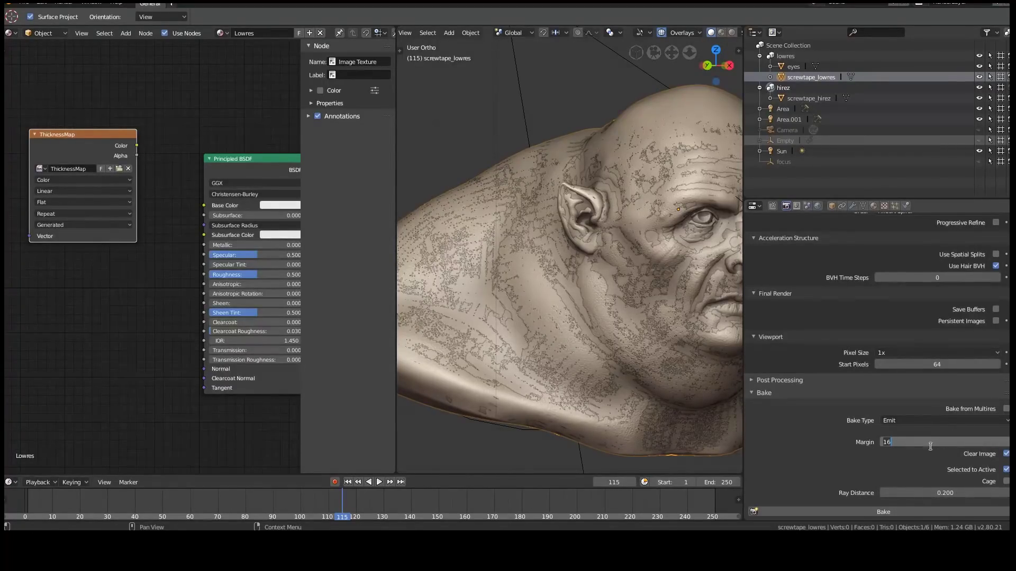
key("Return")
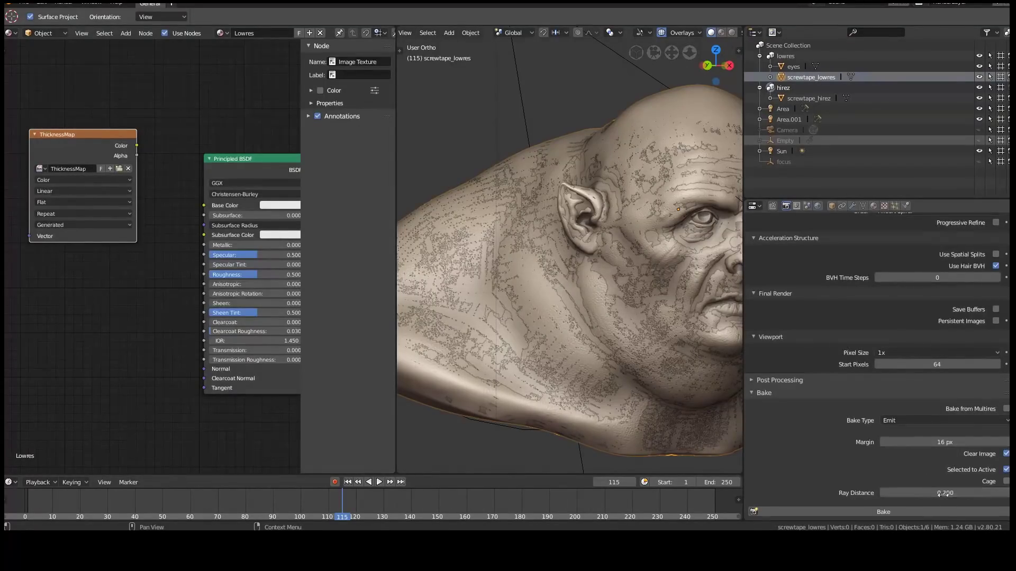
scroll(601, 323, "down", 4)
- Select screwtape_hirez, then Ctrl-select screwtape_lowres so it becomes the active object
middle_click_drag(601, 323, 581, 297)
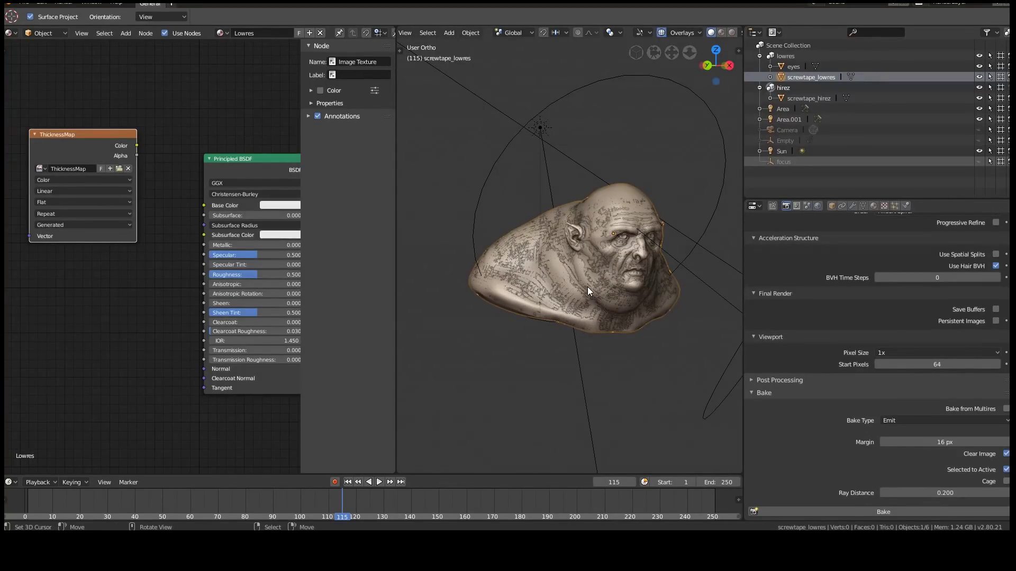
left_click(812, 100)
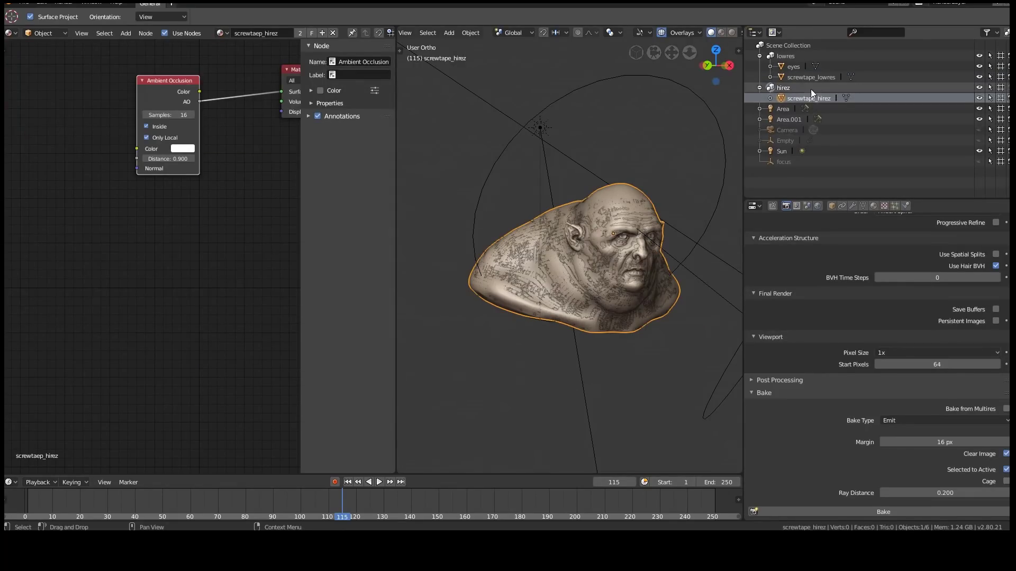
left_click(797, 79, "ctrl")
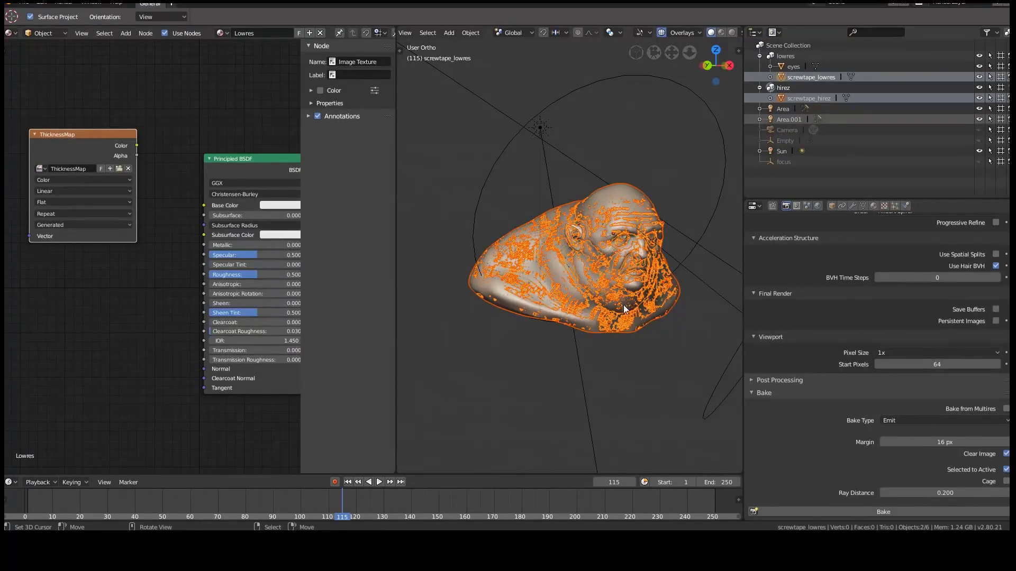
scroll(634, 325, "up", 2)
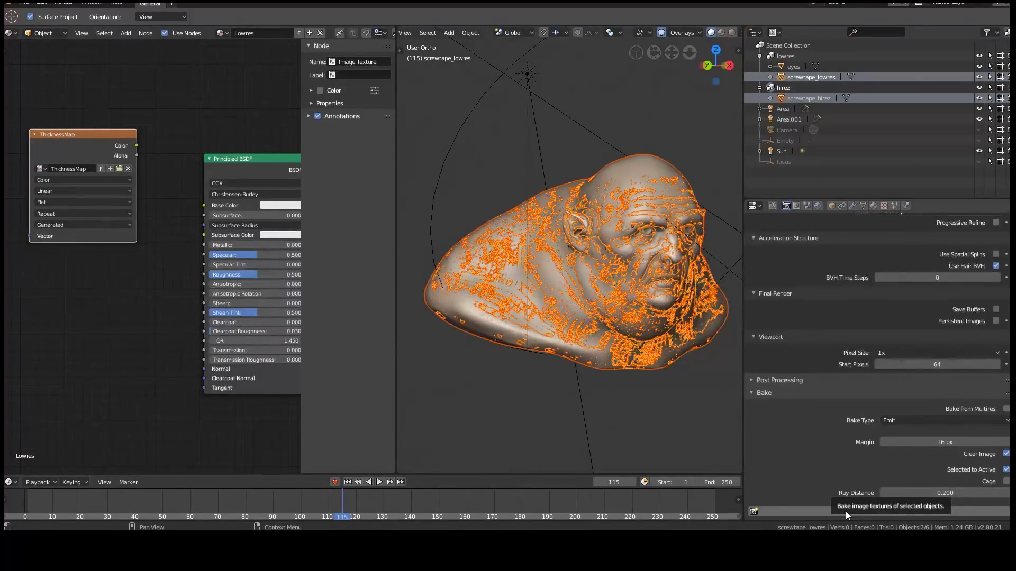
scroll(902, 356, "up", 2)
scroll(897, 365, "up", 3)
scroll(898, 364, "up", 3)
scroll(898, 365, "up", 5)
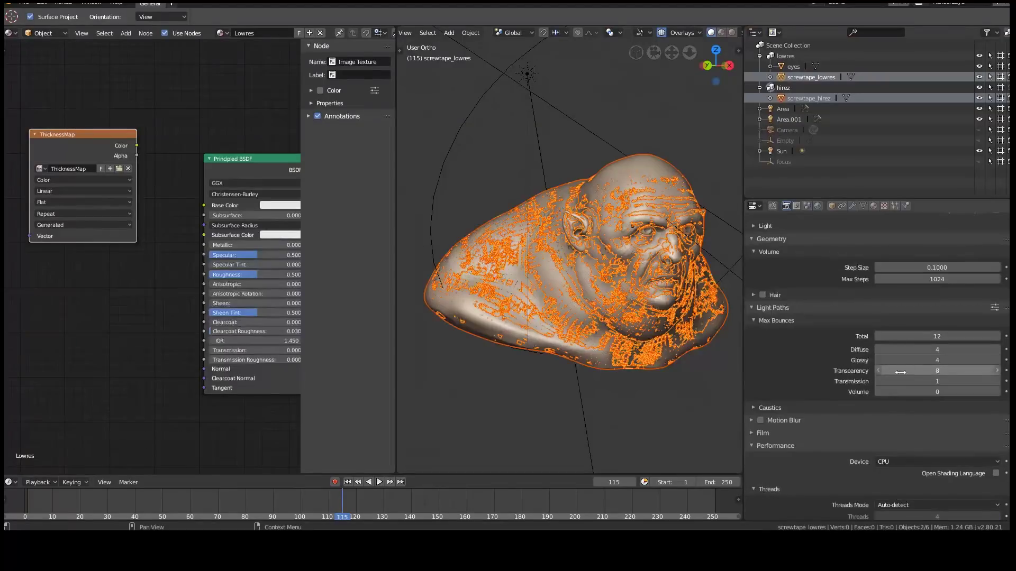
scroll(857, 350, "up", 1)
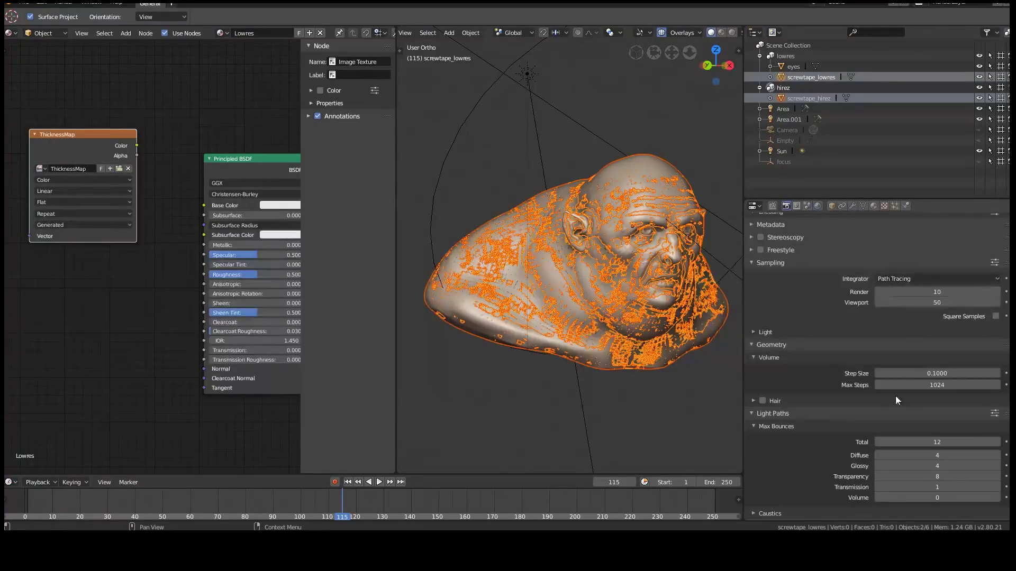
- Set the Cycles render samples to 2 for a quick bake test
left_click(928, 291)
type("10")
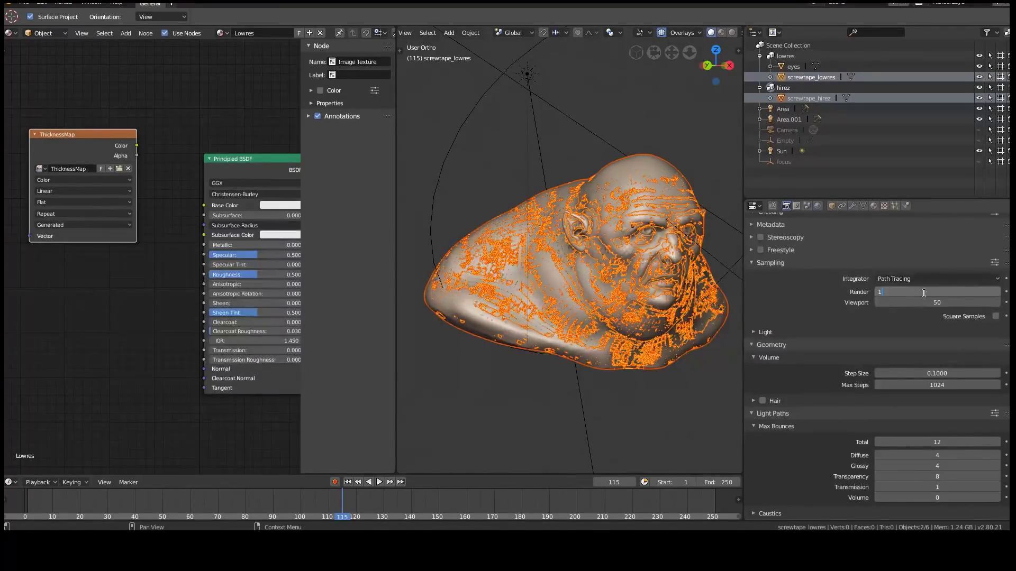
type("2")
key("Return")
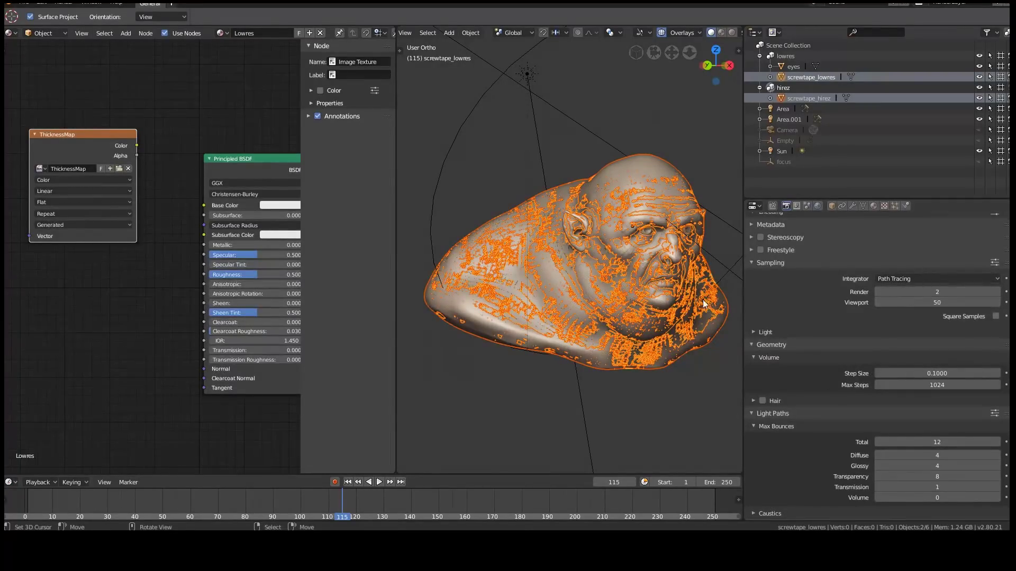
- Show the ThicknessMap image on the left and bake the thickness into it
left_click(9, 33)
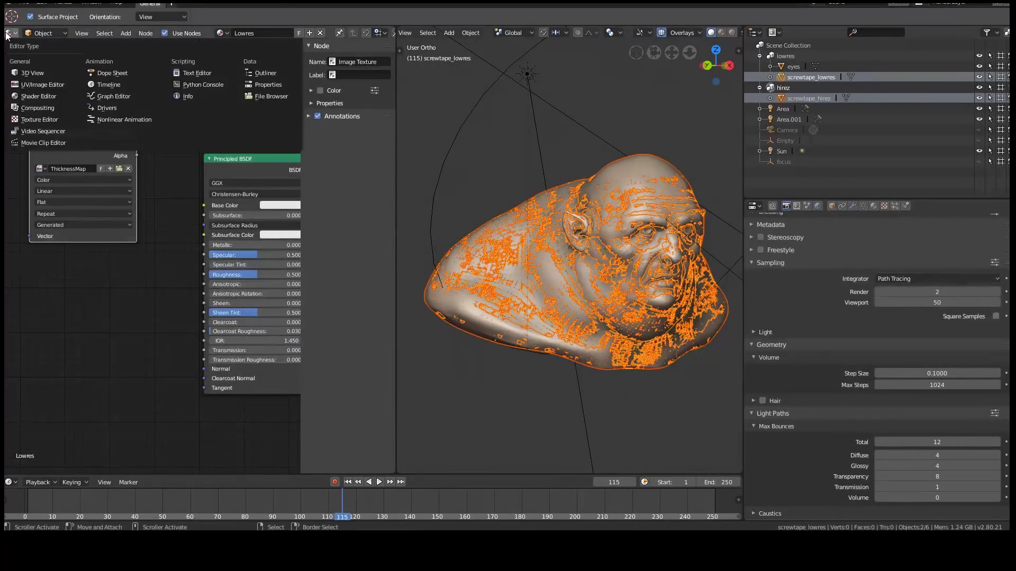
left_click(32, 83)
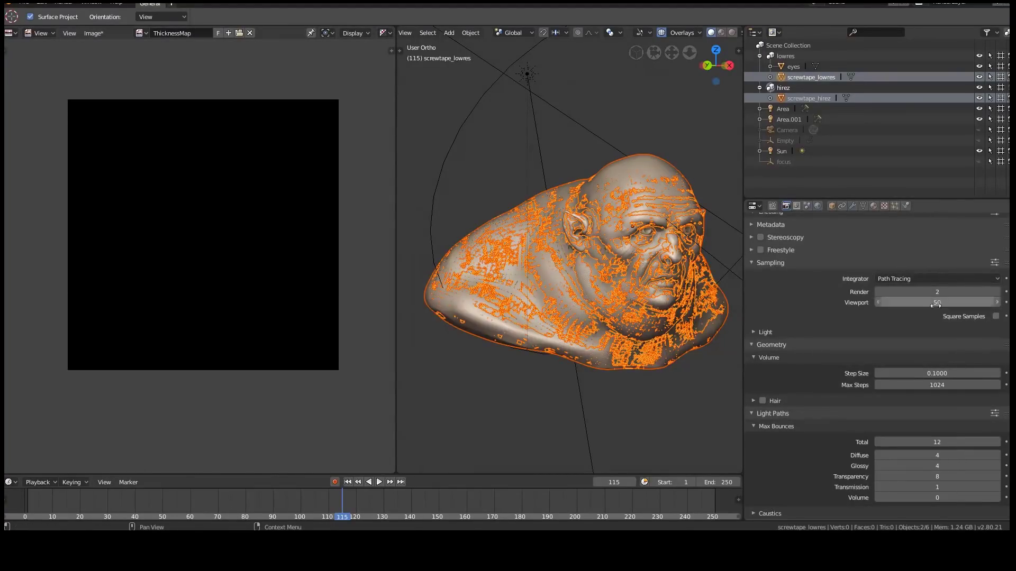
scroll(845, 324, "down", 5)
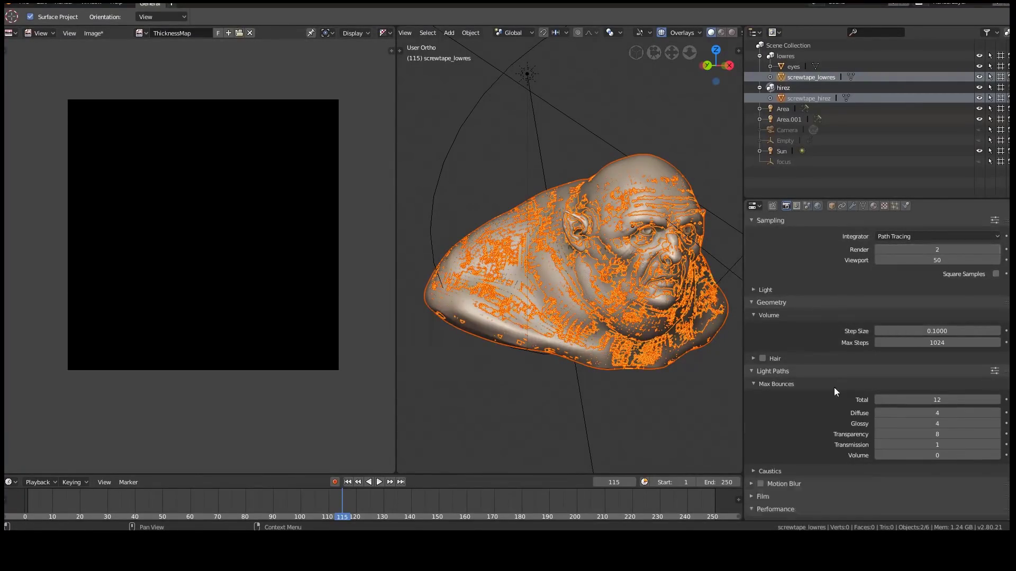
scroll(834, 387, "down", 5)
scroll(860, 376, "down", 5)
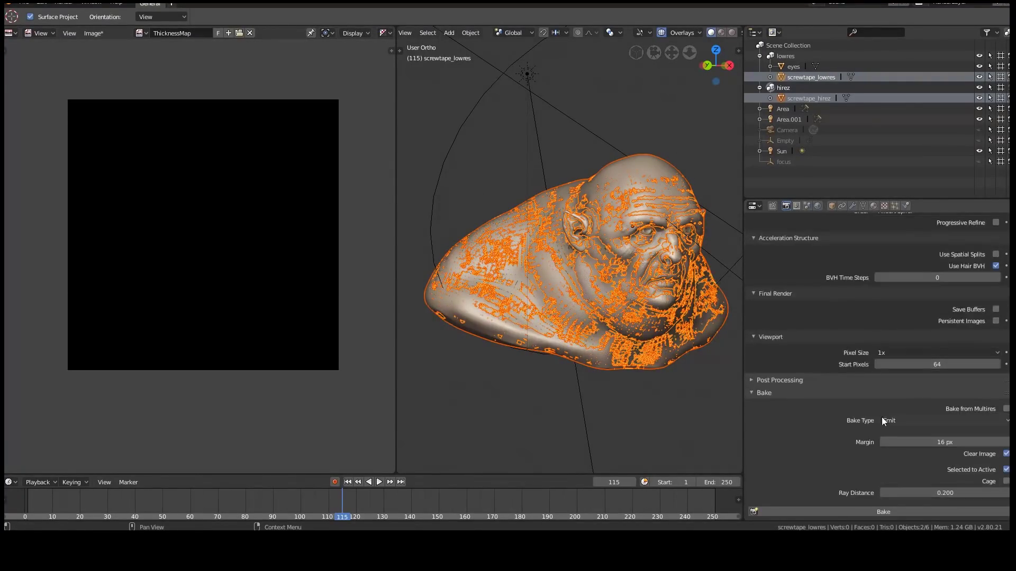
left_click(865, 511)
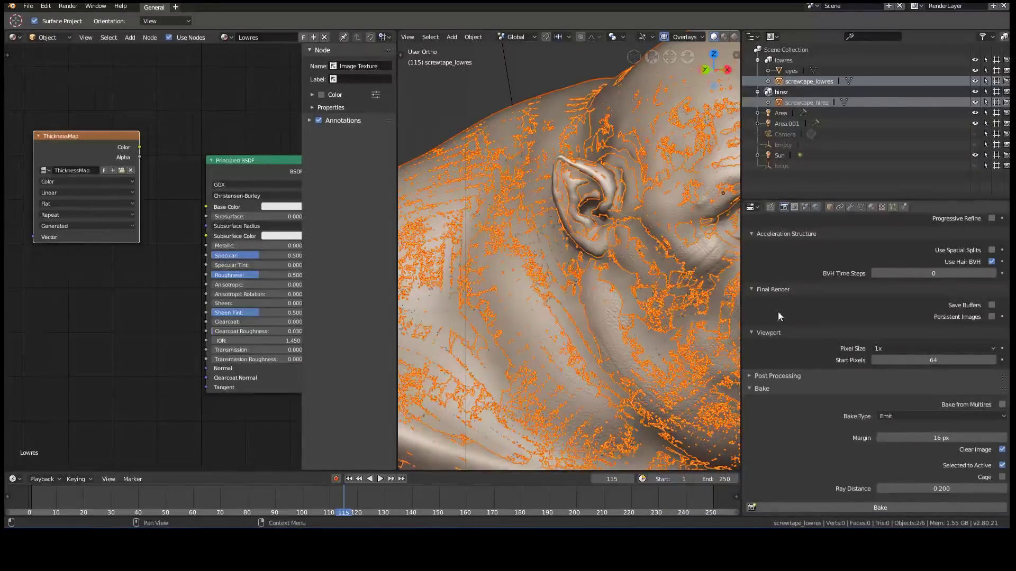
- Turn the node area into an Image Editor and pan across the baked ThicknessMap
left_click(14, 38)
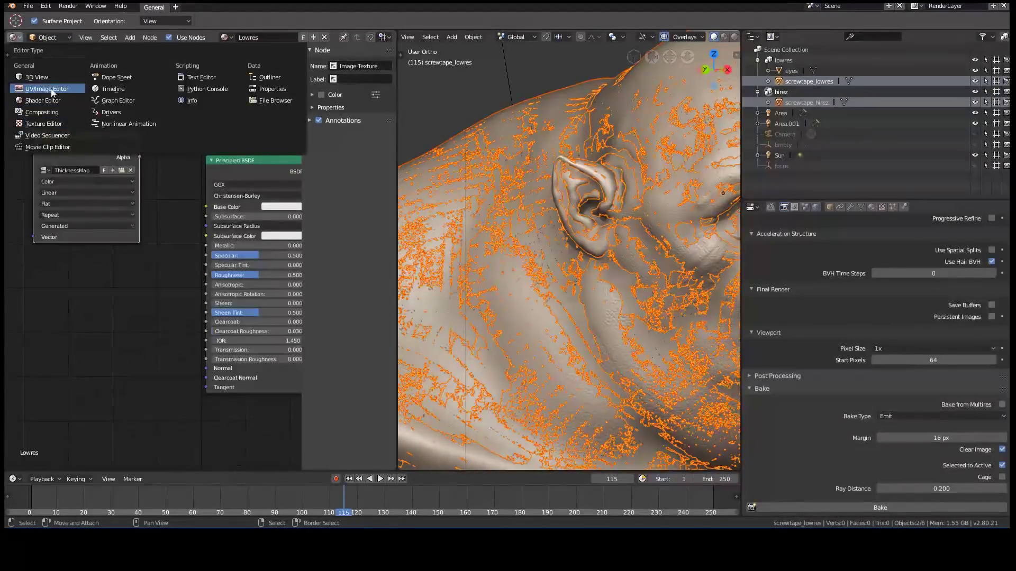
left_click(46, 90)
scroll(171, 227, "up", 1)
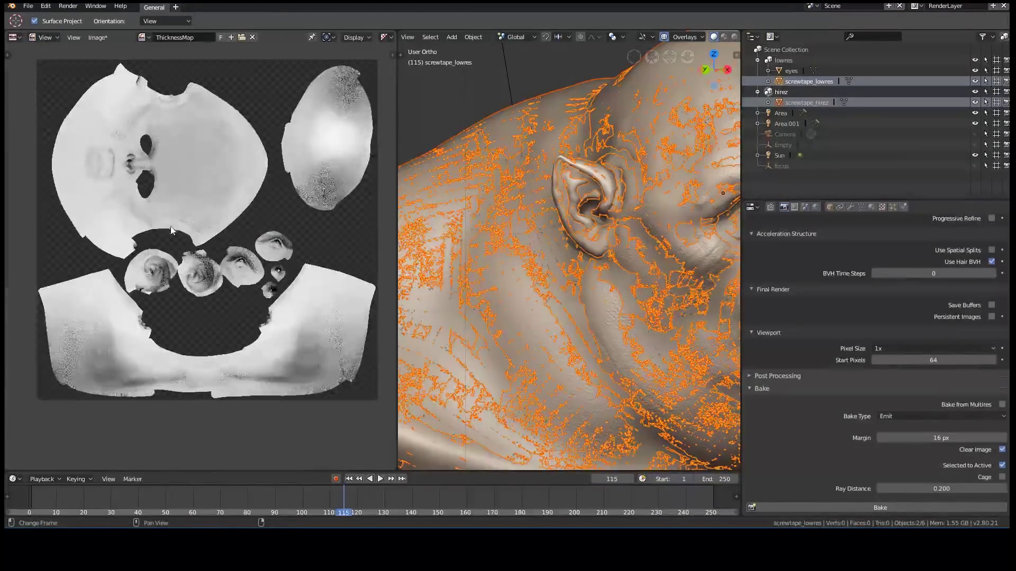
scroll(218, 210, "up", 1)
middle_click_drag(242, 119, 224, 223)
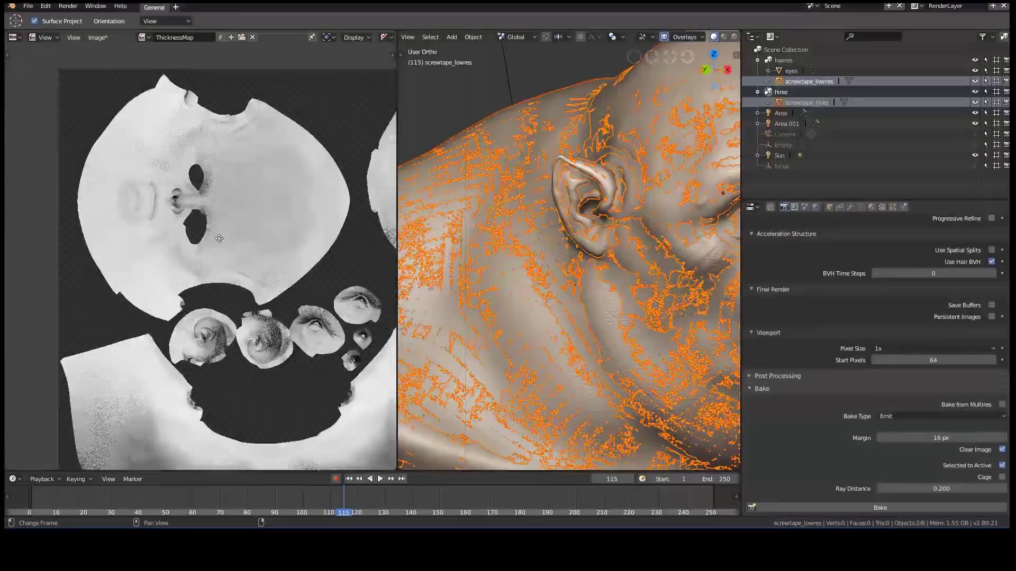
scroll(225, 223, "up", 1)
scroll(187, 154, "up", 3)
scroll(188, 153, "up", 2)
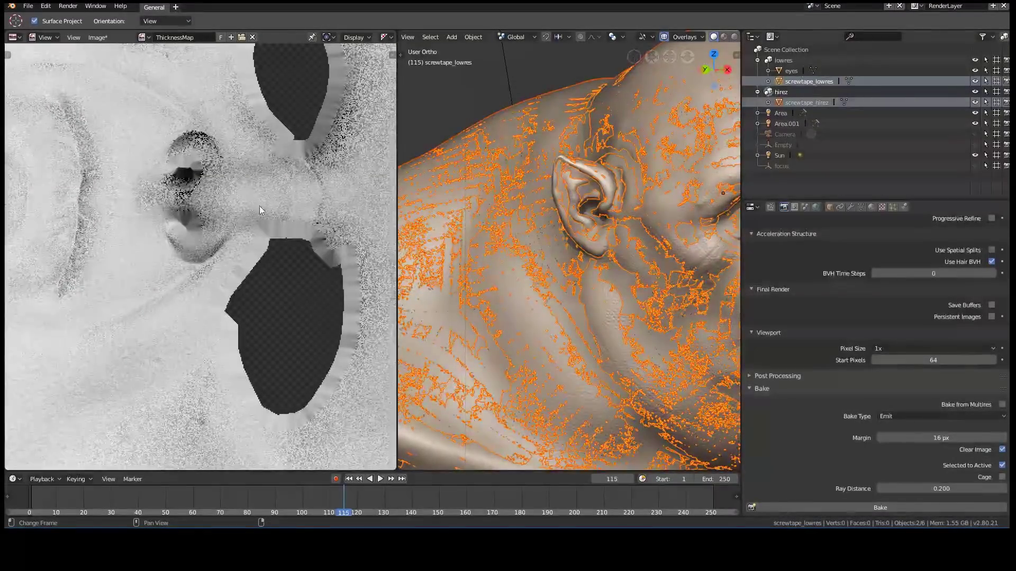
scroll(899, 358, "up", 5)
scroll(898, 357, "up", 3)
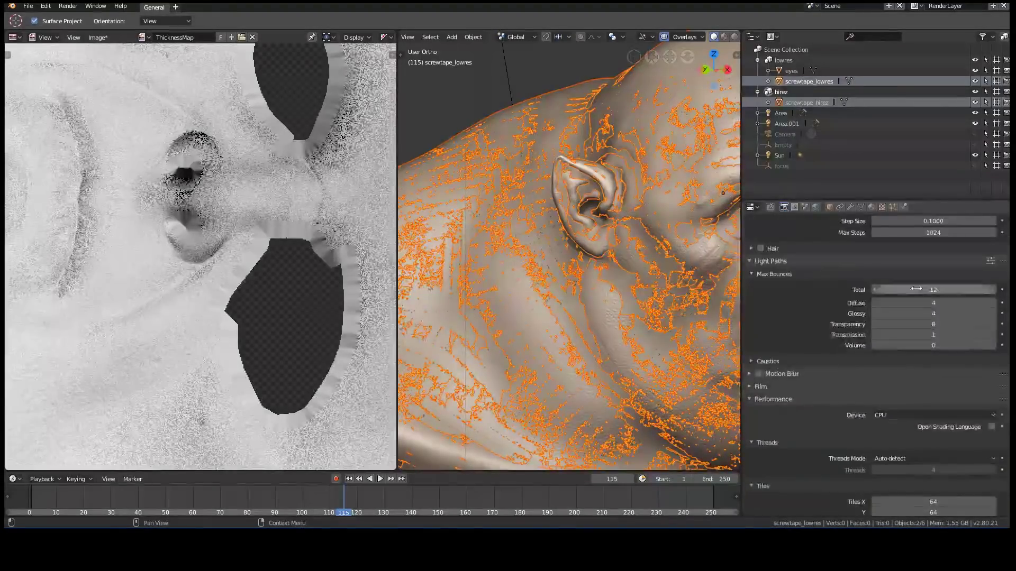
scroll(913, 349, "up", 3)
scroll(244, 252, "down", 8)
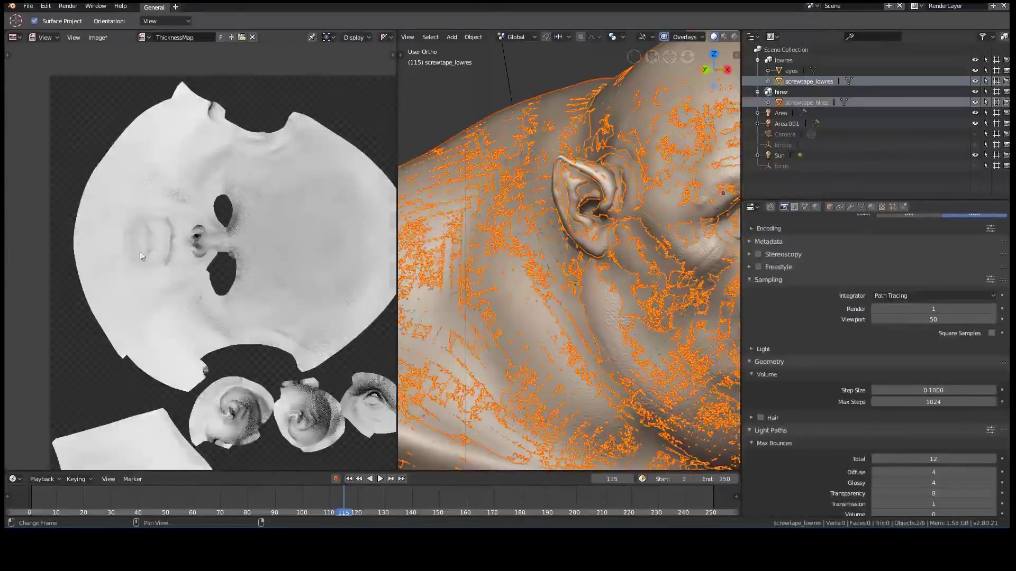
scroll(244, 251, "up", 1)
scroll(244, 251, "up", 5)
scroll(244, 252, "down", 2)
scroll(238, 262, "up", 3)
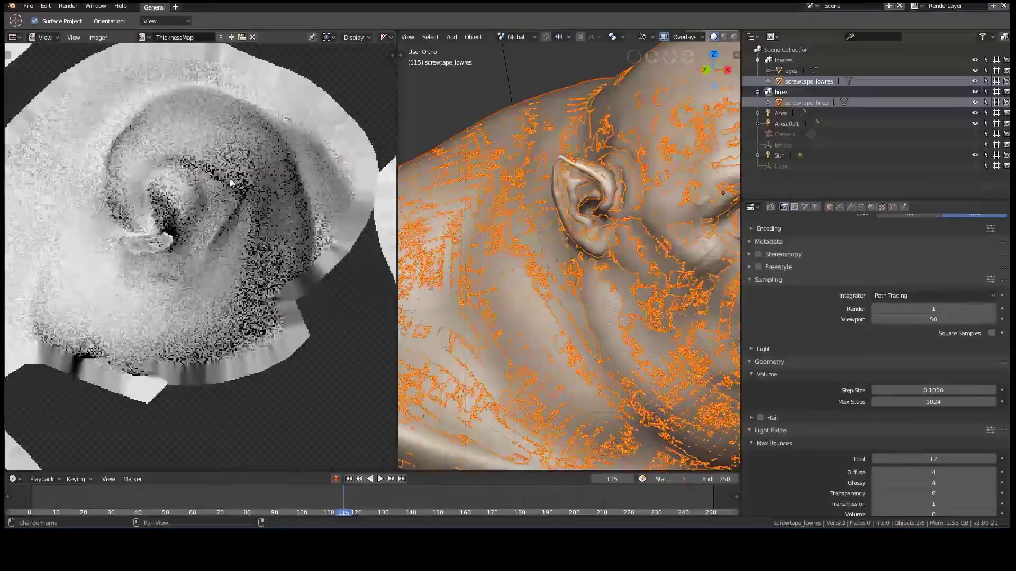
scroll(207, 286, "down", 3)
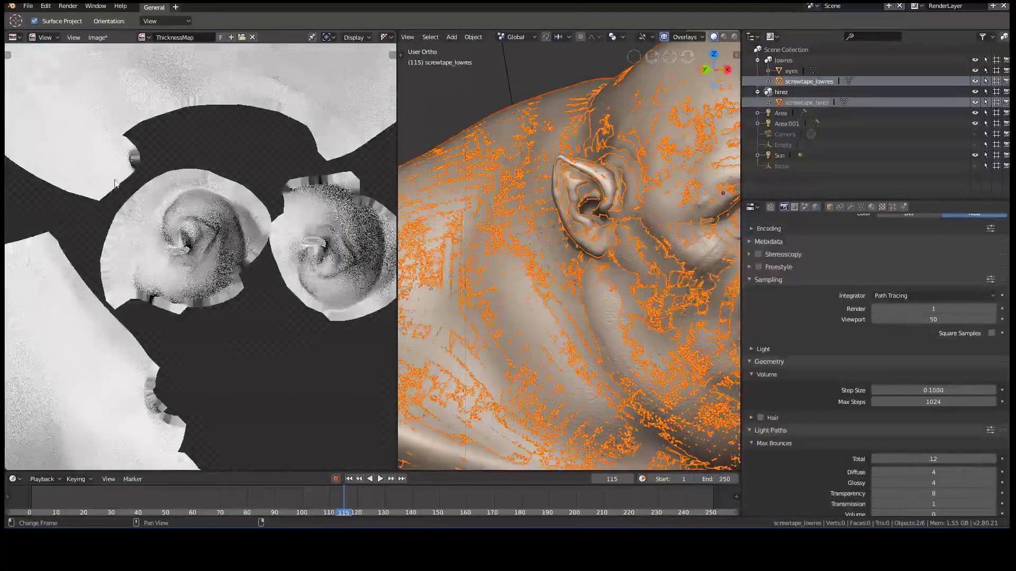
scroll(214, 294, "down", 3)
scroll(232, 301, "up", 4)
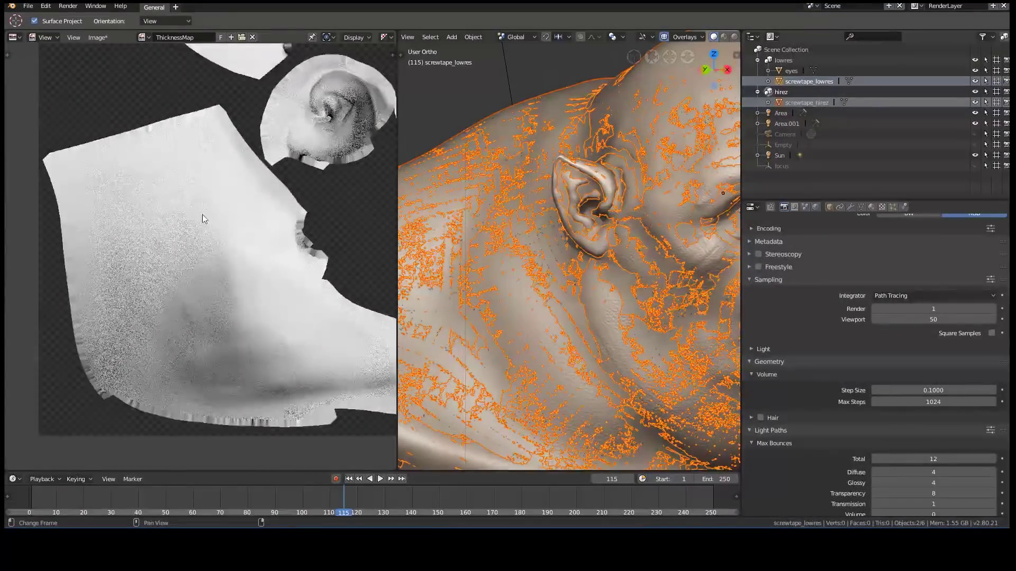
scroll(238, 318, "down", 4)
scroll(269, 201, "up", 2)
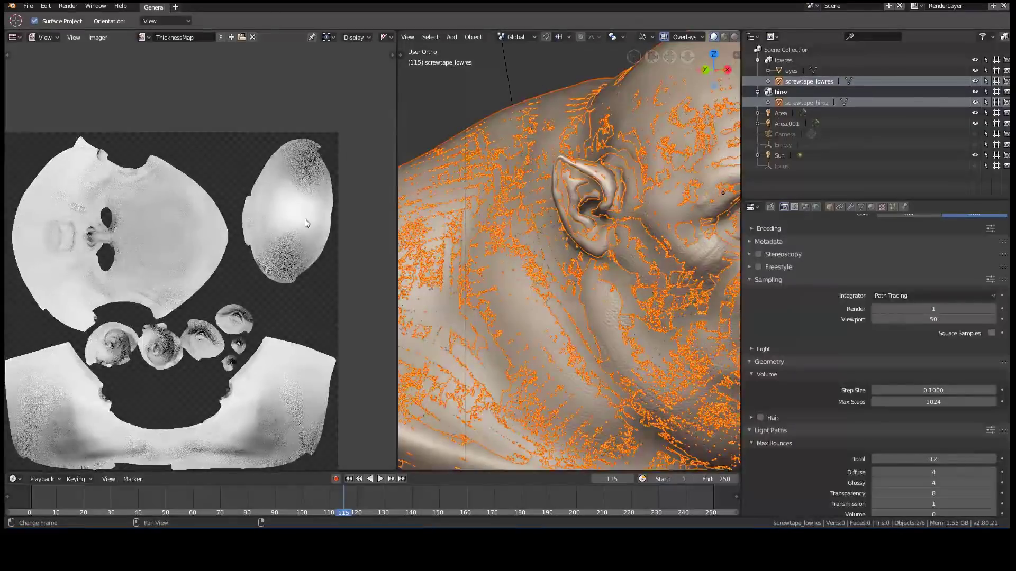
scroll(191, 382, "up", 2)
scroll(231, 325, "down", 1)
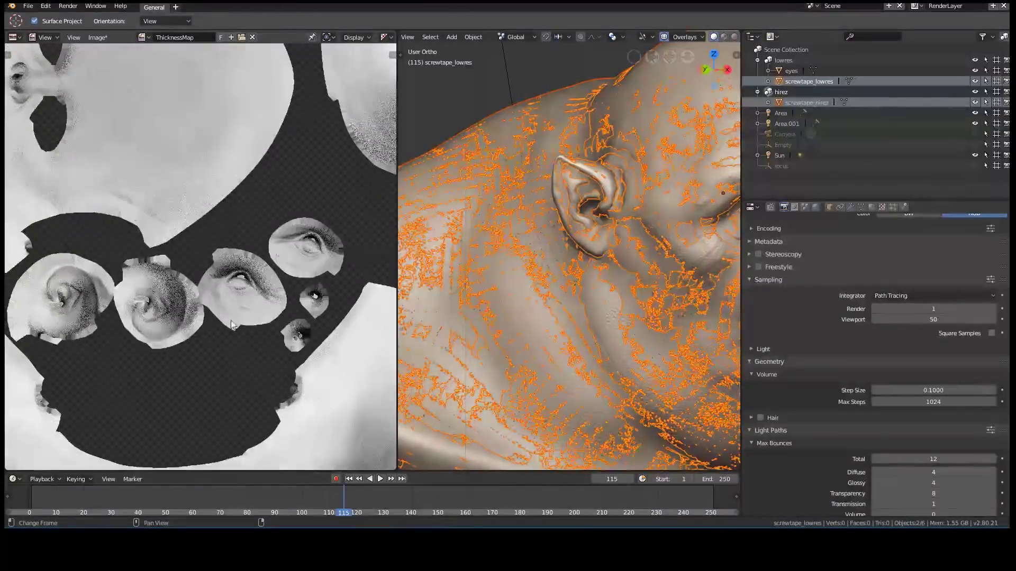
scroll(185, 179, "up", 2)
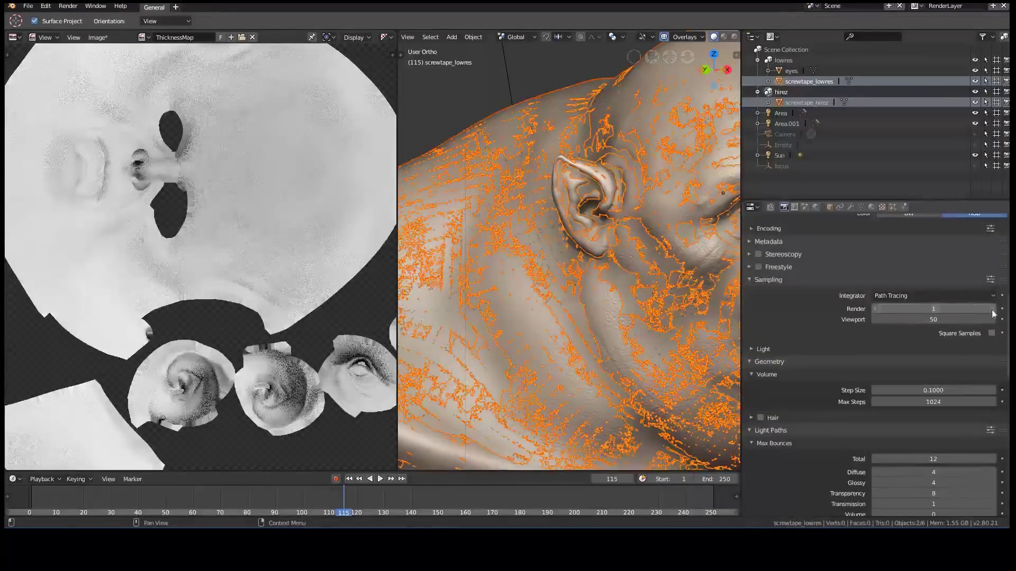
- Raise the render samples back up to 10
left_click_drag(998, 313, 1004, 313)
left_click(993, 310)
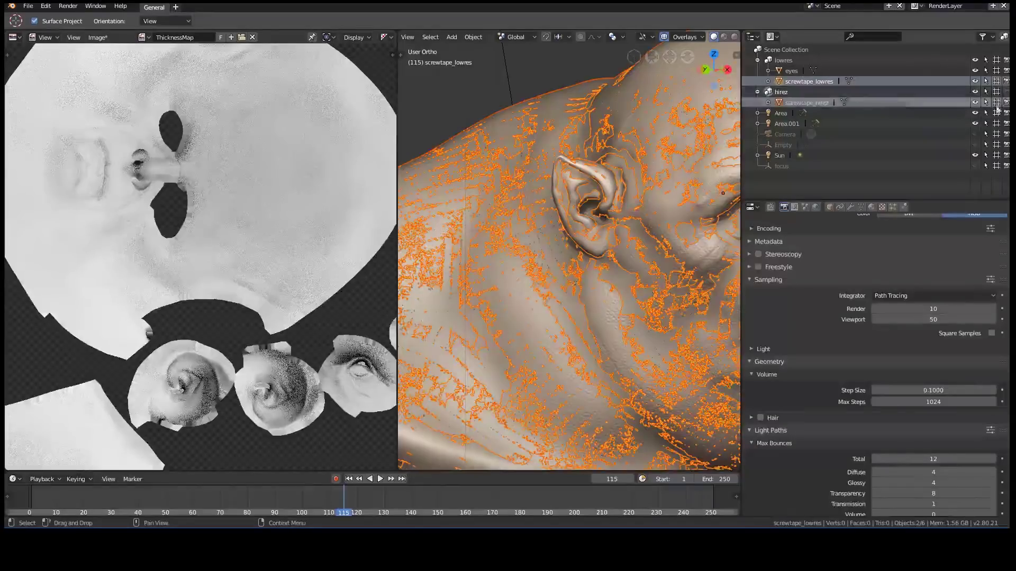
- Unhide and select screwtape_hirez, then add screwtape_lowres as the active object
left_click(788, 91)
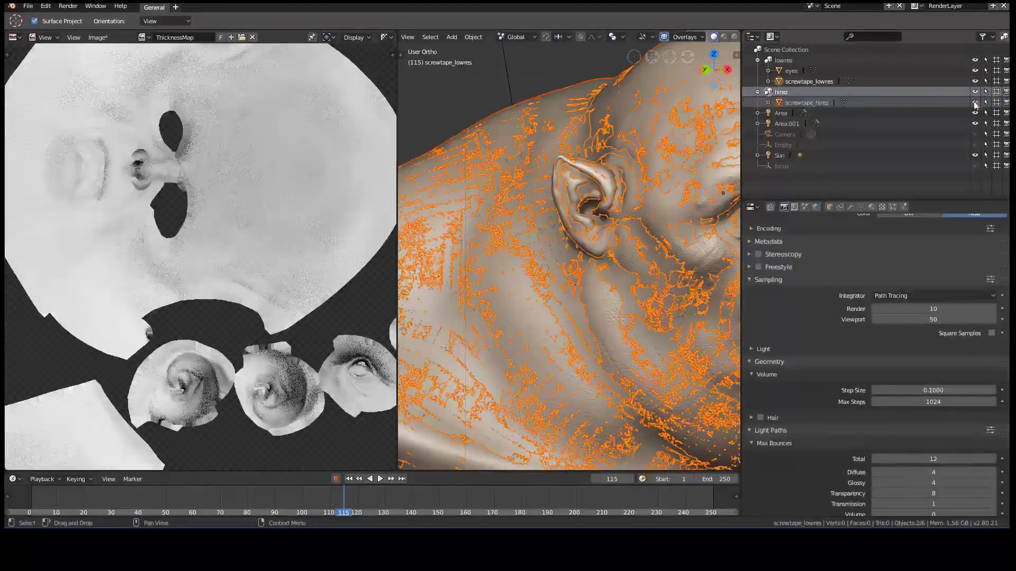
left_click(975, 102)
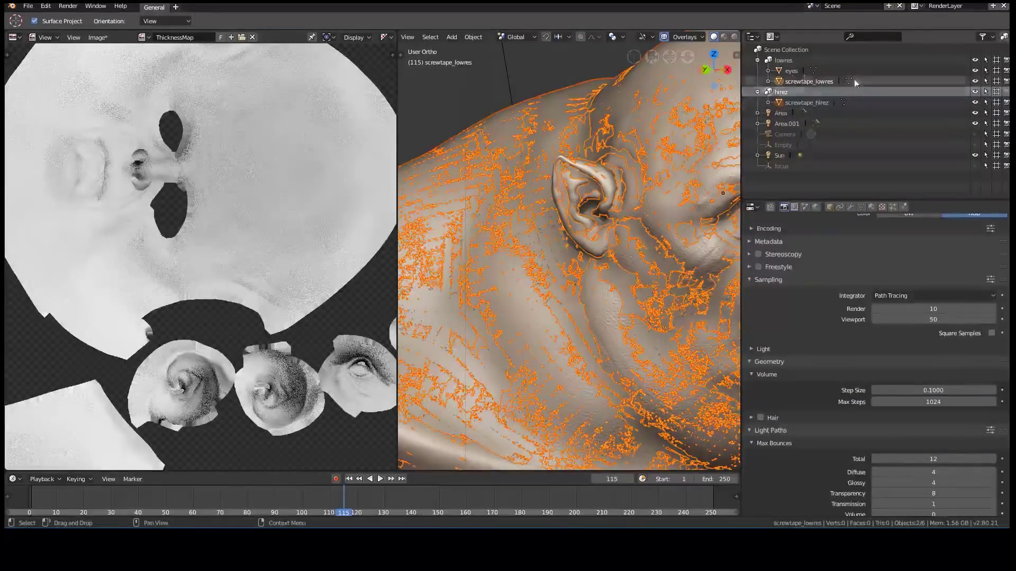
left_click(809, 104)
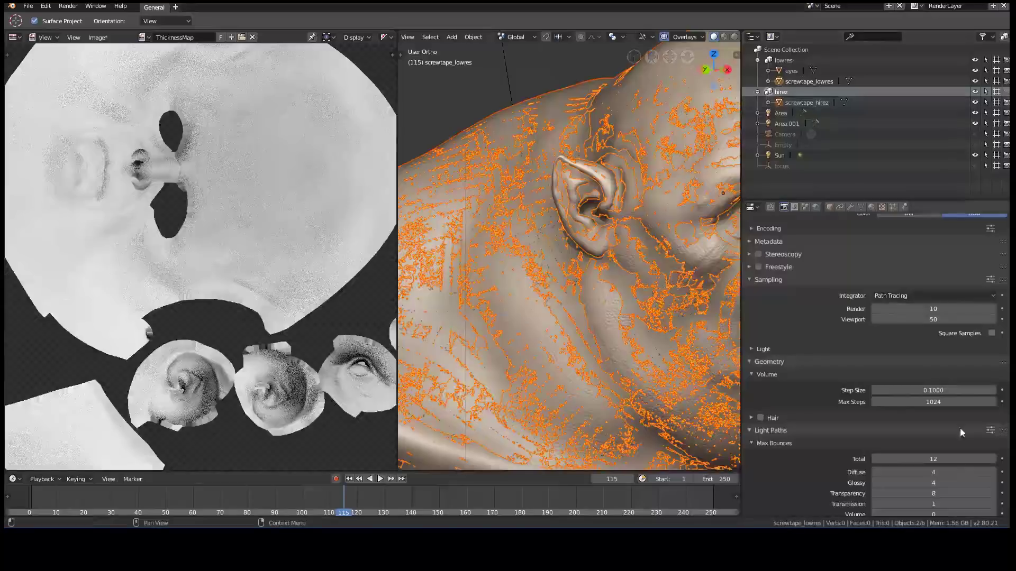
left_click(806, 103)
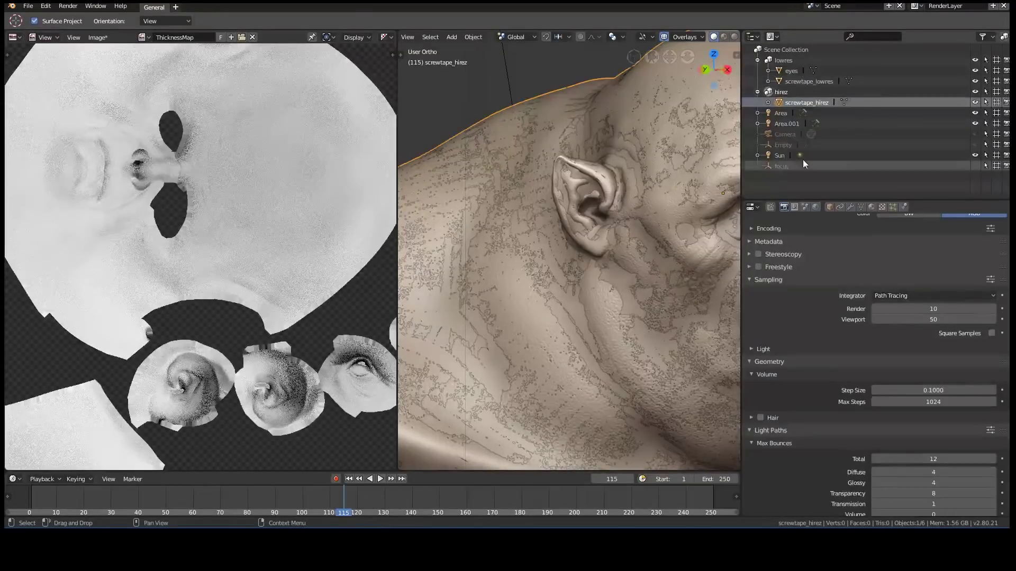
left_click(798, 81, "ctrl")
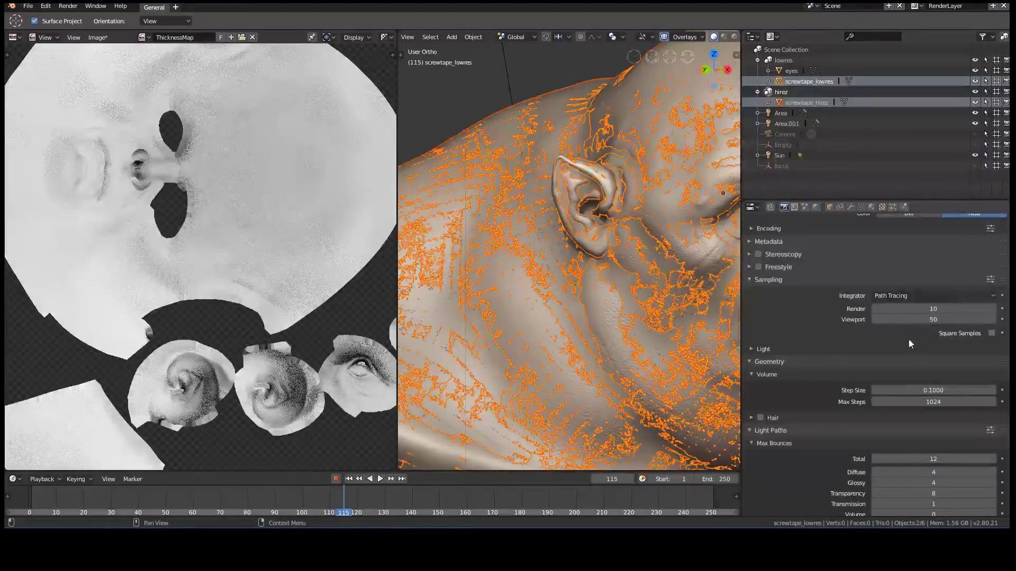
scroll(911, 413, "down", 5)
scroll(912, 477, "down", 5)
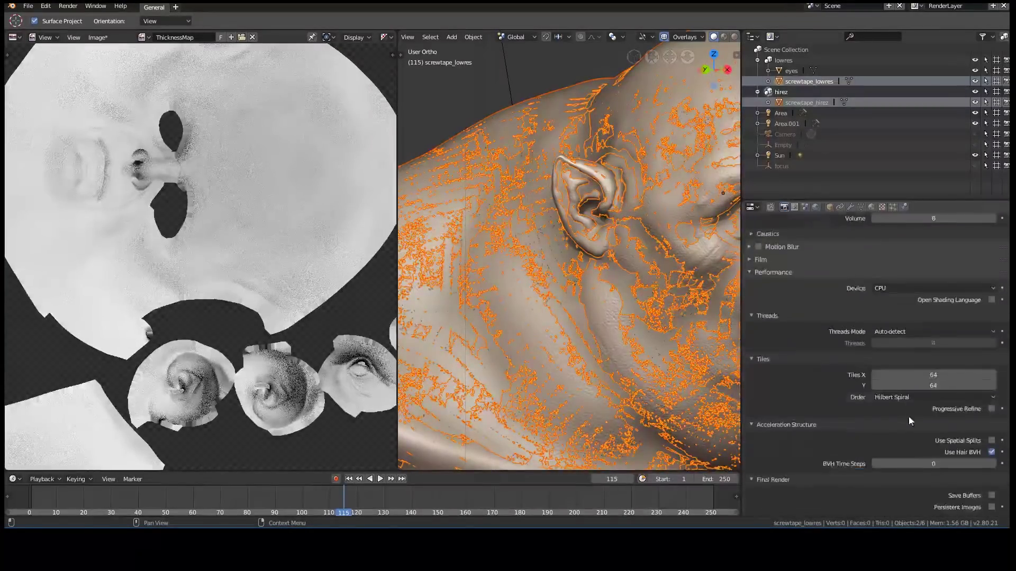
scroll(905, 421, "down", 5)
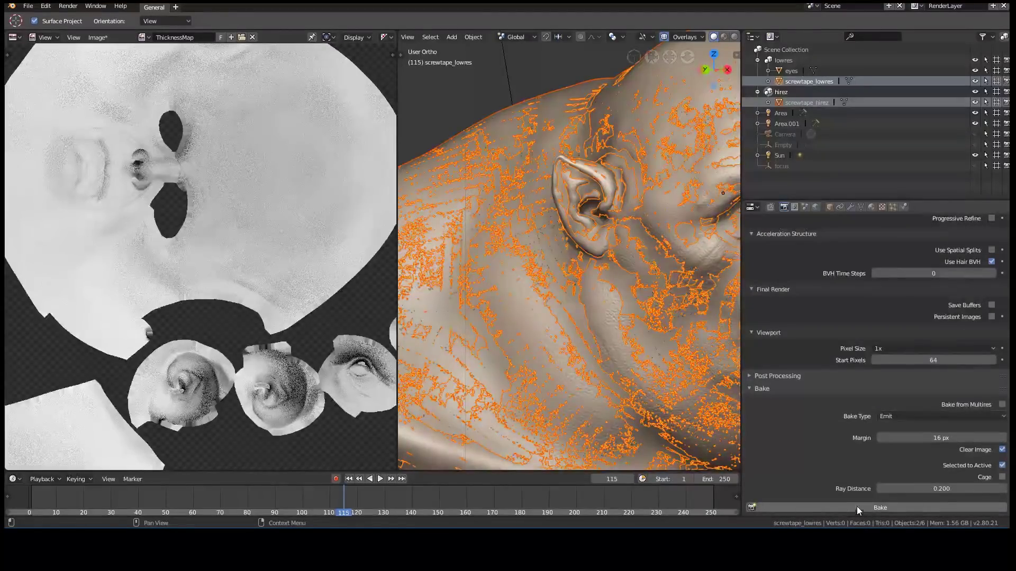
- Rebake the ThicknessMap at 10 samples for smoother islands
left_click(837, 506)
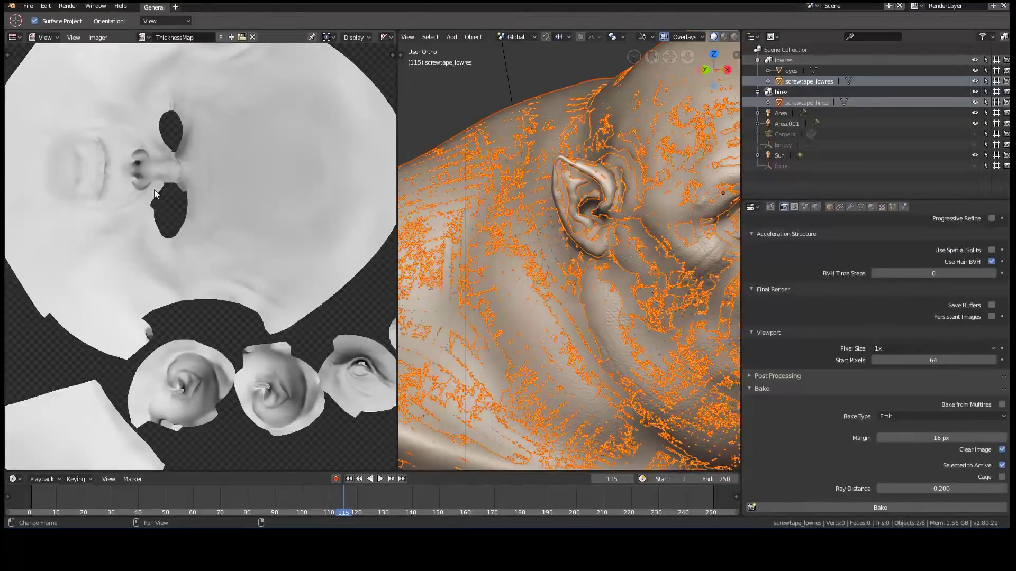
middle_click_drag(122, 223, 204, 229)
key("space")
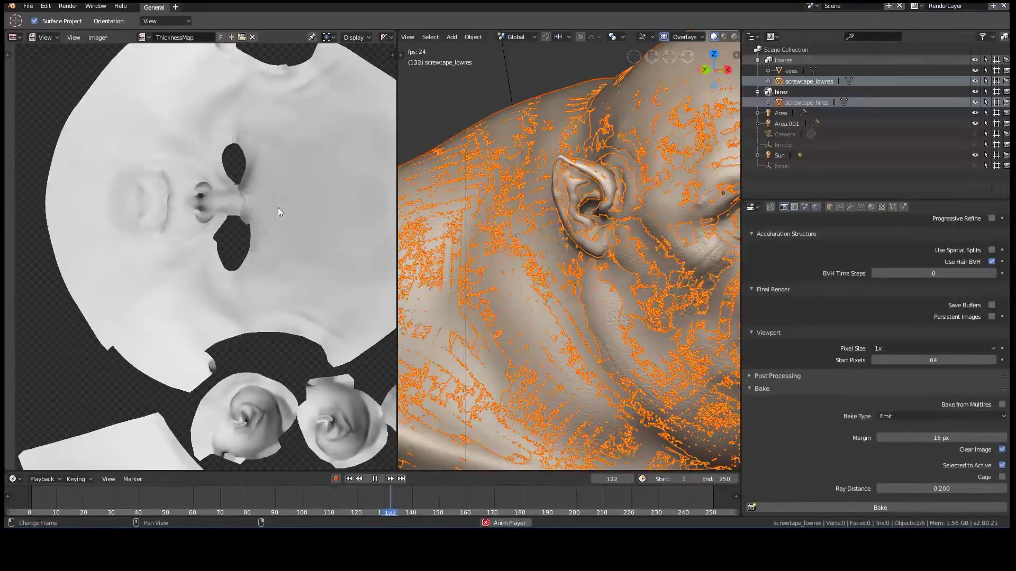
scroll(278, 127, "up", 4)
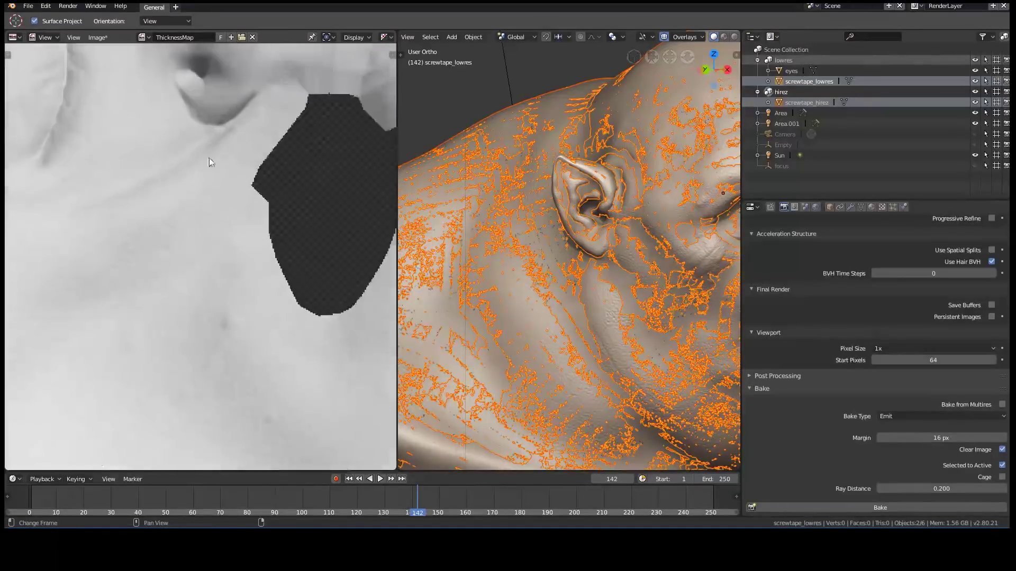
middle_click_drag(209, 158, 219, 298)
scroll(219, 298, "up", 2)
middle_click_drag(293, 151, 266, 188)
scroll(146, 222, "down", 4)
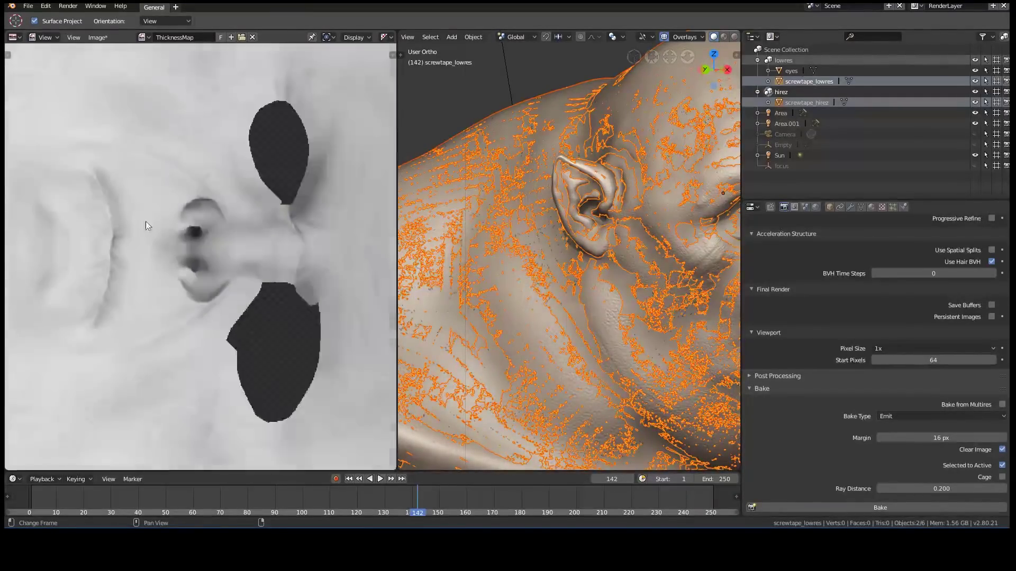
scroll(221, 303, "up", 3)
scroll(238, 254, "down", 1)
scroll(249, 226, "down", 4)
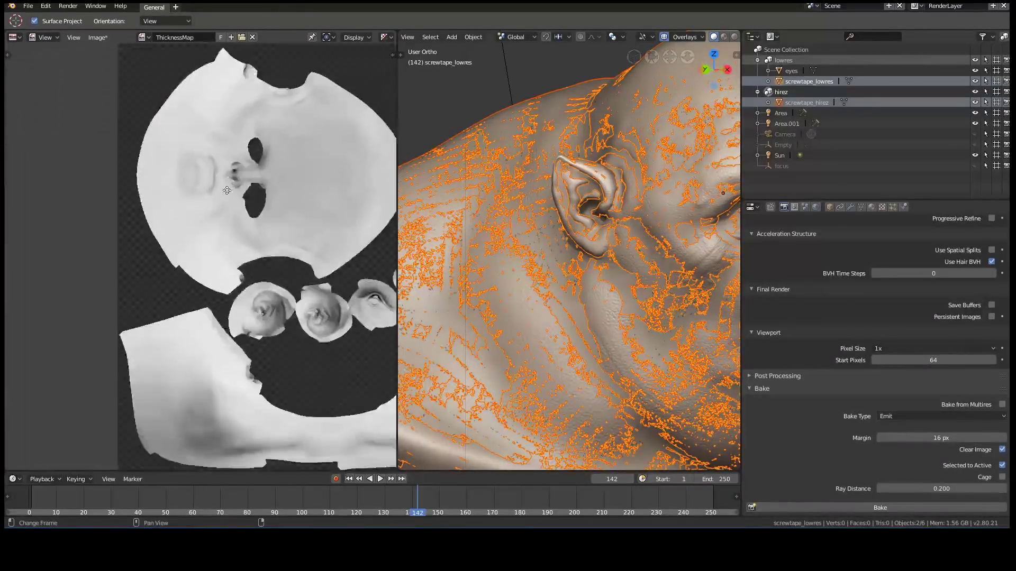
scroll(234, 238, "up", 5)
middle_click_drag(234, 238, 139, 293)
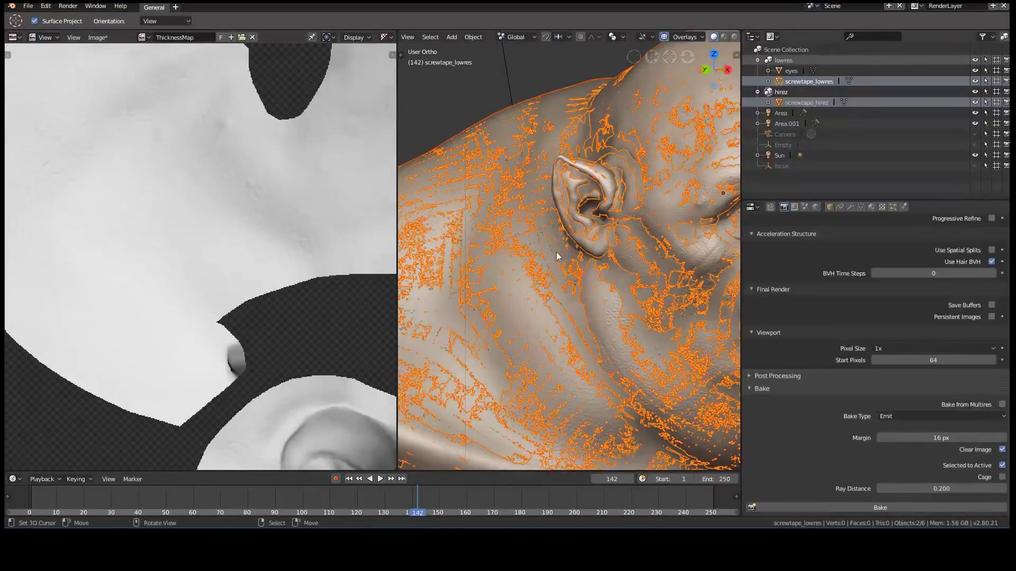
middle_click_drag(299, 361, 274, 193)
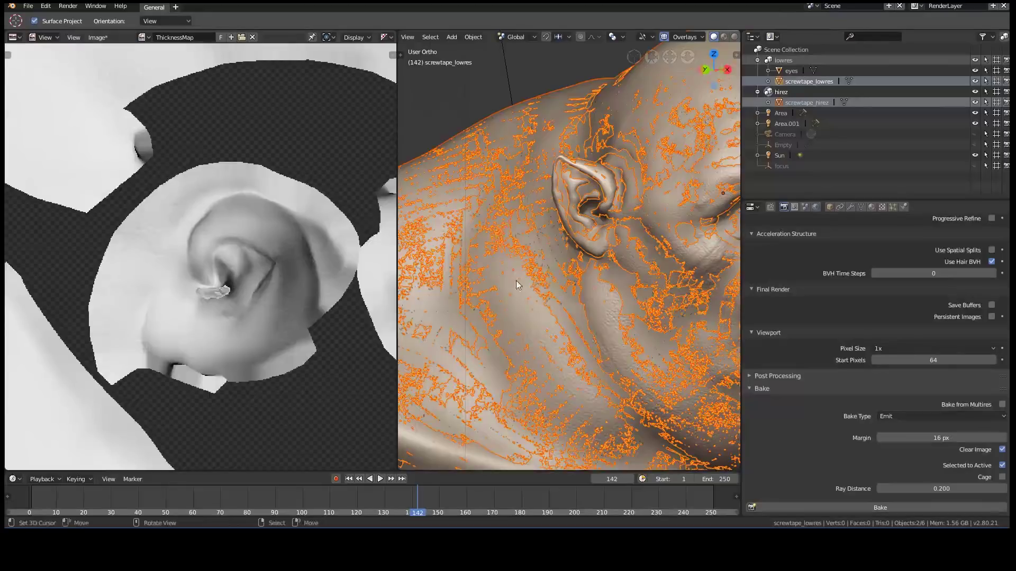
scroll(252, 302, "up", 4)
scroll(217, 247, "down", 2)
scroll(213, 216, "down", 5)
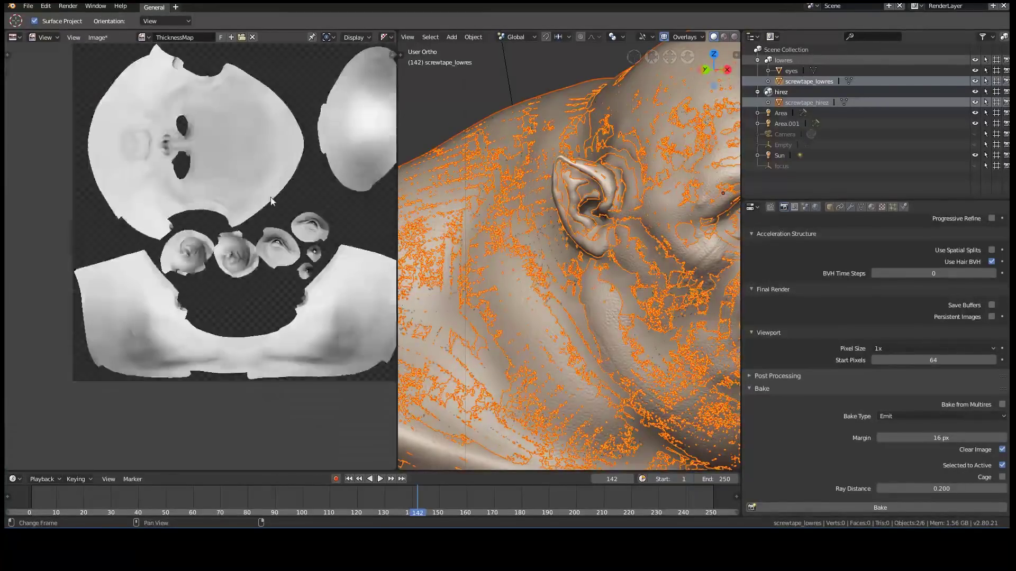
scroll(308, 262, "up", 5)
scroll(270, 271, "down", 1)
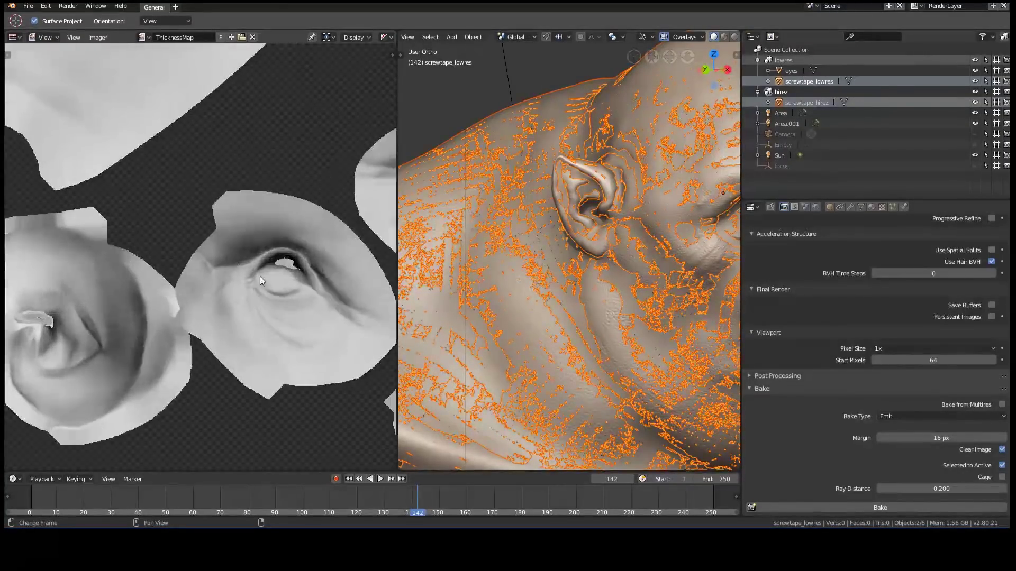
scroll(199, 174, "down", 1)
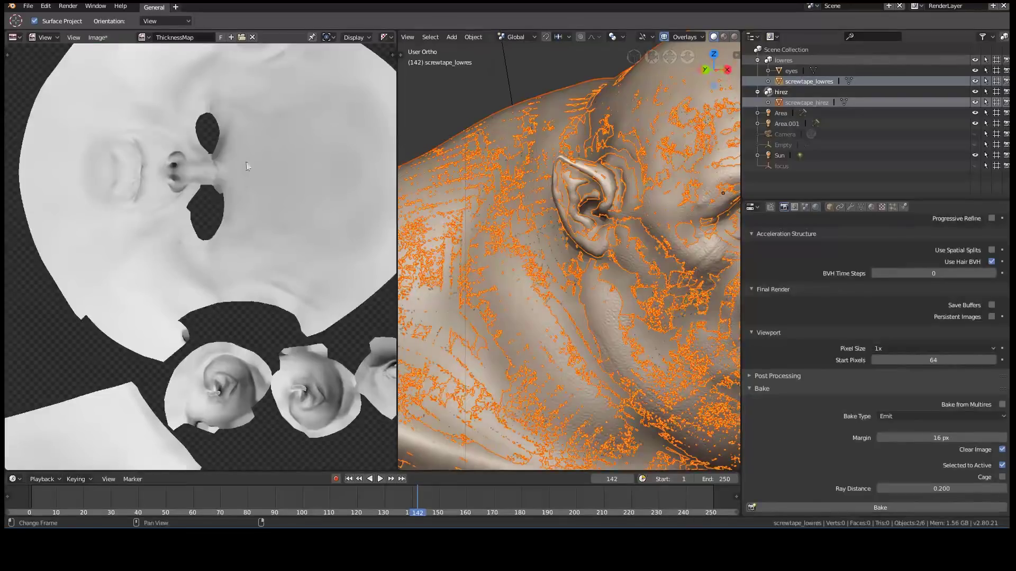
- Save the image over Screwtape_Thickness.png in the Textures folder via Image > Save As
left_click(100, 40)
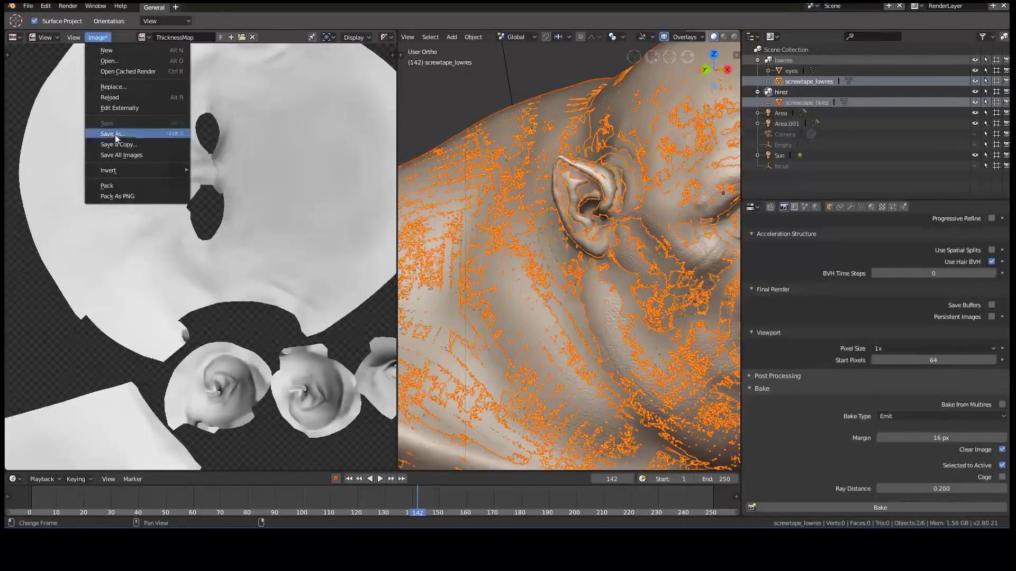
left_click(129, 132)
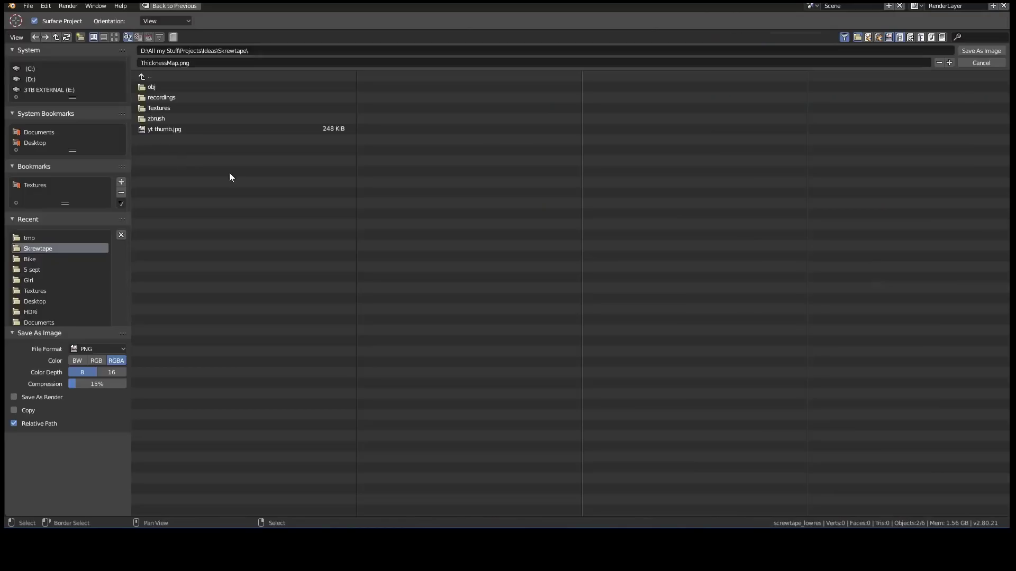
left_click(163, 108)
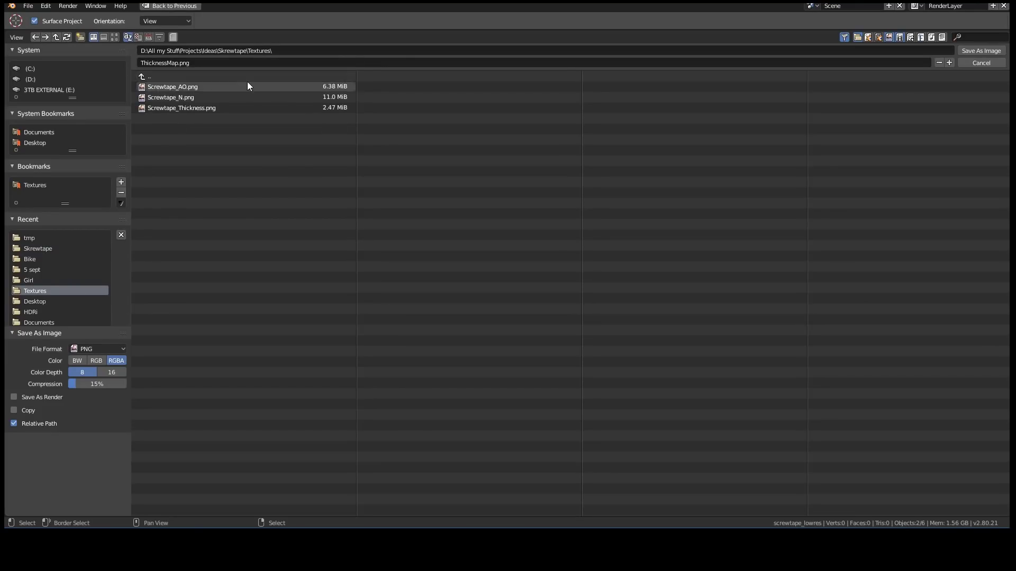
left_click(215, 107)
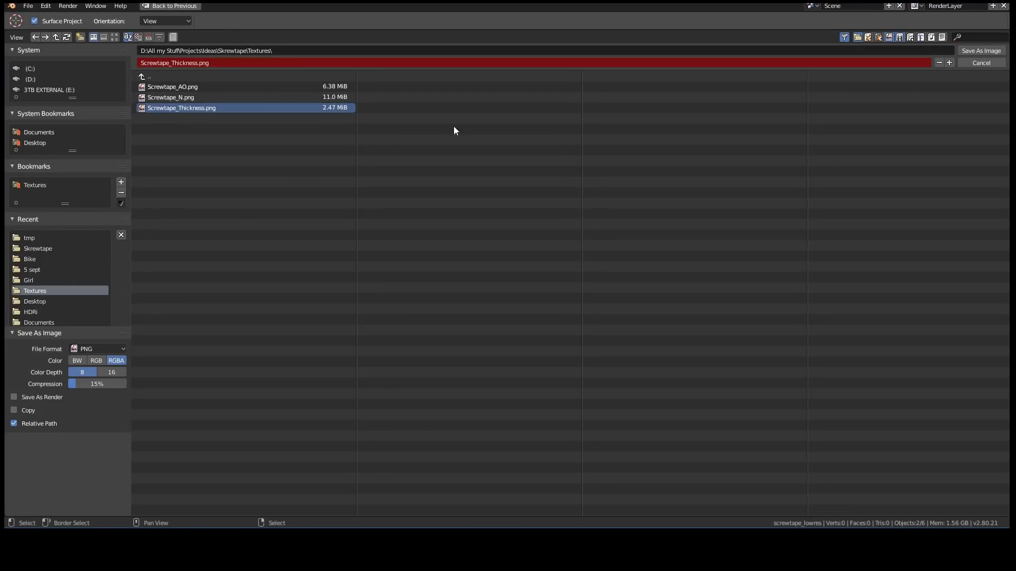
left_click(990, 54)
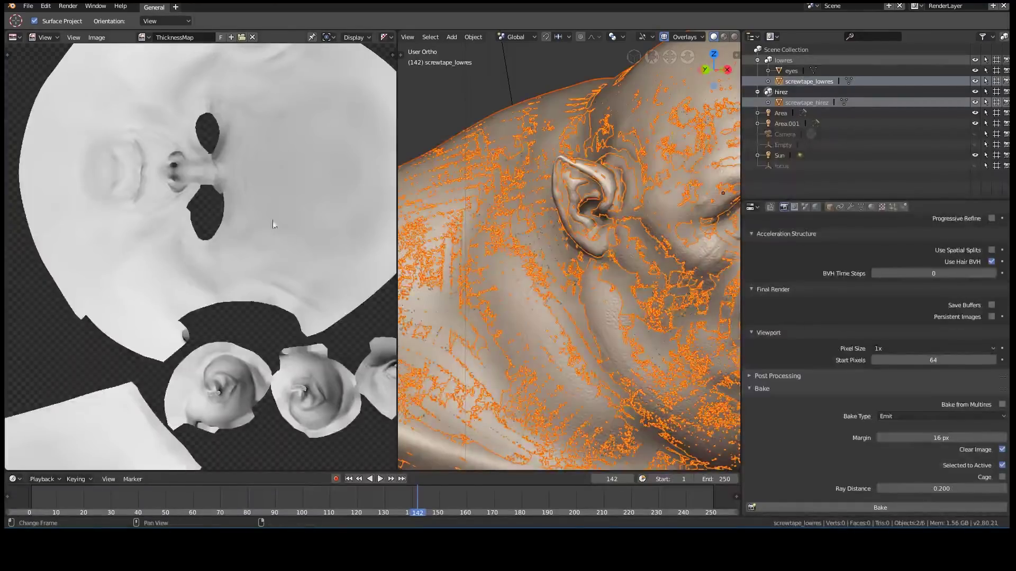
- Bring the left area back to the Shader Editor and hide the hirez collection
middle_click_drag(198, 143, 175, 181)
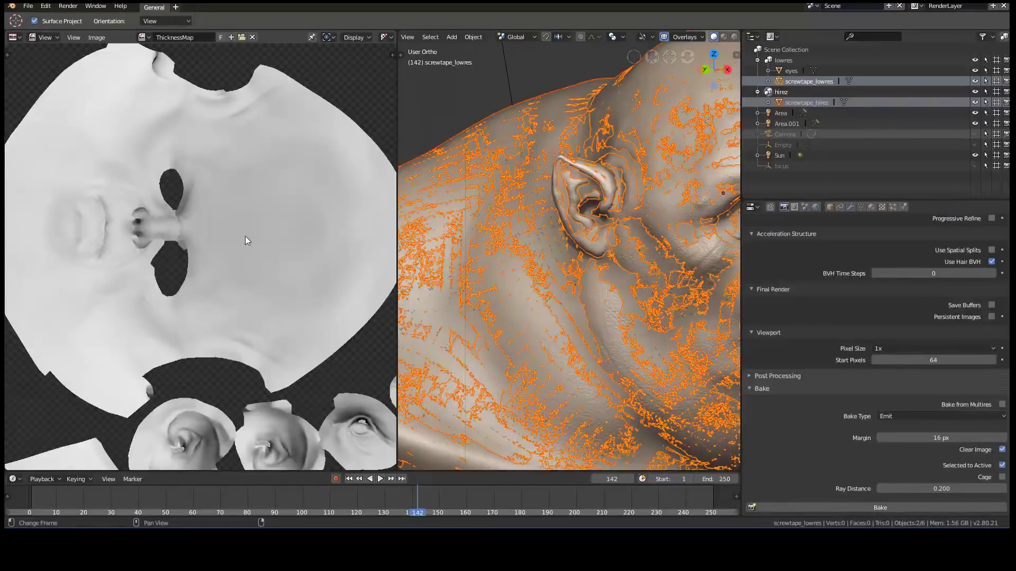
left_click(14, 37)
left_click(55, 102)
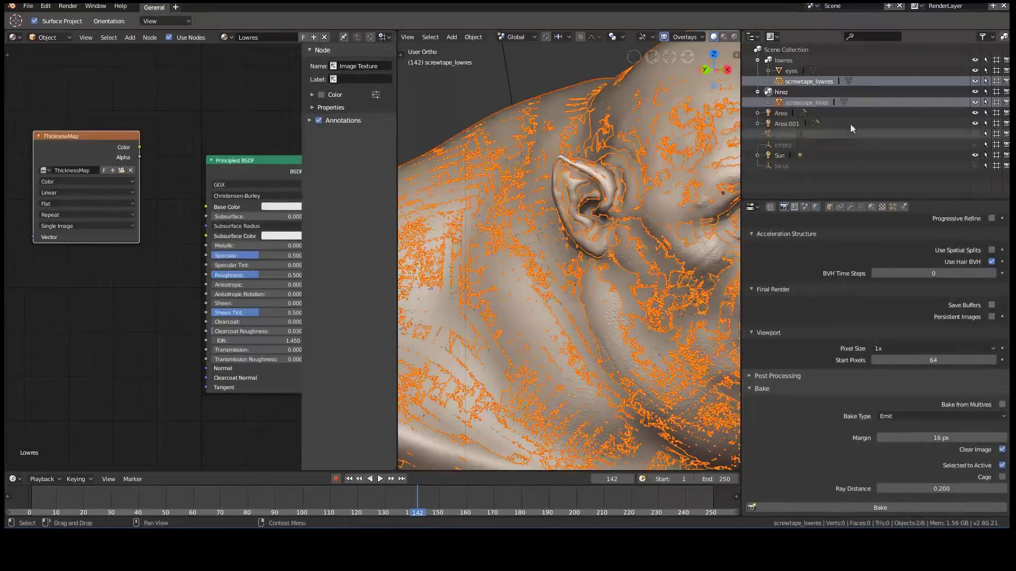
left_click(976, 92)
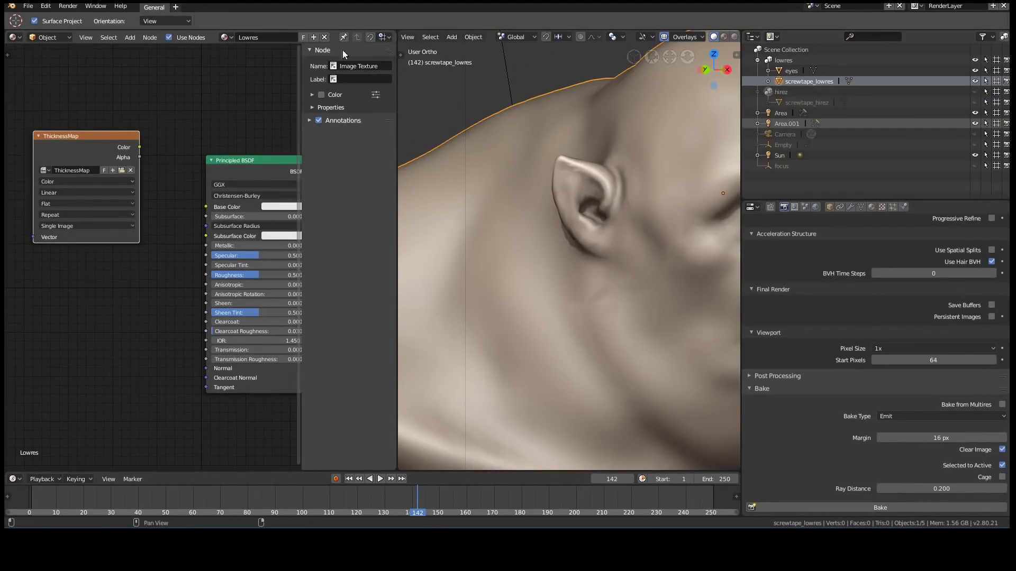
scroll(430, 231, "down", 5)
mouse_move(589, 187)
middle_mouse_down()
mouse_move(565, 197)
mouse_move(600, 177)
mouse_move(674, 182)
middle_mouse_up()
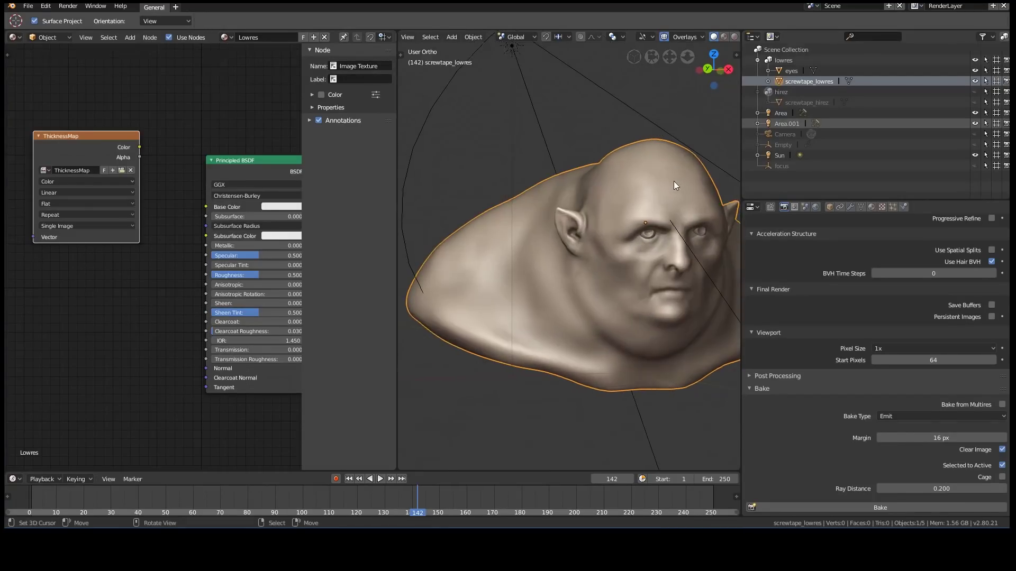
scroll(668, 219, "up", 3)
scroll(880, 270, "up", 5)
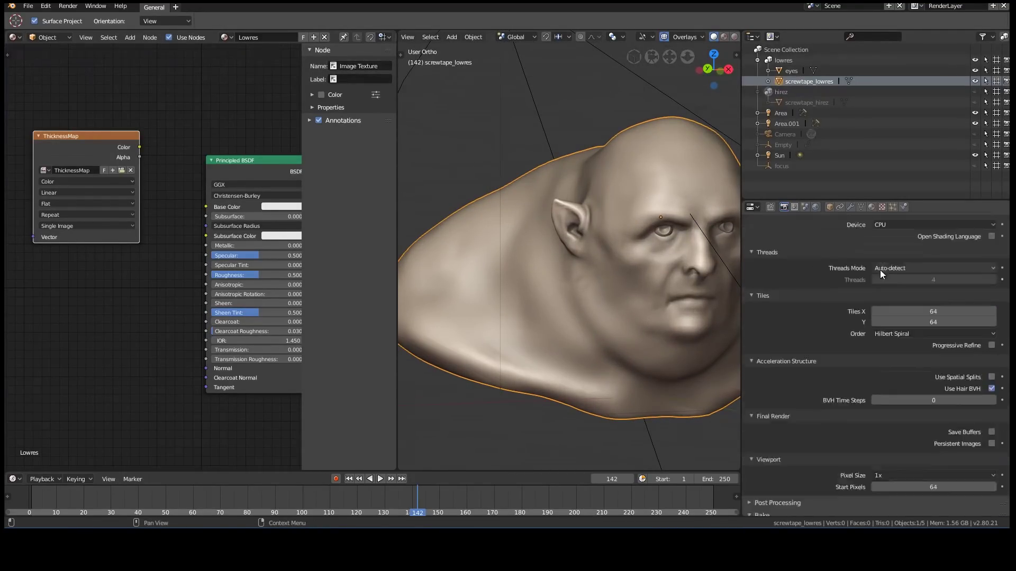
scroll(878, 248, "up", 5)
scroll(818, 289, "up", 5)
scroll(844, 296, "up", 5)
scroll(843, 296, "up", 5)
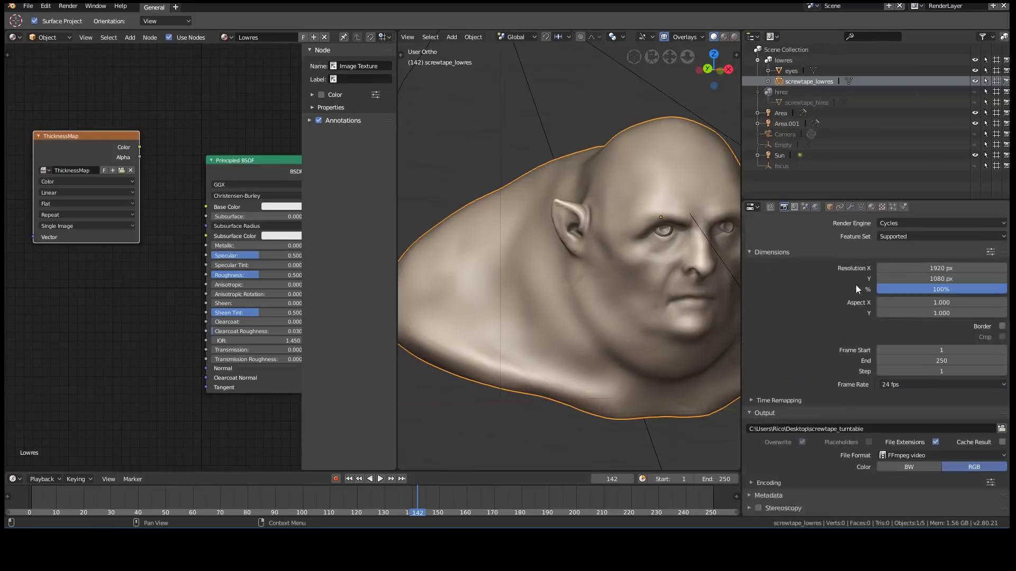
scroll(855, 284, "up", 3)
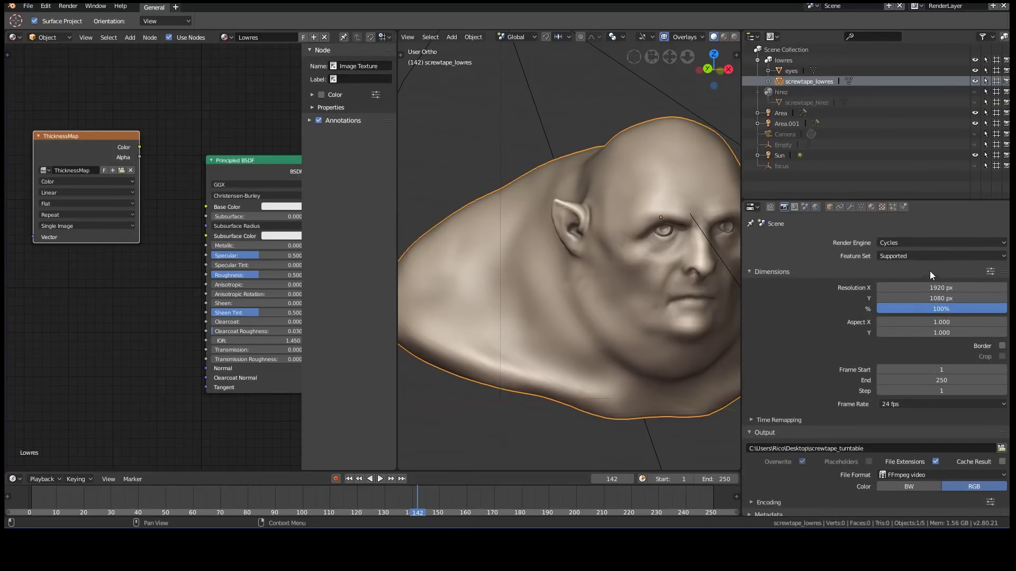
- Switch the render engine from Cycles to Eevee and tidy the ThicknessMap node
left_click(912, 239)
left_click(908, 229)
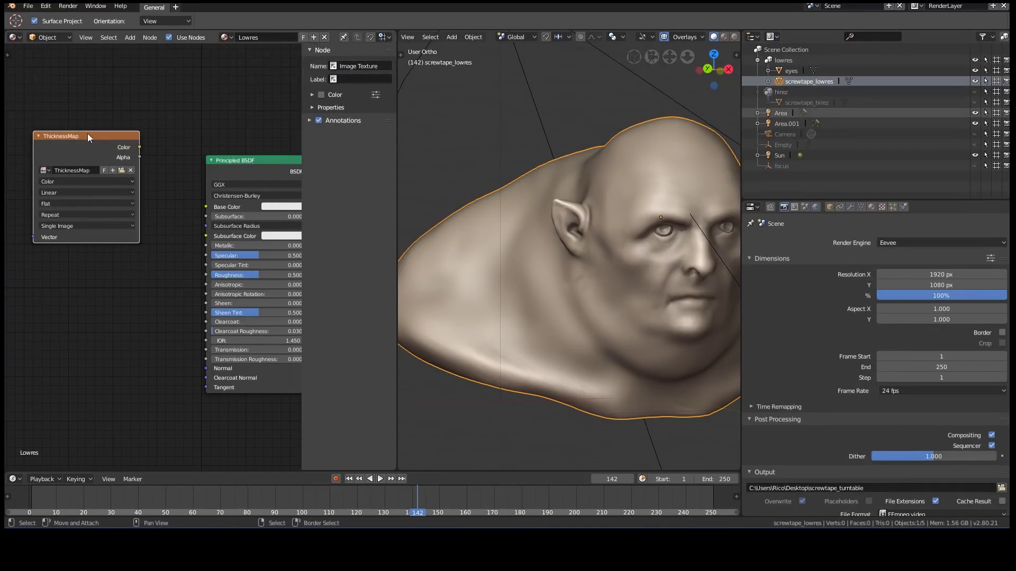
left_click_drag(82, 141, 131, 140)
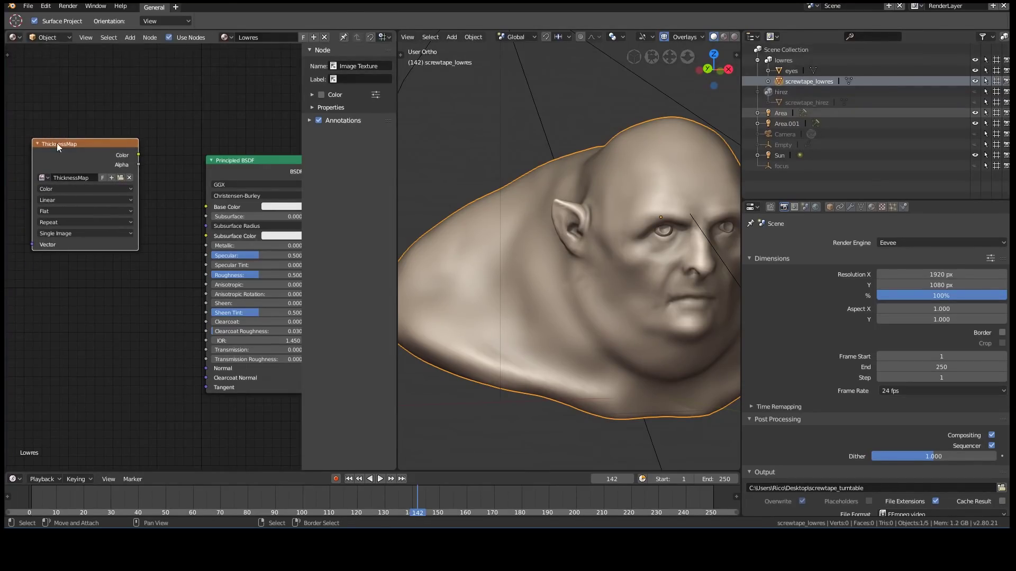
left_click_drag(56, 143, 58, 146)
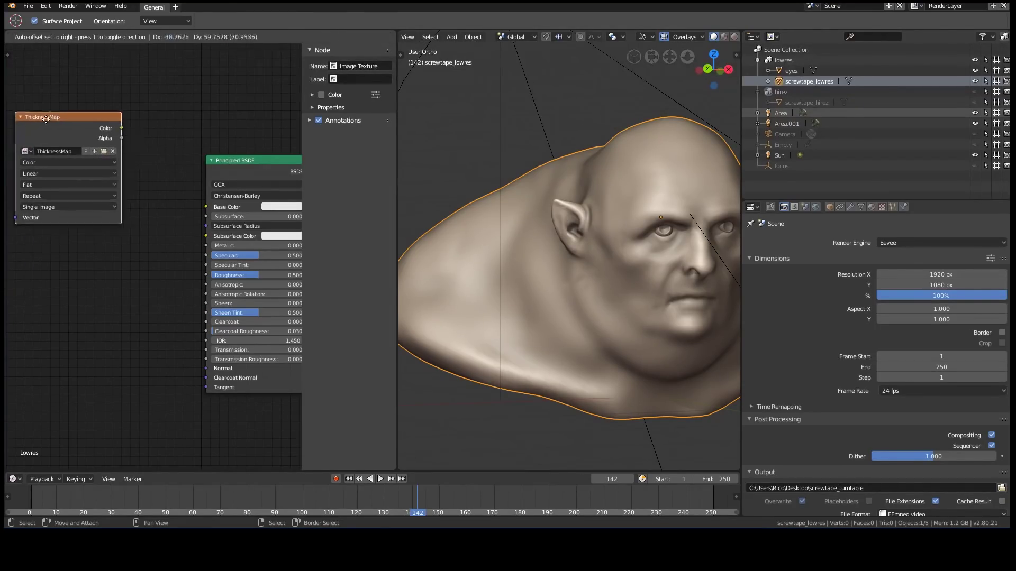
- Set the viewport to Rendered shading and orbit to a front view of the face
left_click(732, 37)
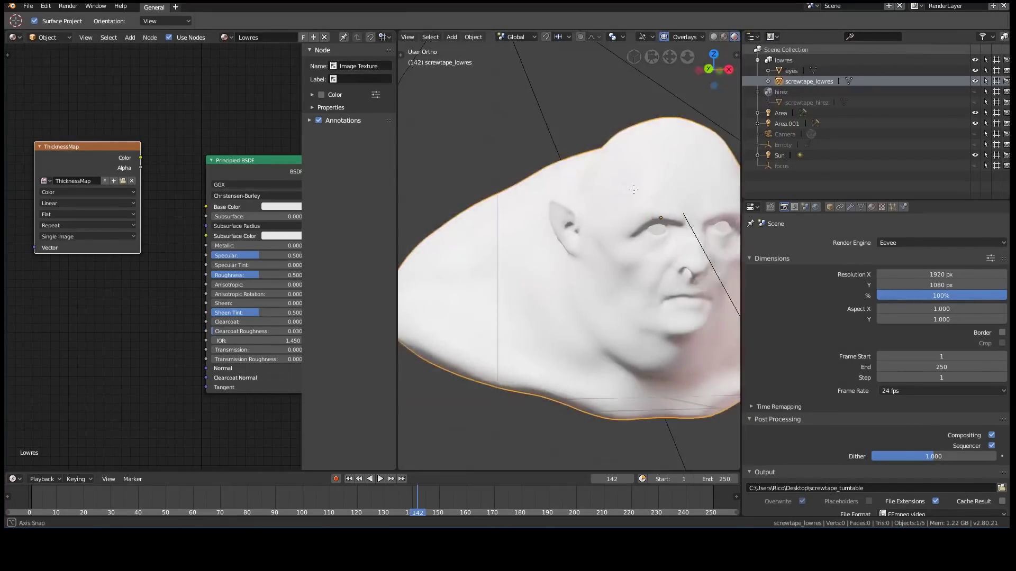
middle_click_drag(556, 198, 607, 191)
middle_click_drag(647, 225, 611, 222)
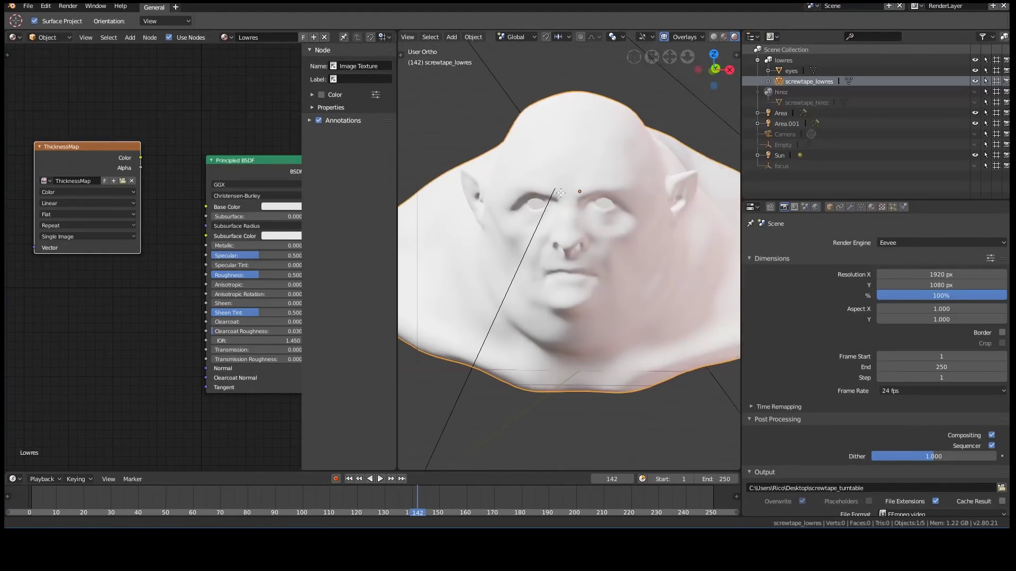
middle_click_drag(102, 266, 156, 169)
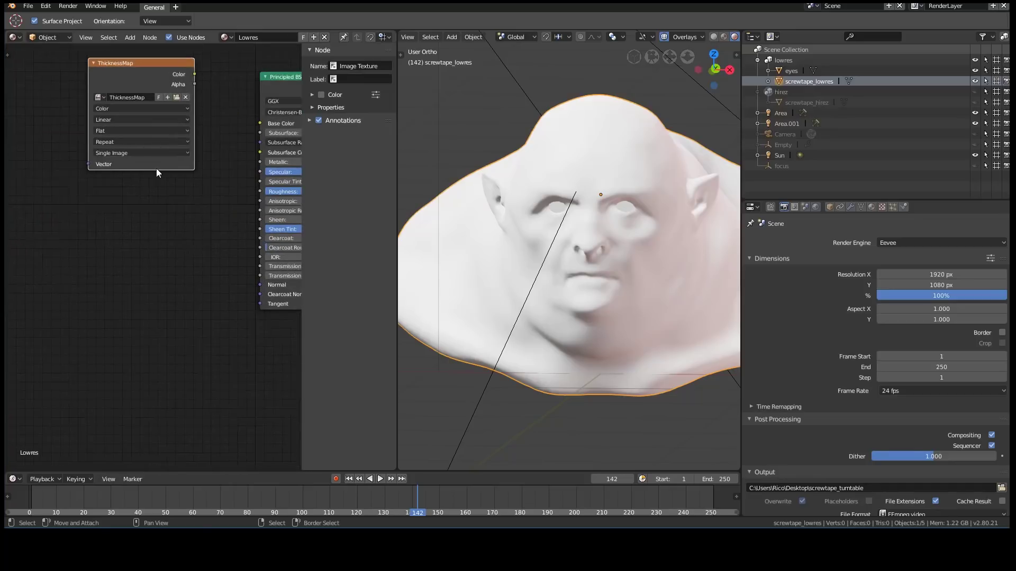
- Duplicate the image node, set it to Non-Color Data and load Screwtape_N.png
left_click(145, 54)
key("shift+d")
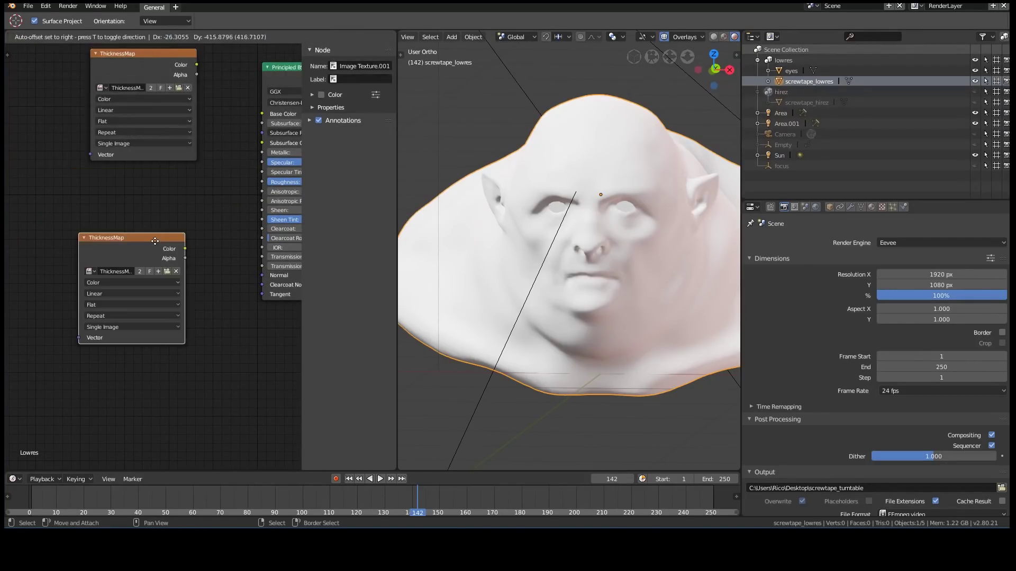
left_click(150, 268)
left_click(116, 281)
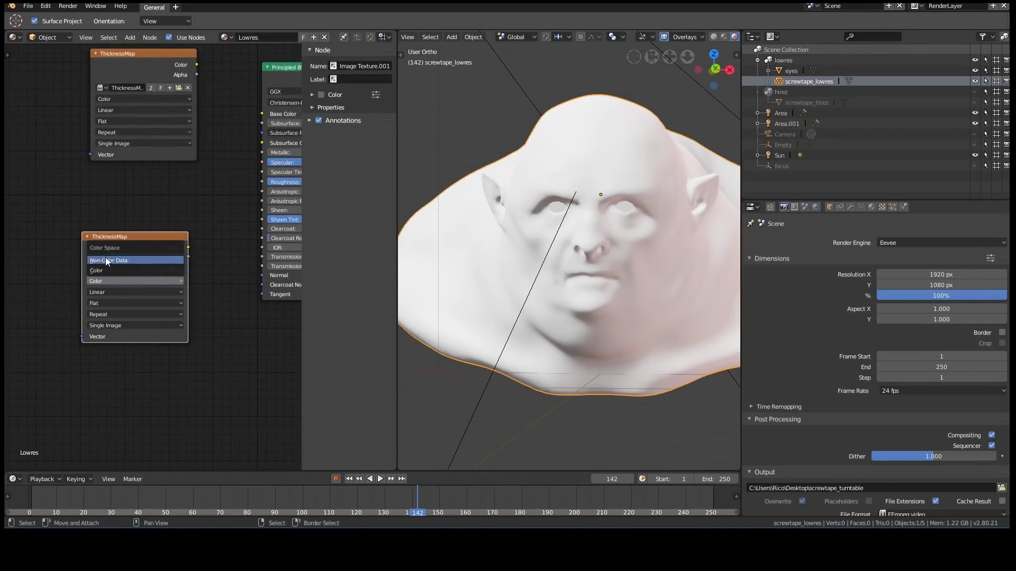
left_click(106, 260)
left_click(95, 272)
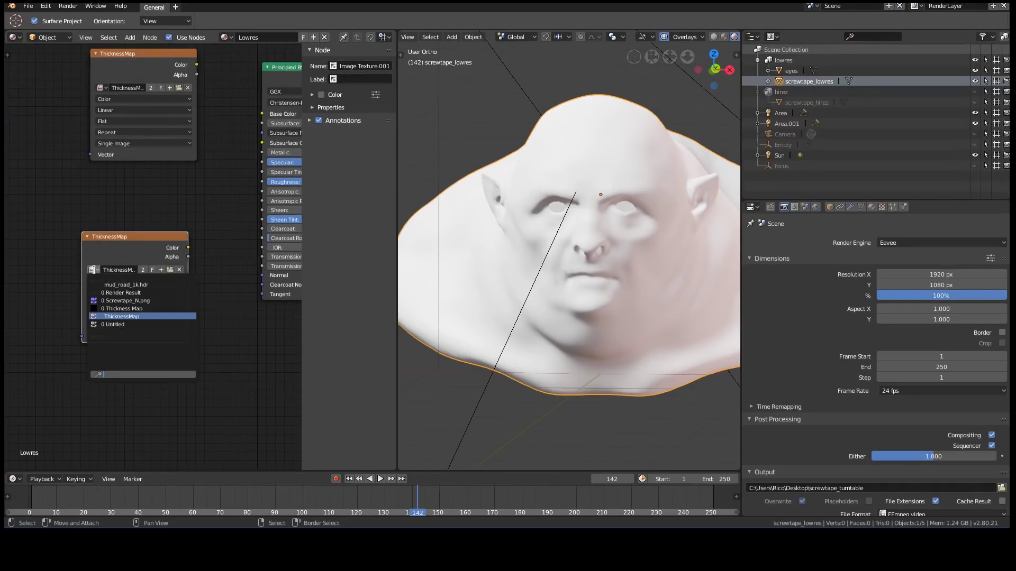
left_click(135, 299)
left_click_drag(173, 245, 96, 239)
- Add a Normal Map node linking Screwtape_N's colour into the BSDF Normal input
key("shift+a")
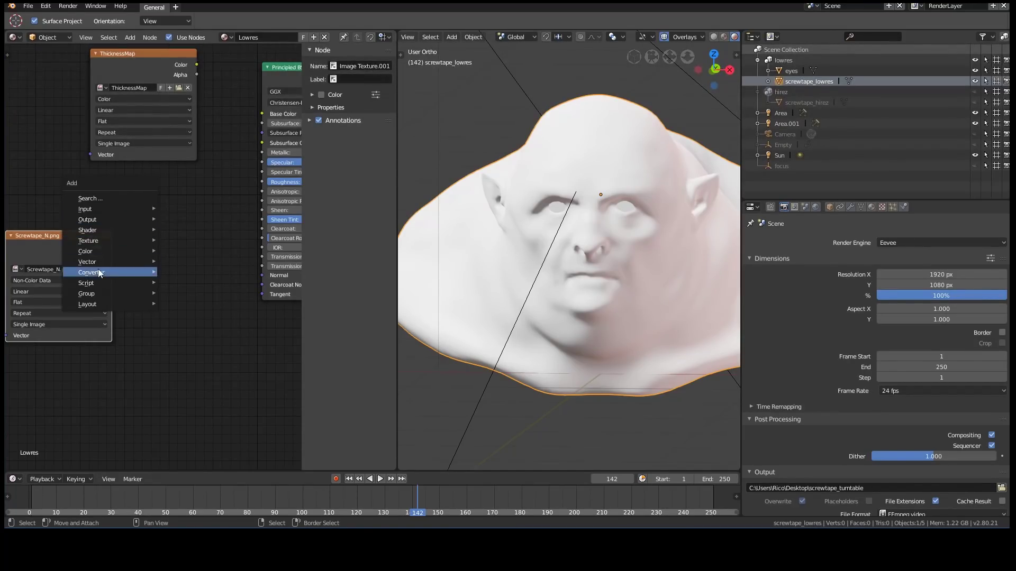
mouse_move(109, 209)
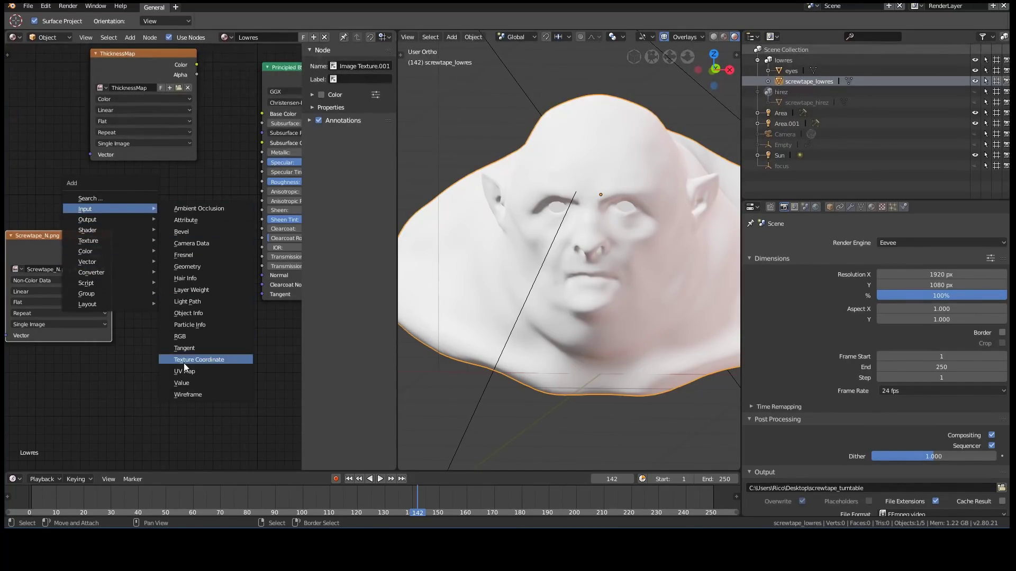
mouse_move(87, 263)
left_click(193, 310)
left_click(193, 310)
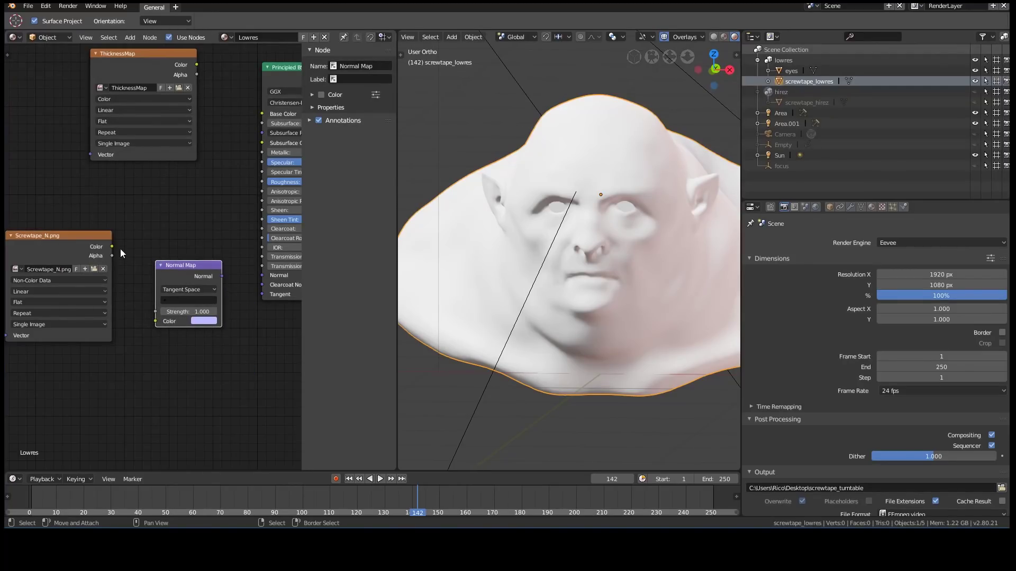
left_click_drag(112, 247, 152, 321)
left_click_drag(223, 276, 263, 286)
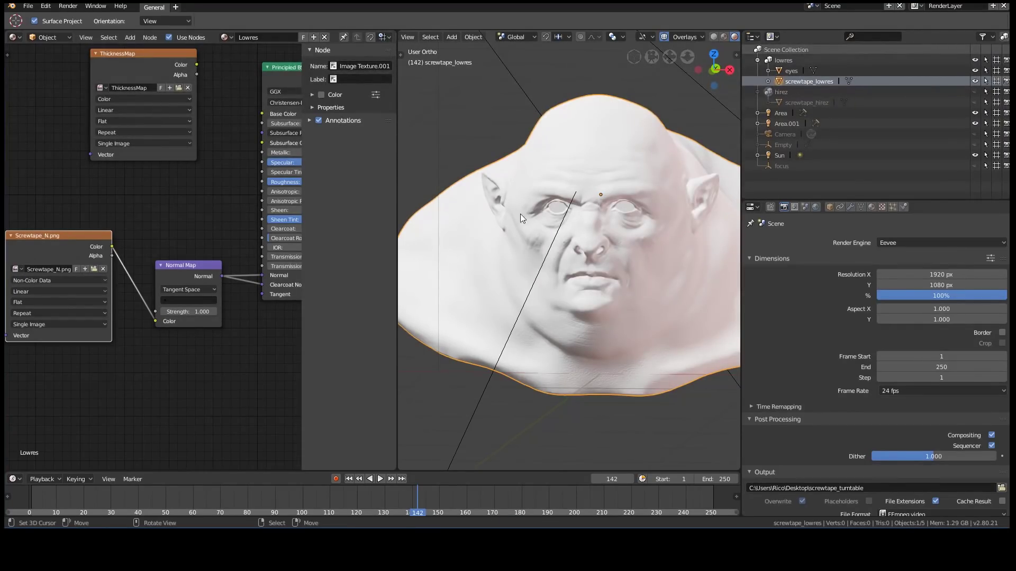
- Tint the Principled BSDF base colour beige and raise the Subsurface amount
middle_click_drag(520, 213, 614, 239)
middle_click_drag(302, 167, 196, 220)
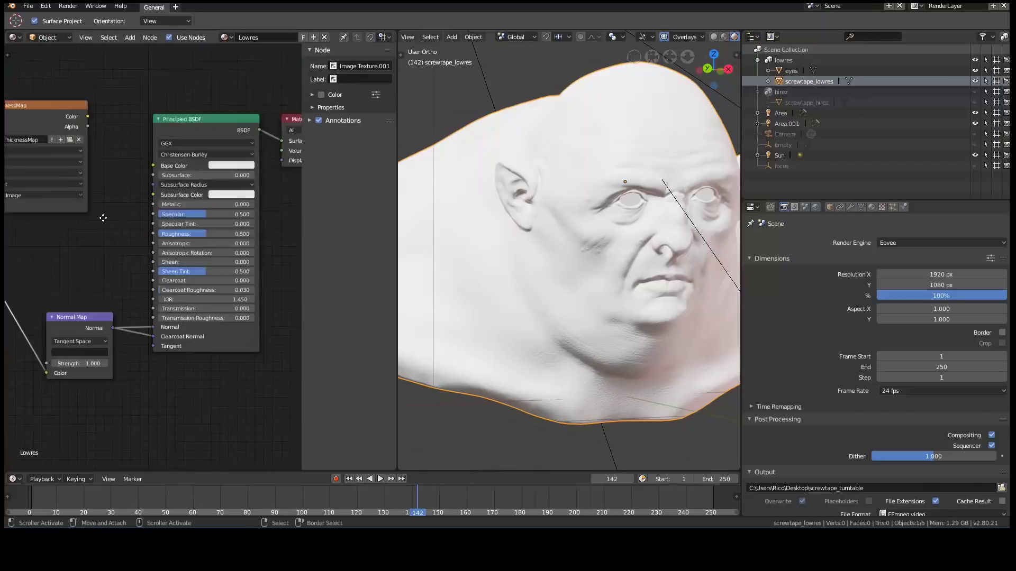
scroll(236, 152, "up", 1)
left_click(242, 143)
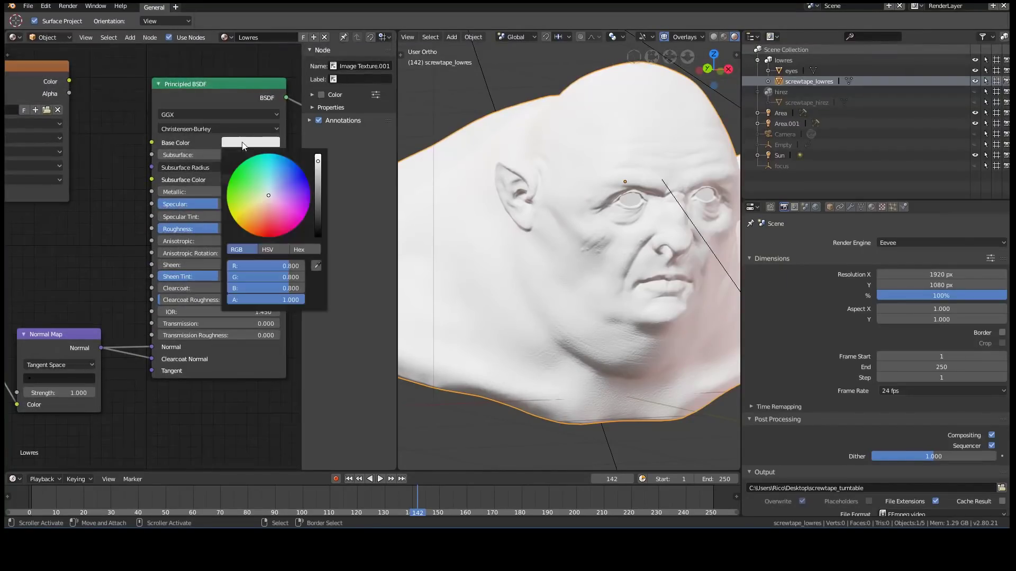
left_click(319, 181)
left_click_drag(254, 202, 262, 204)
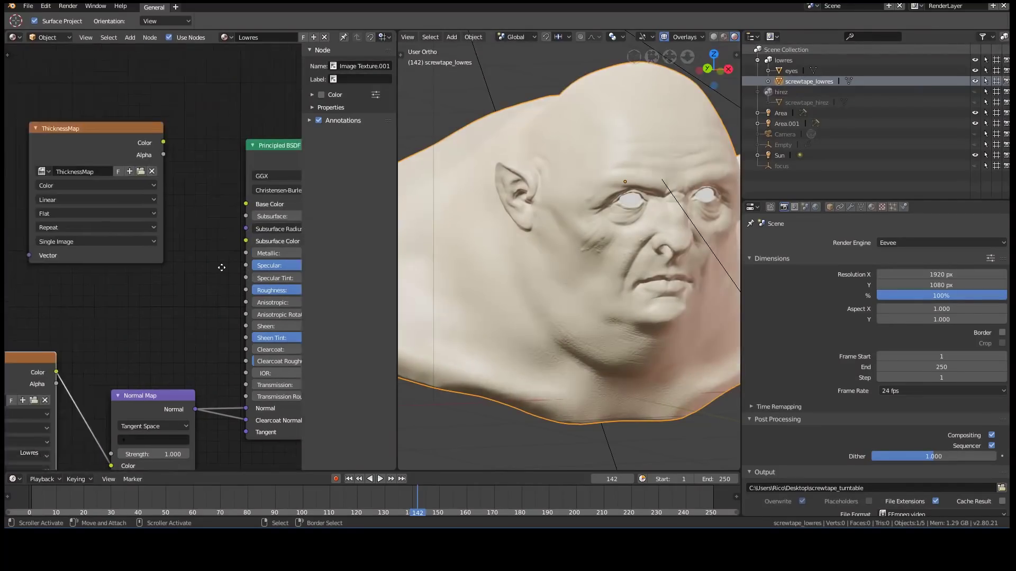
middle_click_drag(203, 153, 206, 211)
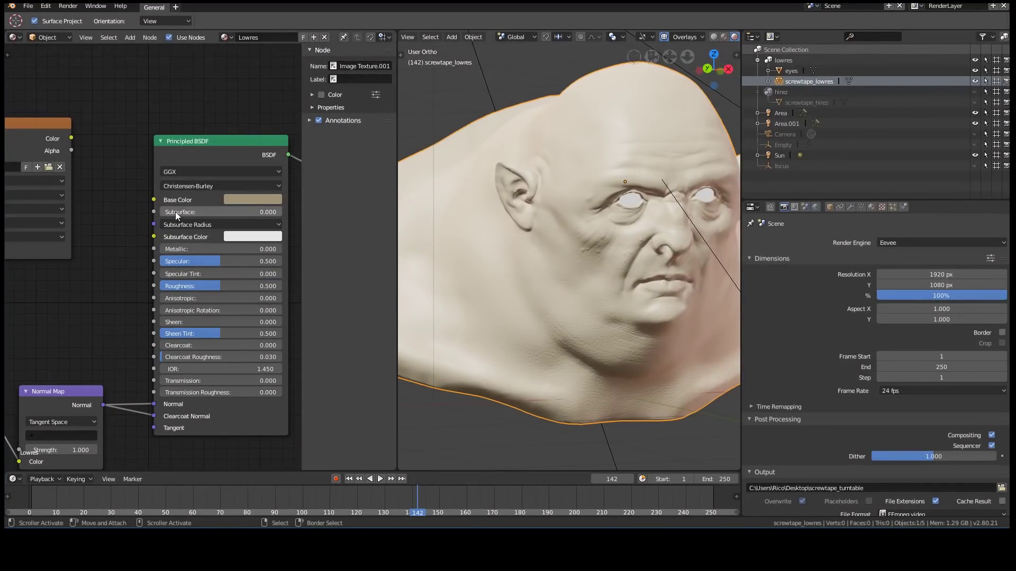
left_click_drag(186, 211, 207, 210)
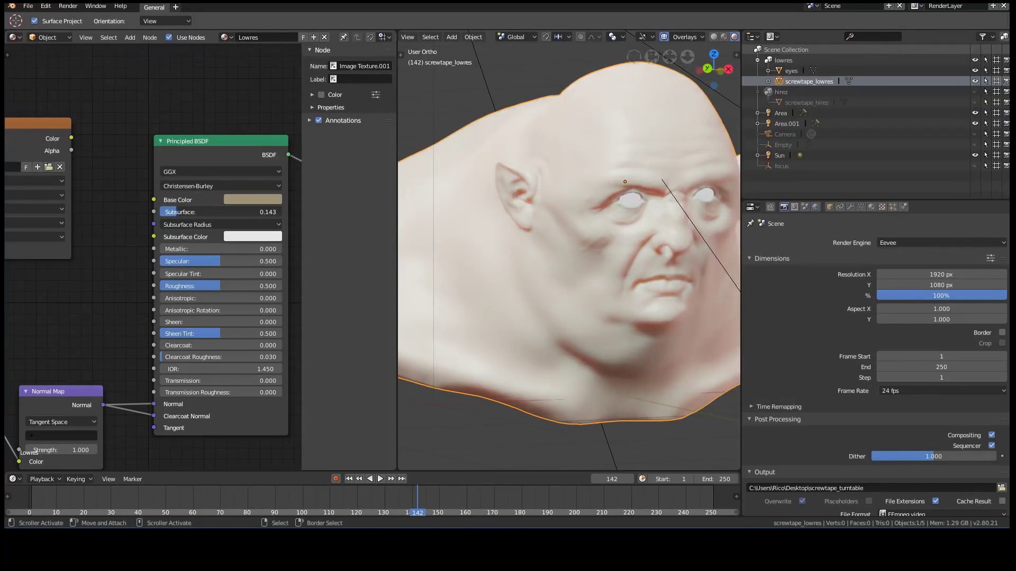
scroll(835, 372, "down", 10)
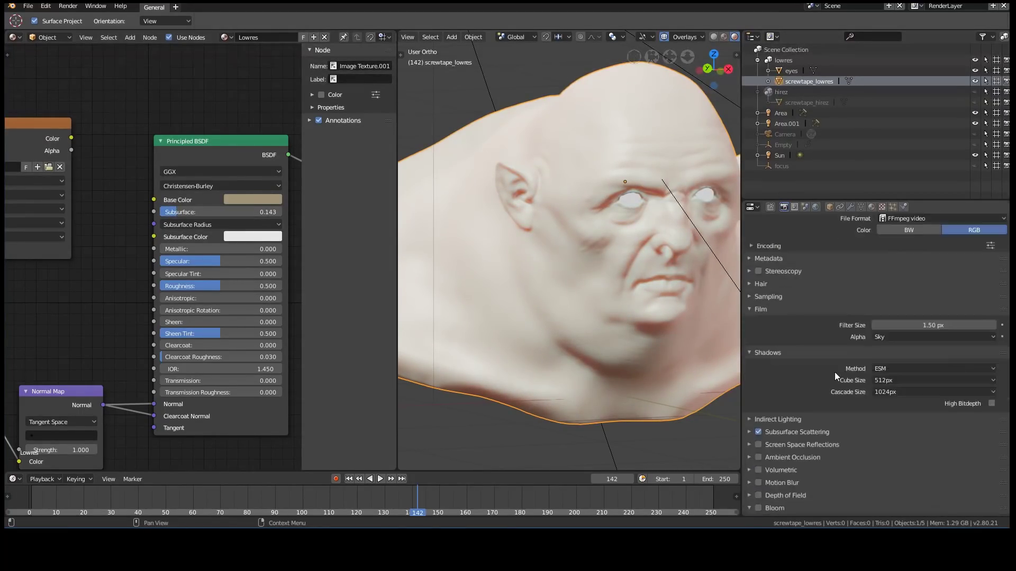
scroll(834, 372, "down", 3)
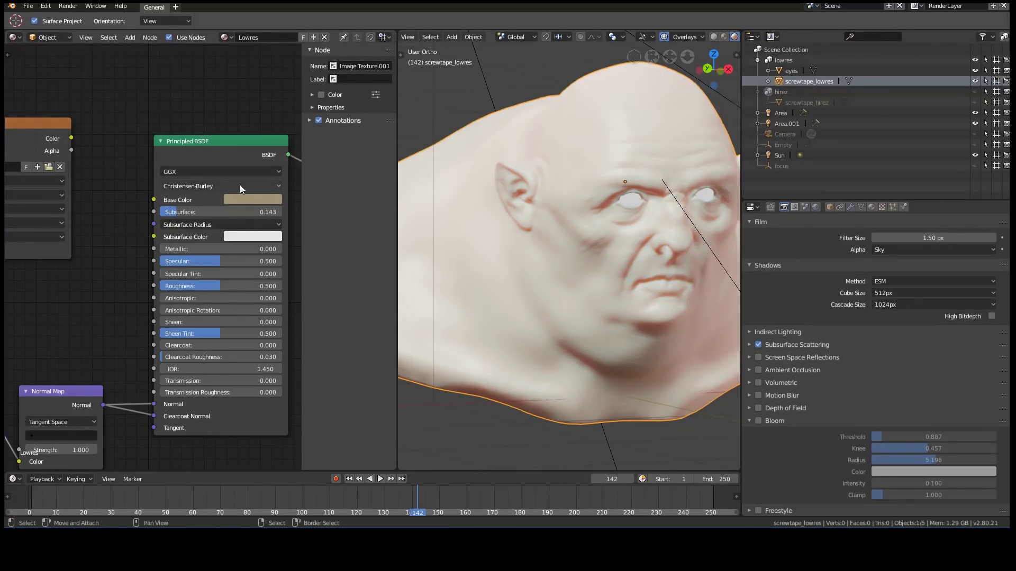
- Set the Subsurface Method to Random Walk
left_click(203, 185)
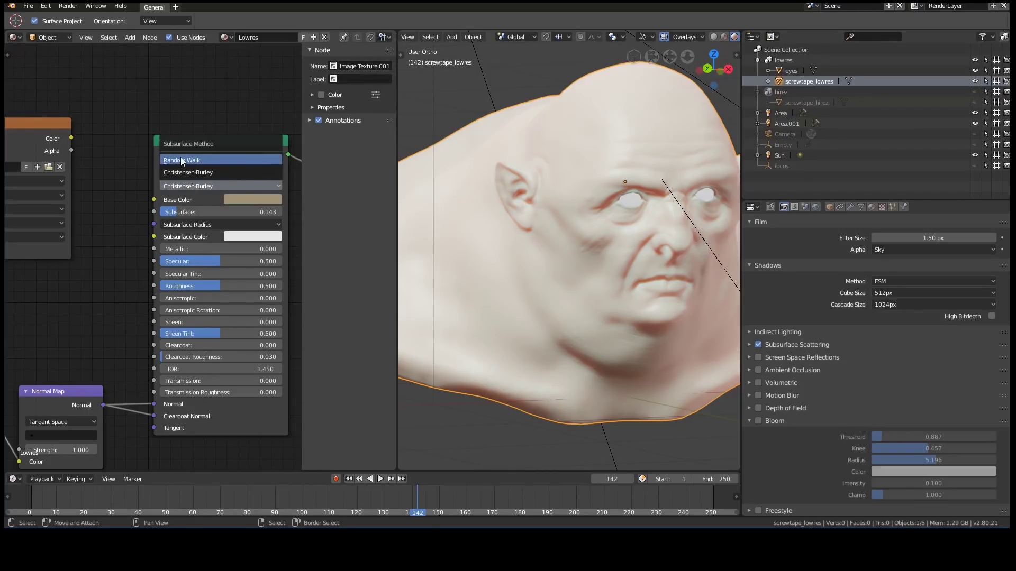
left_click(182, 161)
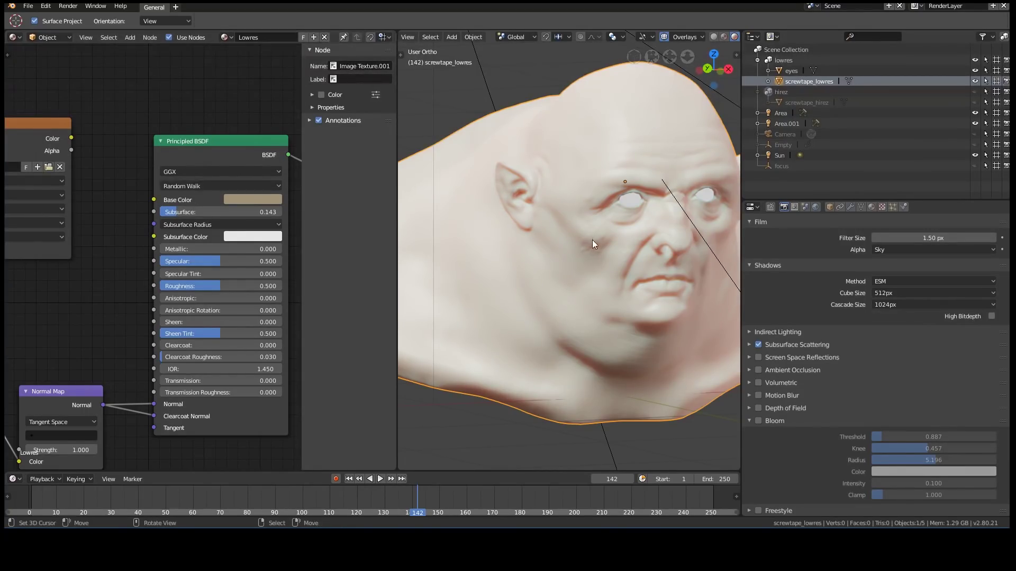
scroll(592, 240, "up", 2)
scroll(647, 271, "up", 2)
scroll(592, 250, "up", 2)
scroll(496, 249, "up", 1)
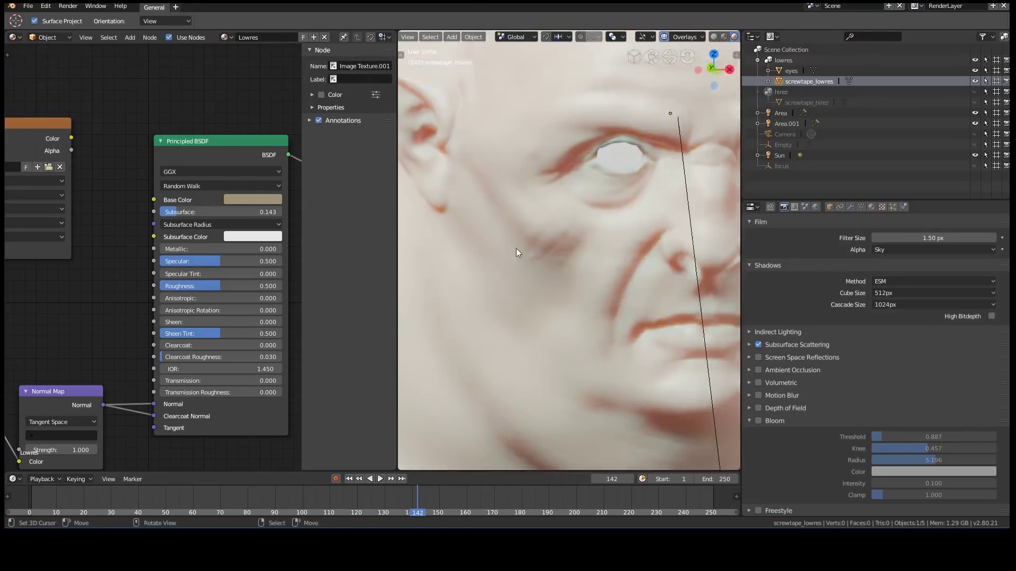
scroll(516, 253, "down", 5)
middle_click_drag(74, 223, 162, 254)
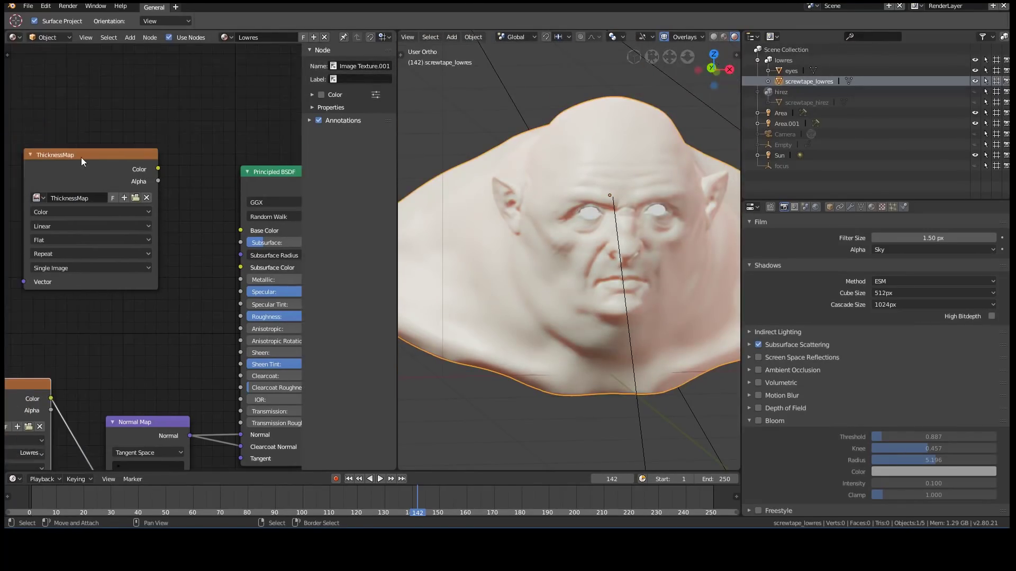
left_click_drag(81, 157, 75, 146)
middle_click_drag(89, 177, 160, 195)
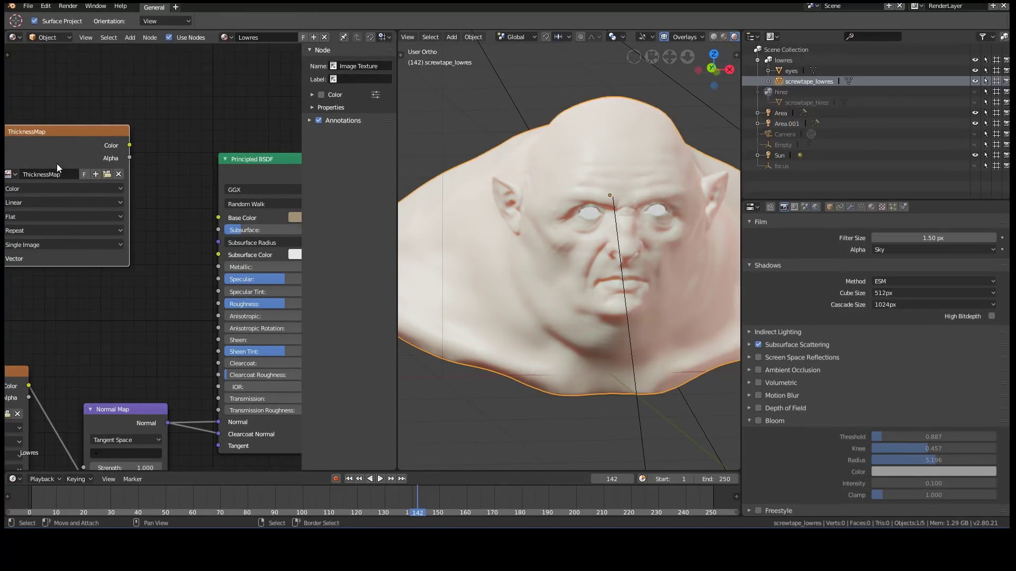
middle_click_drag(56, 164, 77, 164)
middle_click_drag(155, 151, 134, 147)
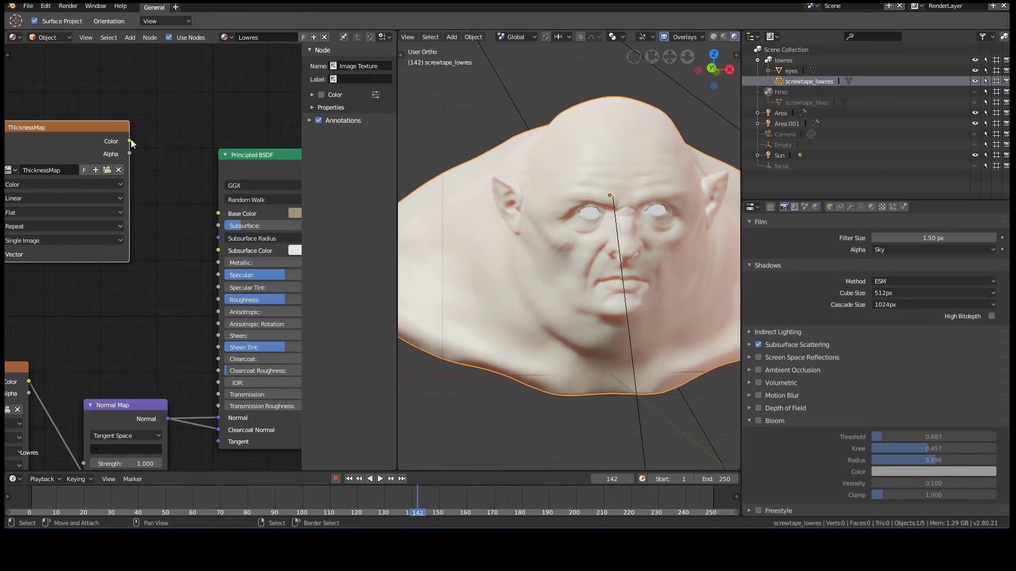
mouse_move(131, 140)
left_mouse_down()
mouse_move(216, 210)
mouse_move(218, 226)
left_mouse_up()
mouse_move(535, 243)
middle_mouse_down()
mouse_move(591, 234)
mouse_move(557, 236)
mouse_move(541, 215)
middle_mouse_up()
scroll(541, 215, "up", 4)
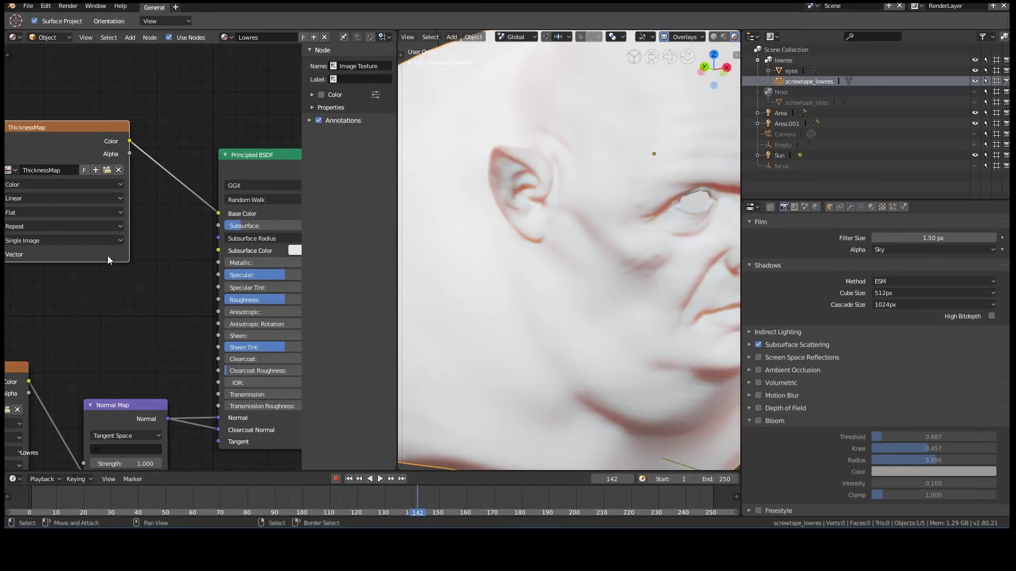
left_click_drag(218, 214, 198, 237)
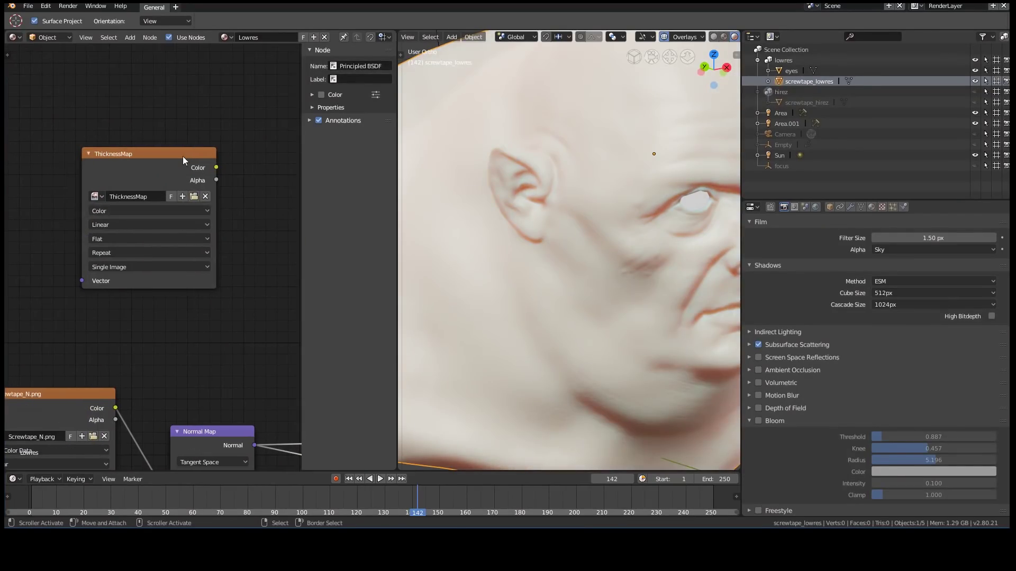
left_click_drag(183, 161, 60, 159)
middle_click_drag(150, 252, 110, 212)
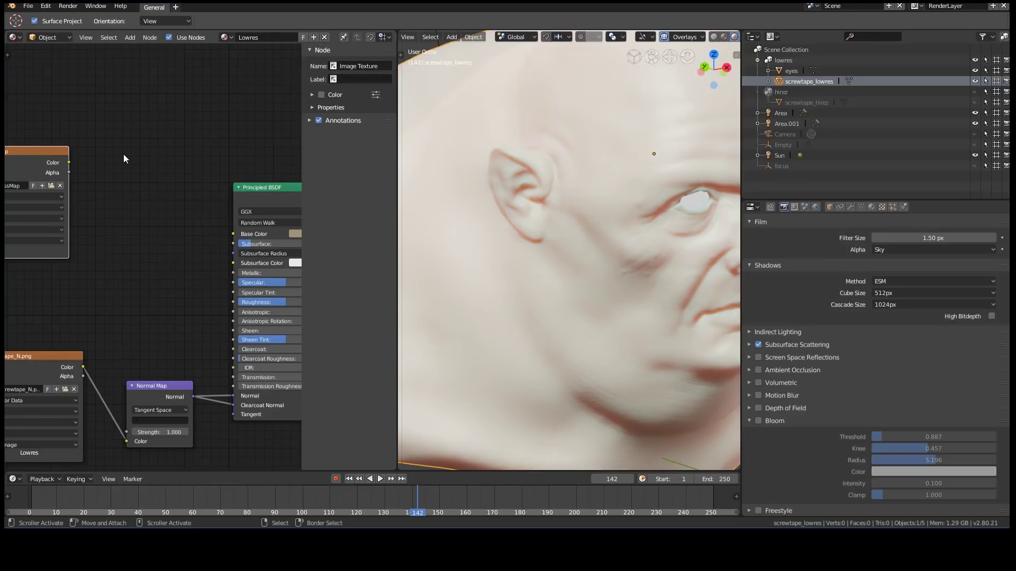
- Add an RGB node holding the copied beige colour and link it to Base Color
key("shift+a")
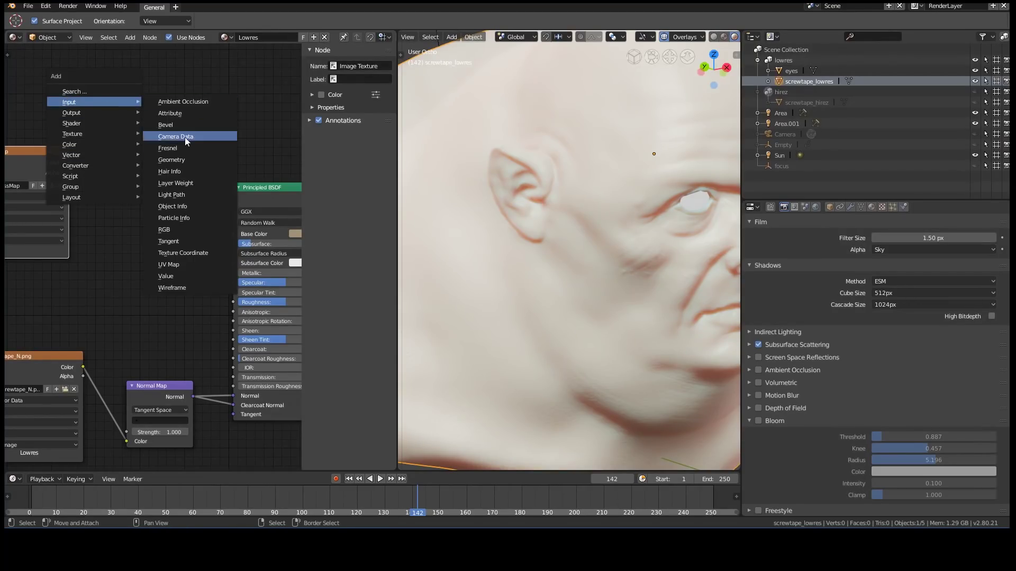
left_click(176, 230)
left_click_drag(173, 247, 226, 237)
middle_click_drag(226, 237, 172, 219)
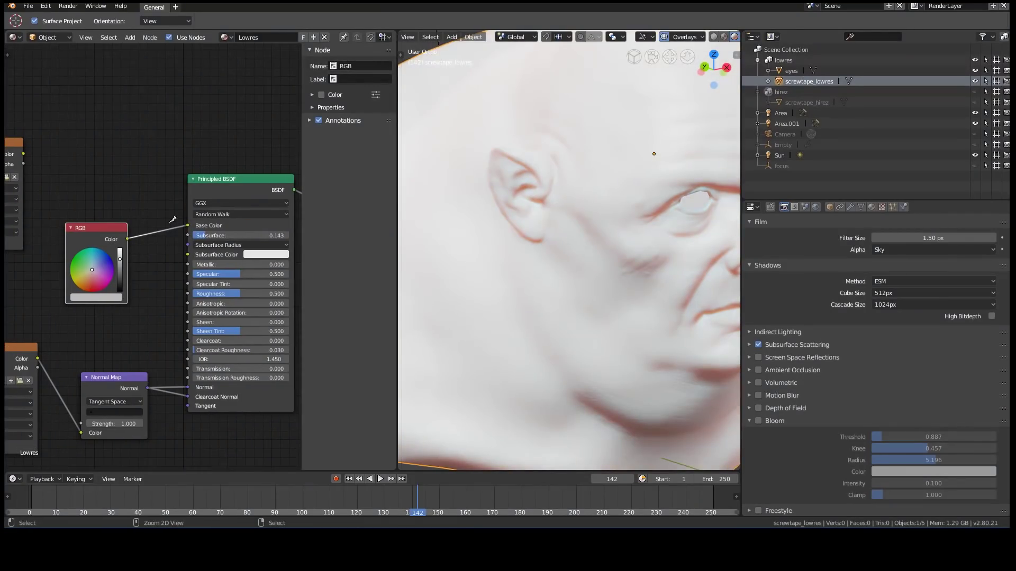
key("ctrl+z")
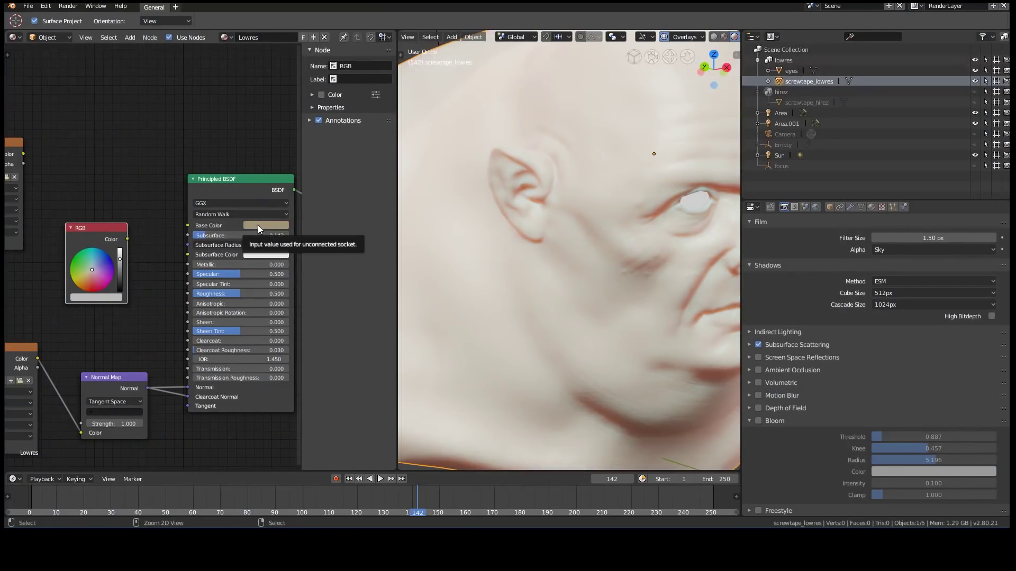
key("ctrl+c")
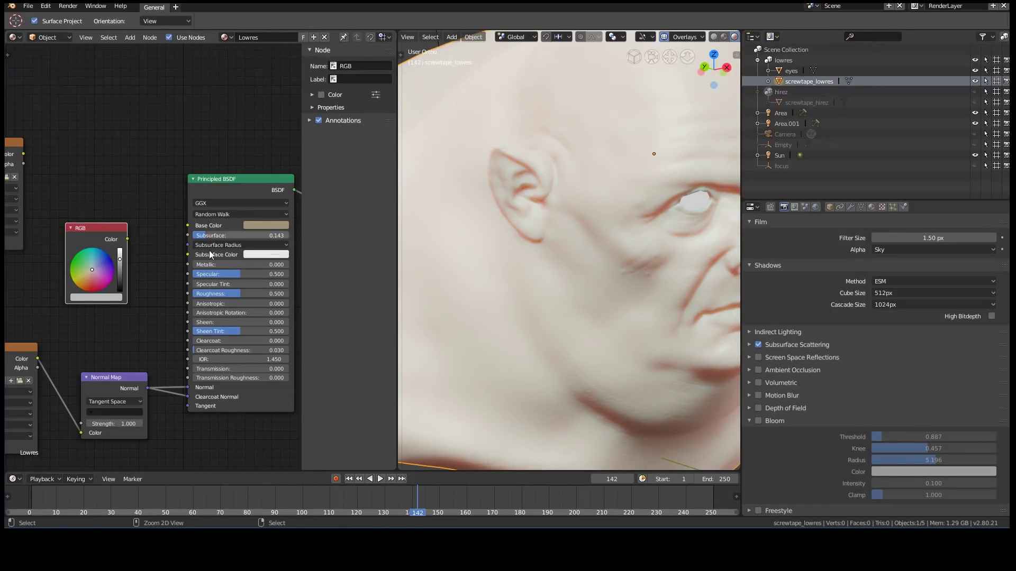
key("ctrl+v")
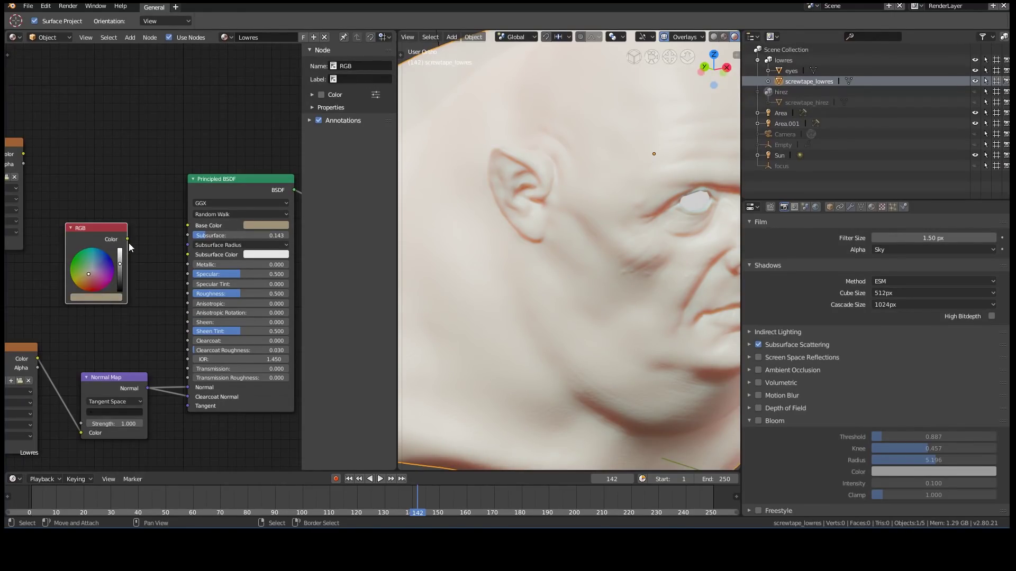
left_click_drag(127, 239, 189, 226)
middle_click_drag(99, 225, 139, 171)
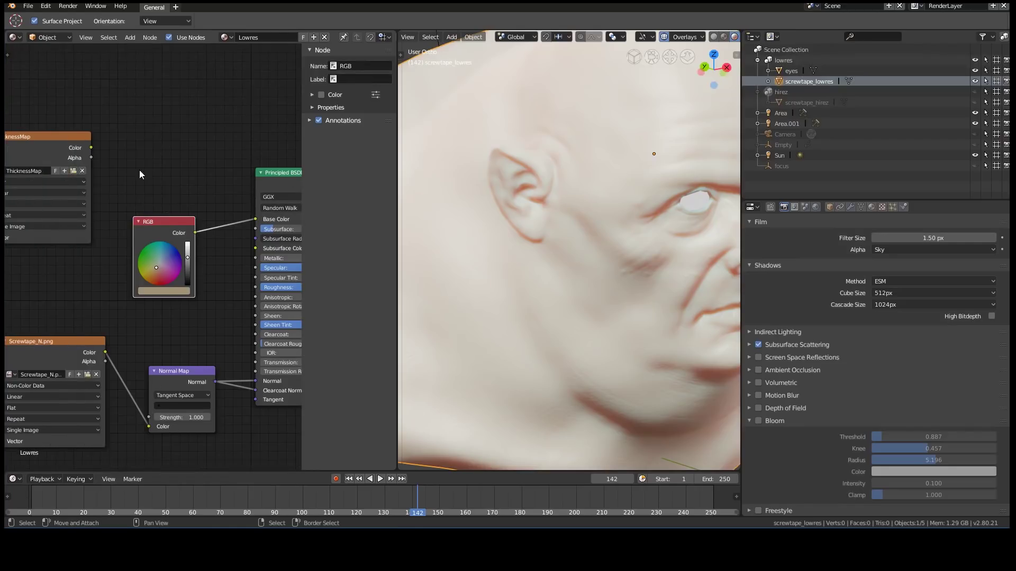
- Insert a MixRGB node on that link with Color2 set to a strong red
key("shift+a")
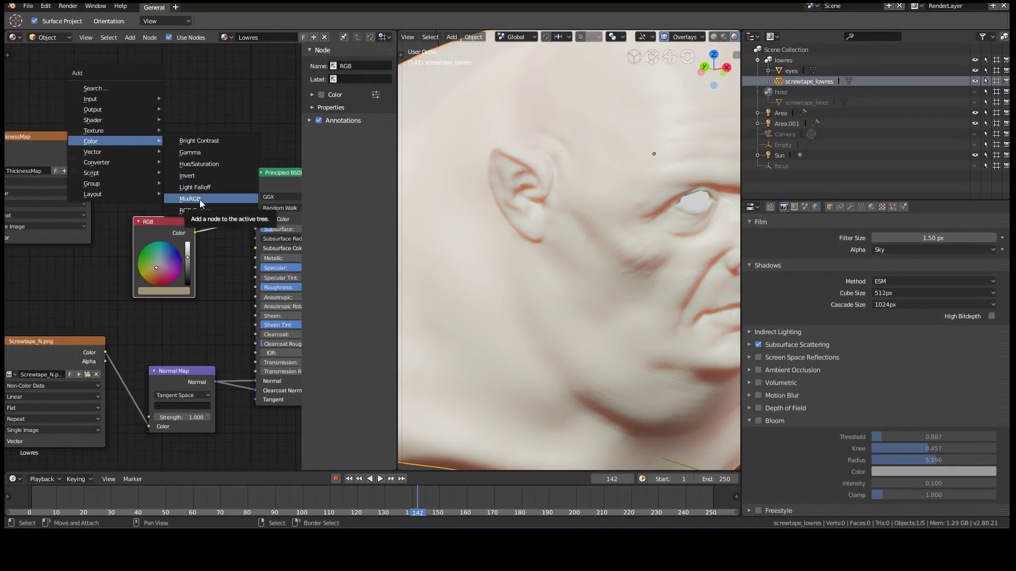
left_click(195, 199)
left_click(230, 201)
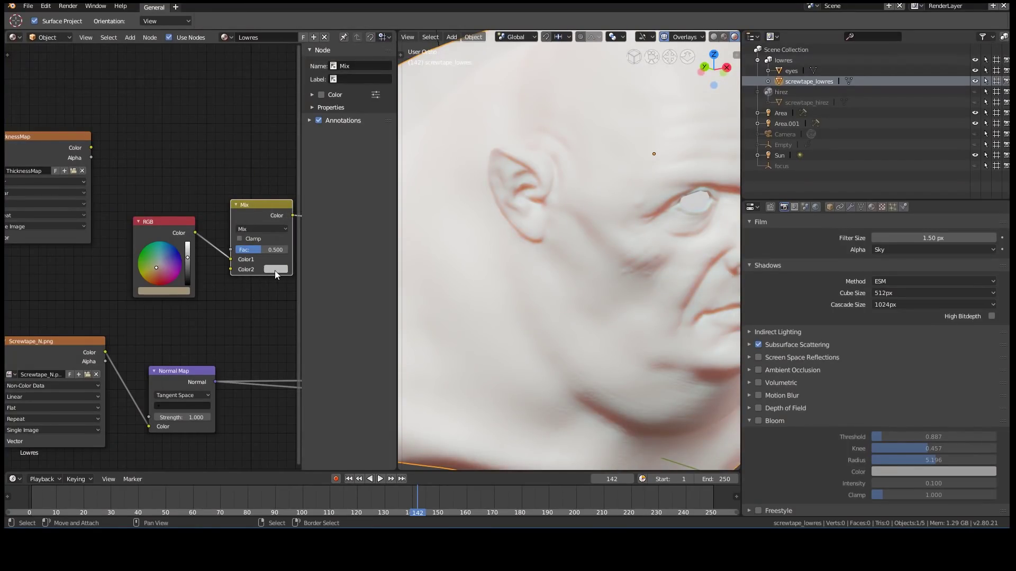
middle_click_drag(274, 271, 153, 272)
left_click(153, 271)
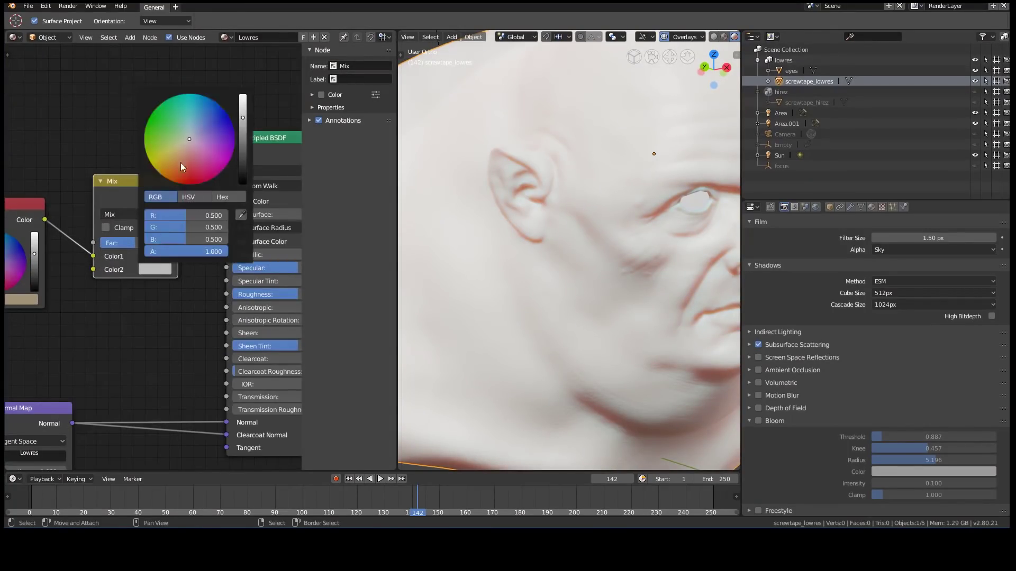
left_click_drag(181, 165, 186, 170)
scroll(85, 177, "down", 3)
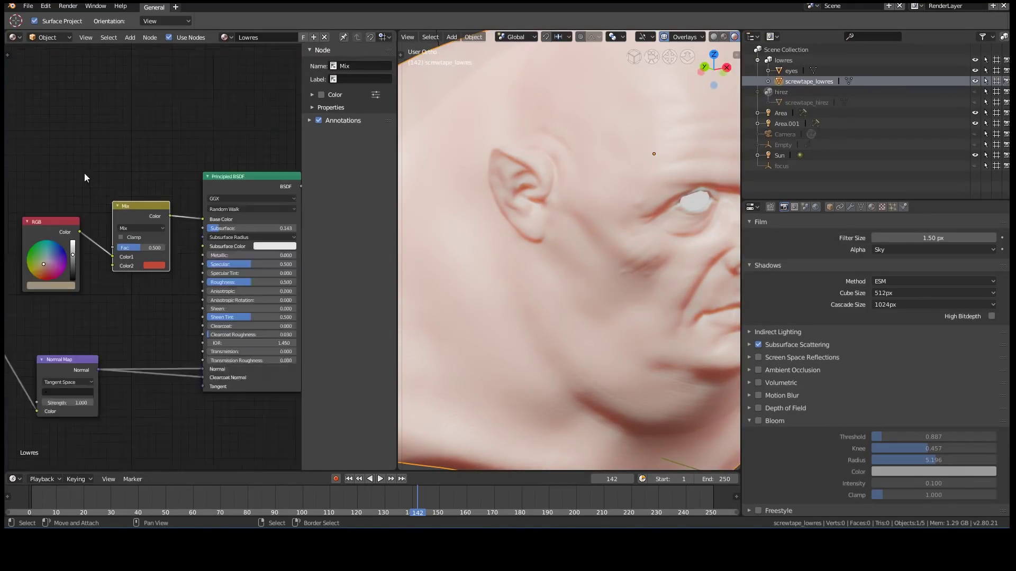
middle_click_drag(86, 176, 162, 191)
- Connect the ThicknessMap colour output to the Mix node's factor input
left_click(63, 157)
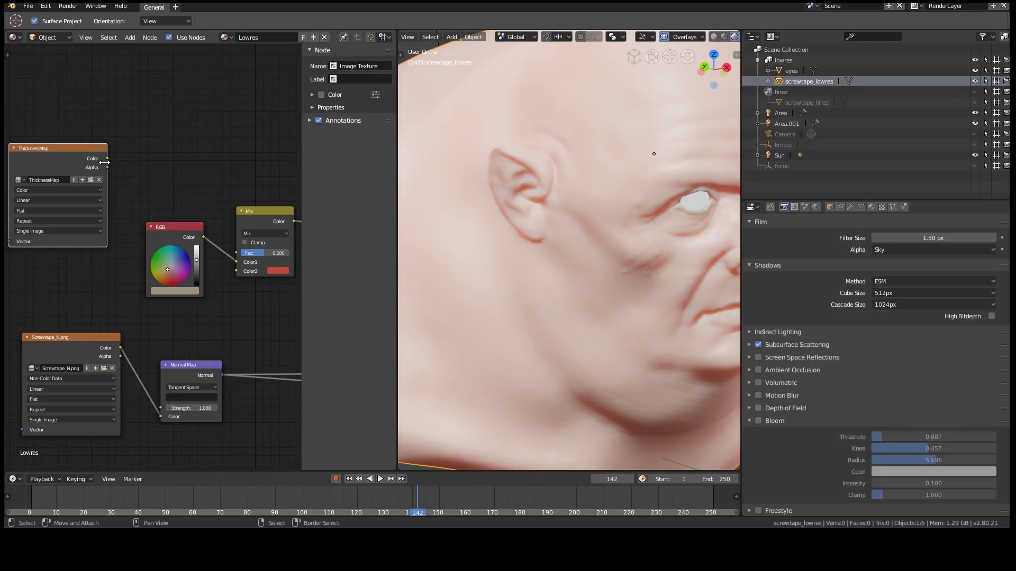
left_click_drag(107, 158, 236, 254)
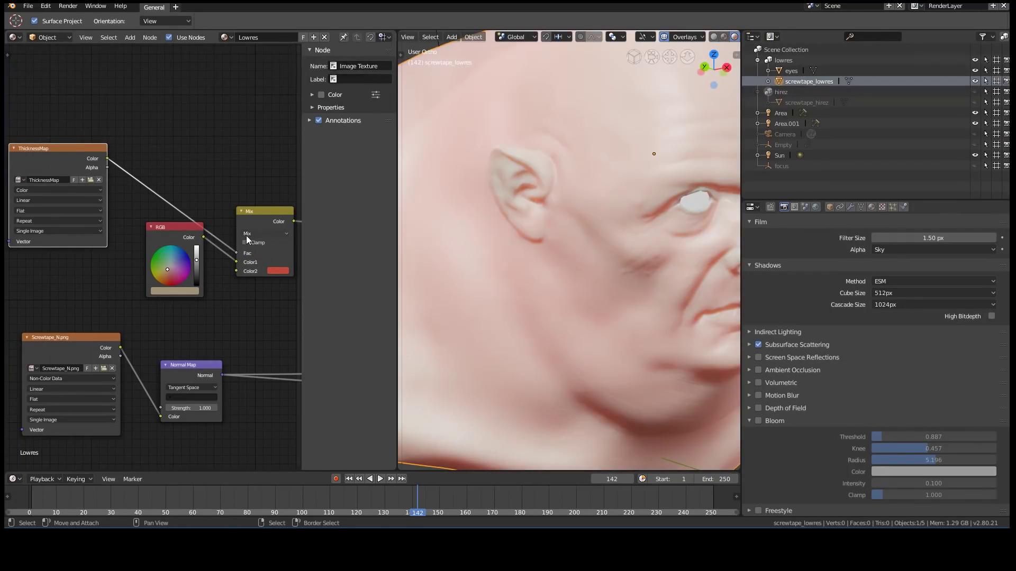
middle_click_drag(196, 231, 186, 239)
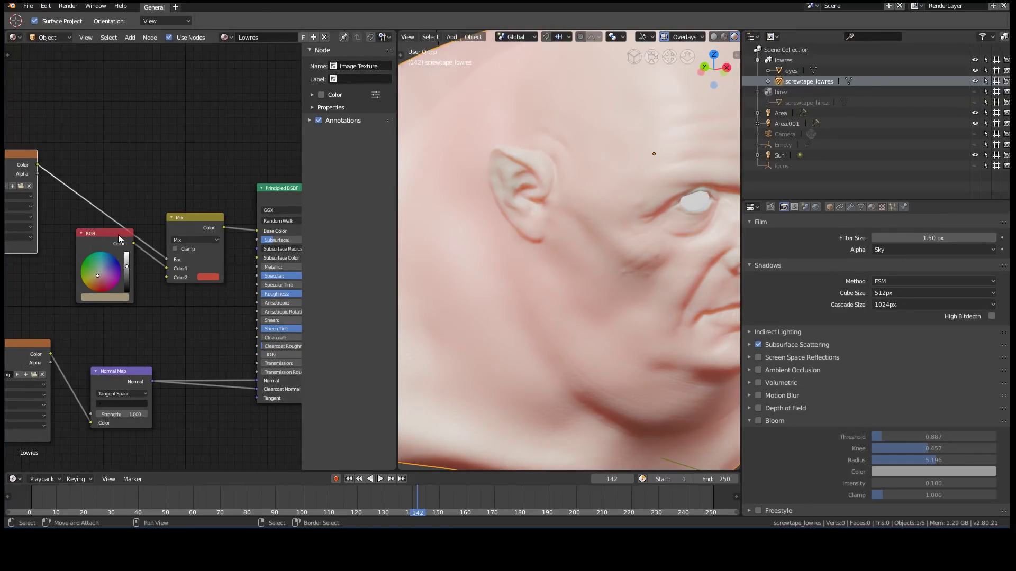
- Insert an Invert node on the thickness-to-factor link so thin areas get the red tint
key("shift+a")
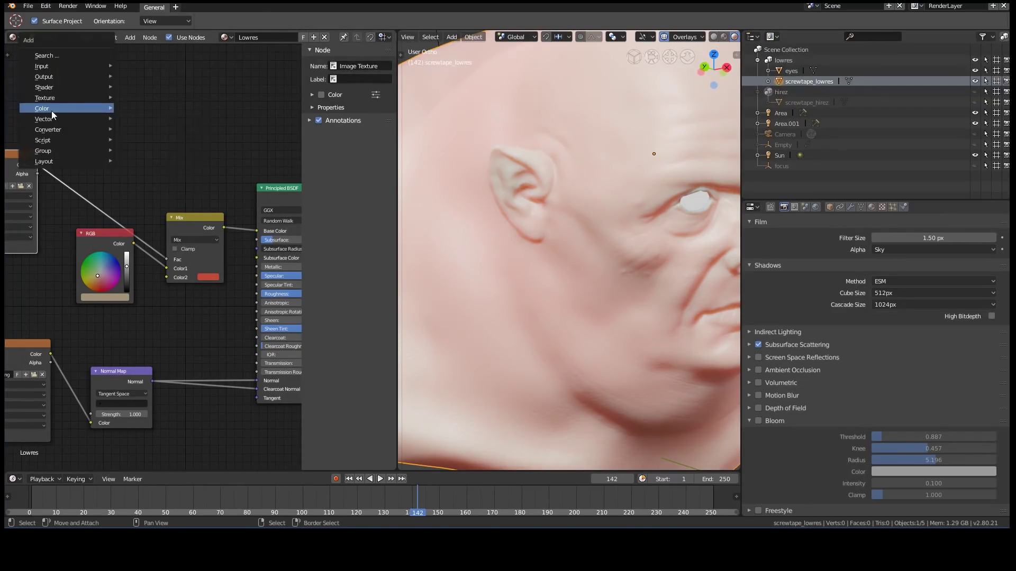
left_click(148, 141)
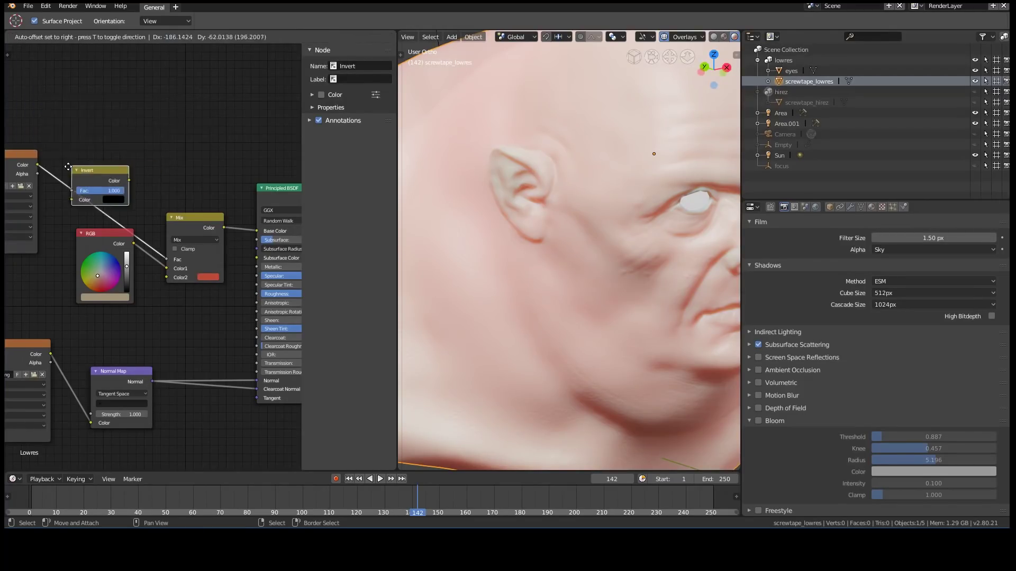
left_click(133, 189)
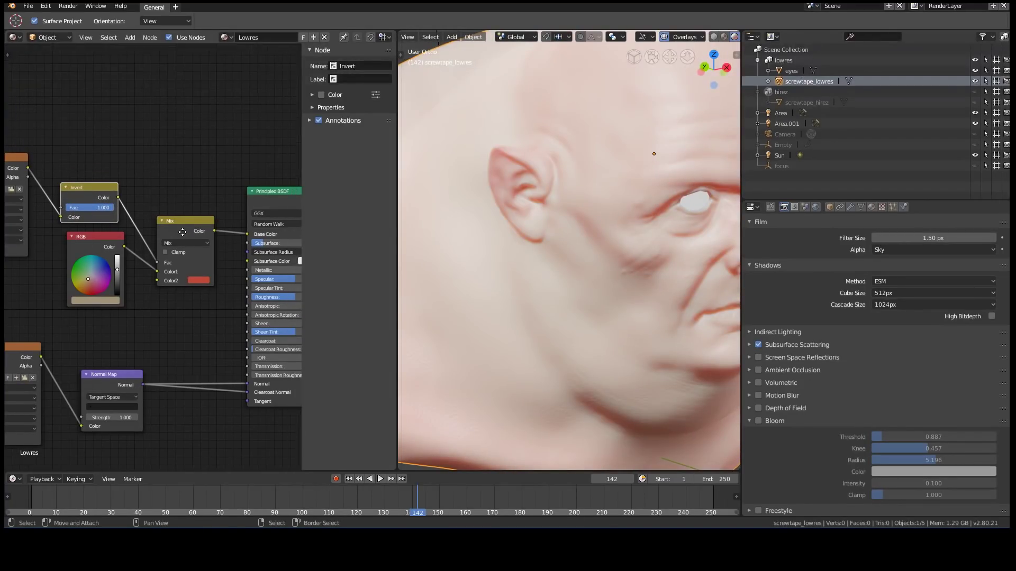
middle_click_drag(75, 201, 168, 211)
scroll(566, 239, "down", 3)
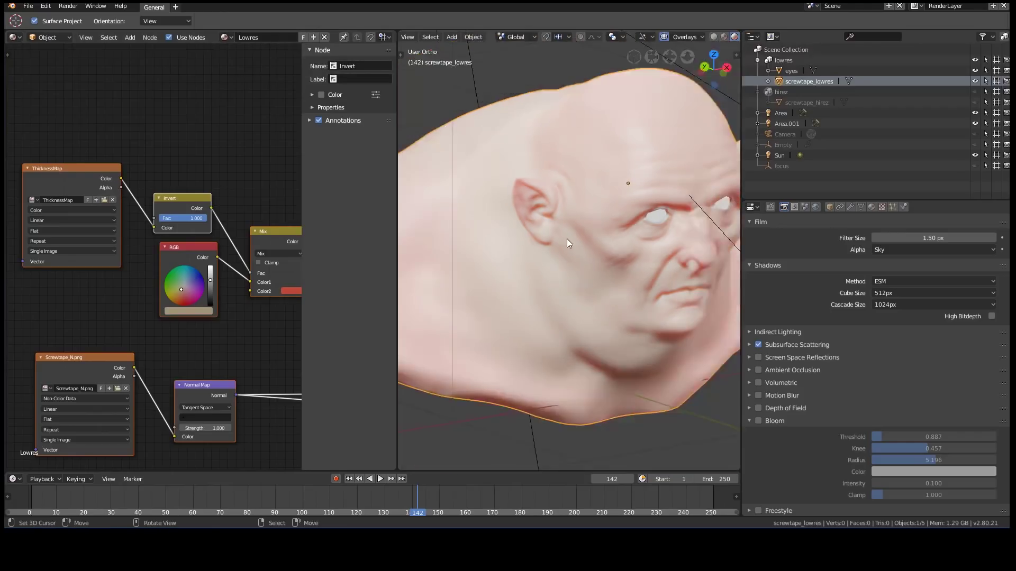
mouse_move(567, 239)
middle_mouse_down()
mouse_move(531, 231)
mouse_move(611, 255)
middle_mouse_up()
middle_click_drag(286, 262, 93, 241)
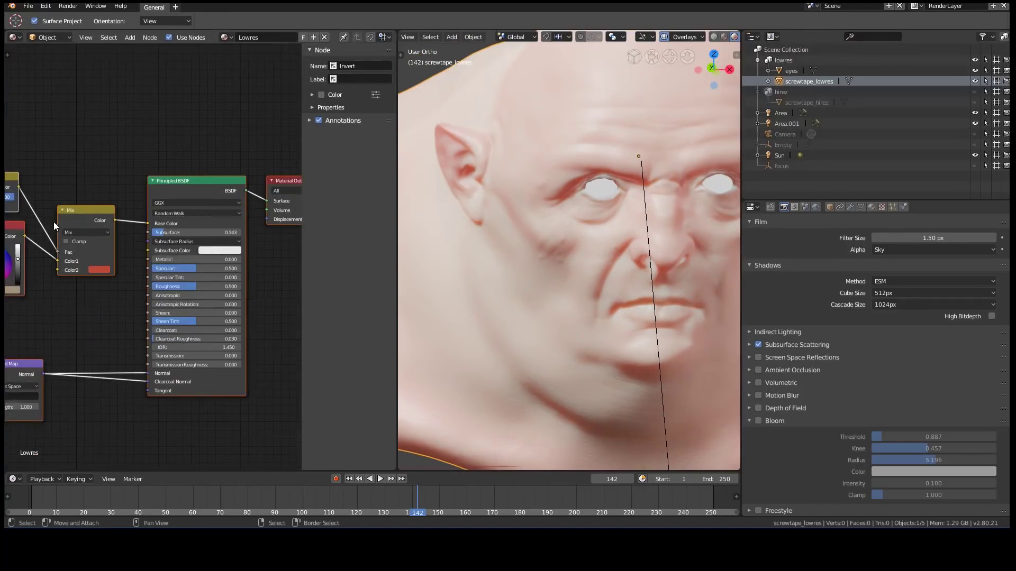
- Inspect the ears and face, then raise the Principled BSDF Subsurface to about 0.1
left_click(208, 232)
type("0")
key("Return")
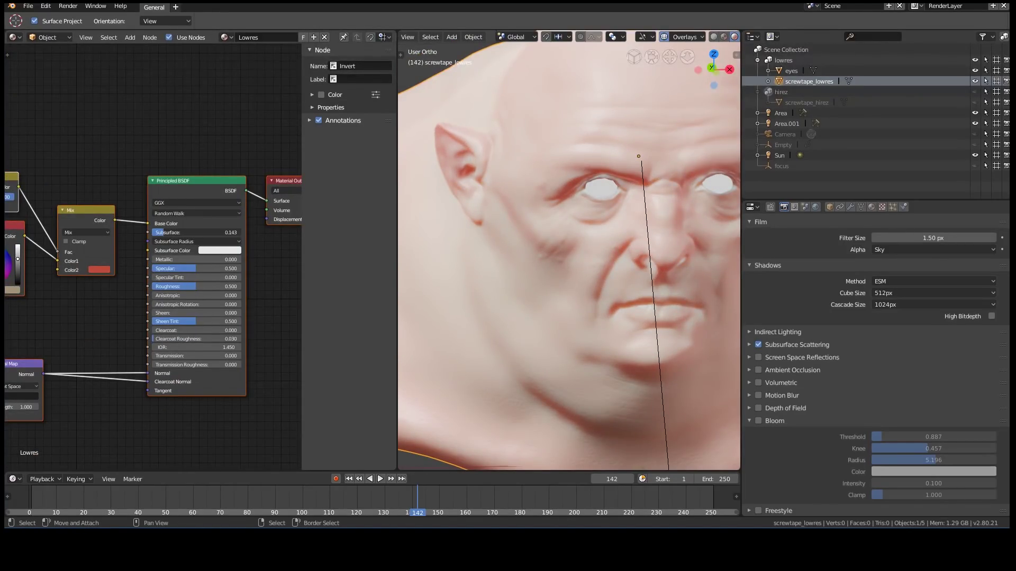
scroll(457, 279, "up", 3)
mouse_move(439, 256)
middle_mouse_down()
mouse_move(487, 250)
mouse_move(504, 145)
middle_mouse_up()
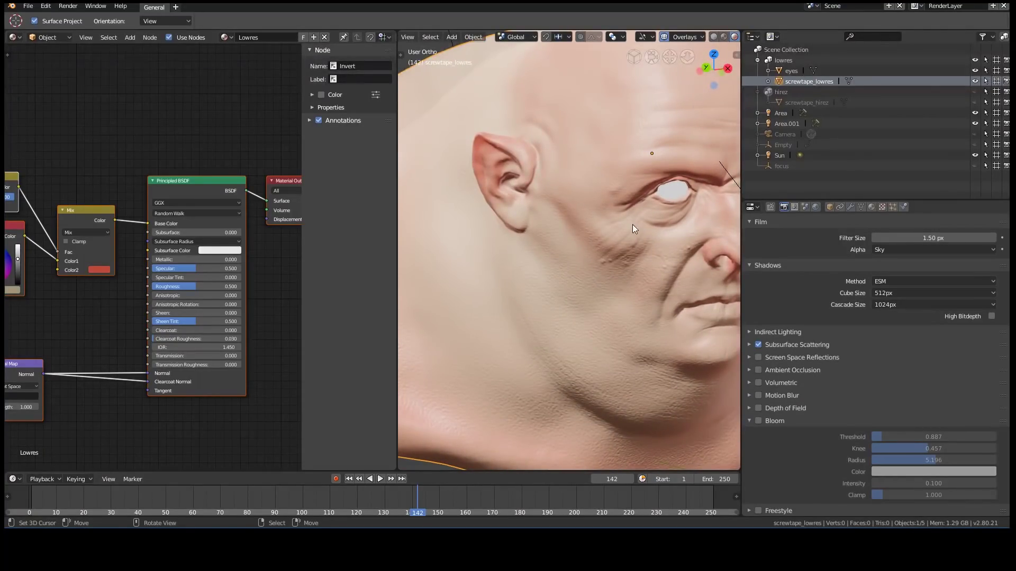
middle_click_drag(632, 224, 636, 209)
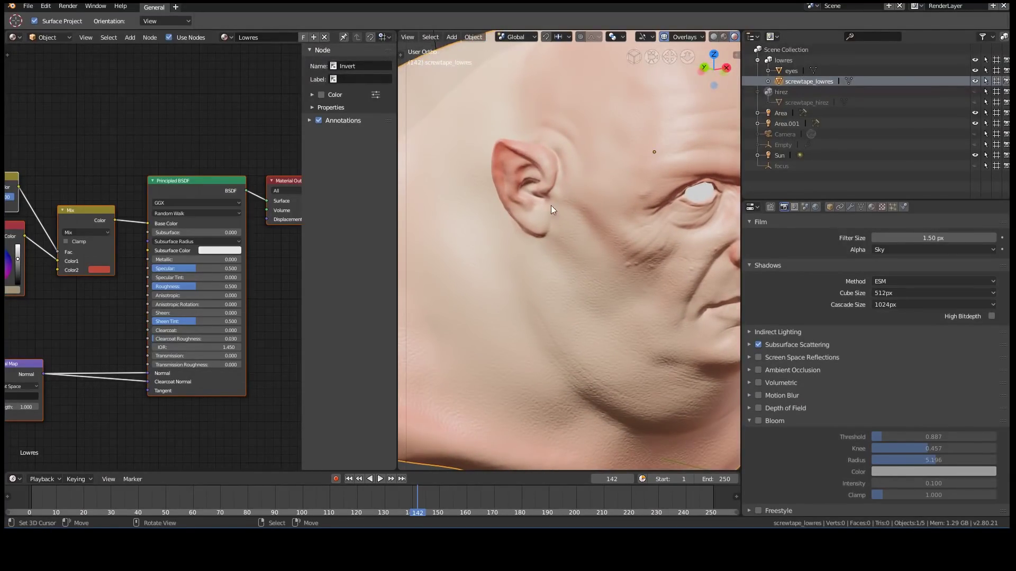
middle_click_drag(551, 206, 516, 218)
mouse_move(652, 245)
middle_mouse_down()
mouse_move(592, 244)
mouse_move(634, 254)
mouse_move(582, 238)
middle_mouse_up()
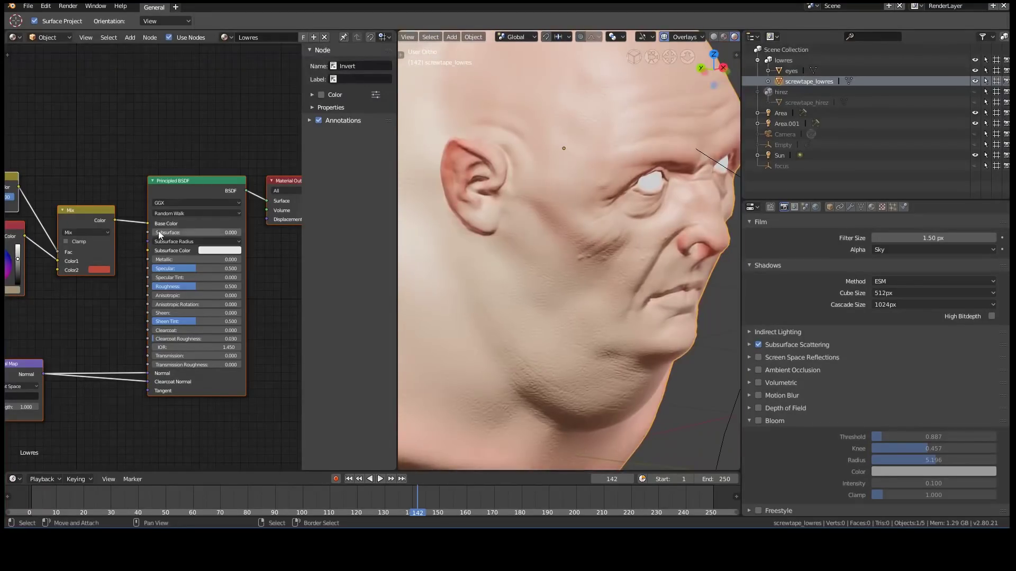
scroll(159, 234, "down", 2)
scroll(161, 232, "up", 3)
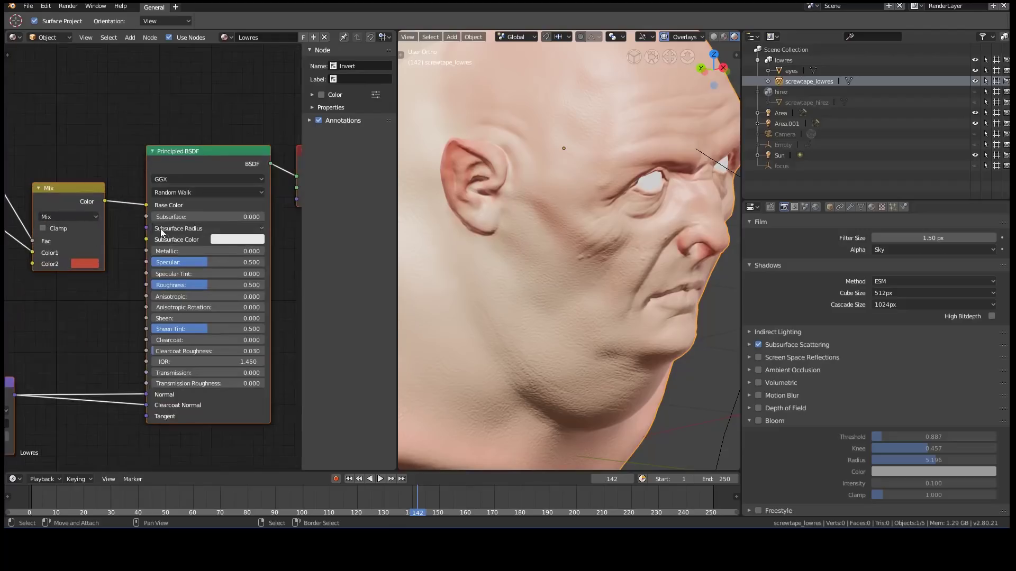
left_click_drag(163, 216, 248, 248)
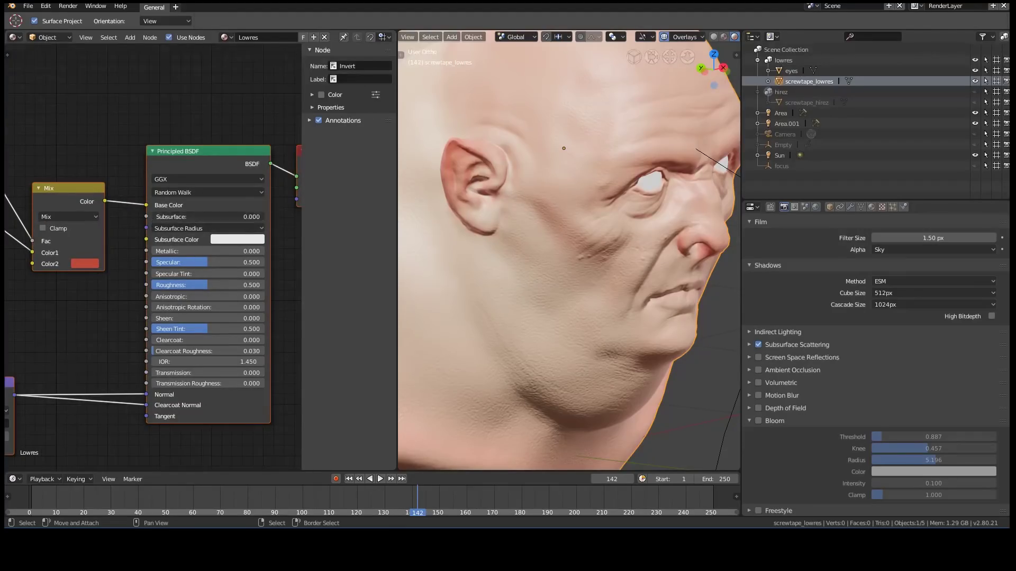
- Set the Subsurface Color to a darkened warm peach
left_click(244, 243)
left_click_drag(256, 136, 247, 137)
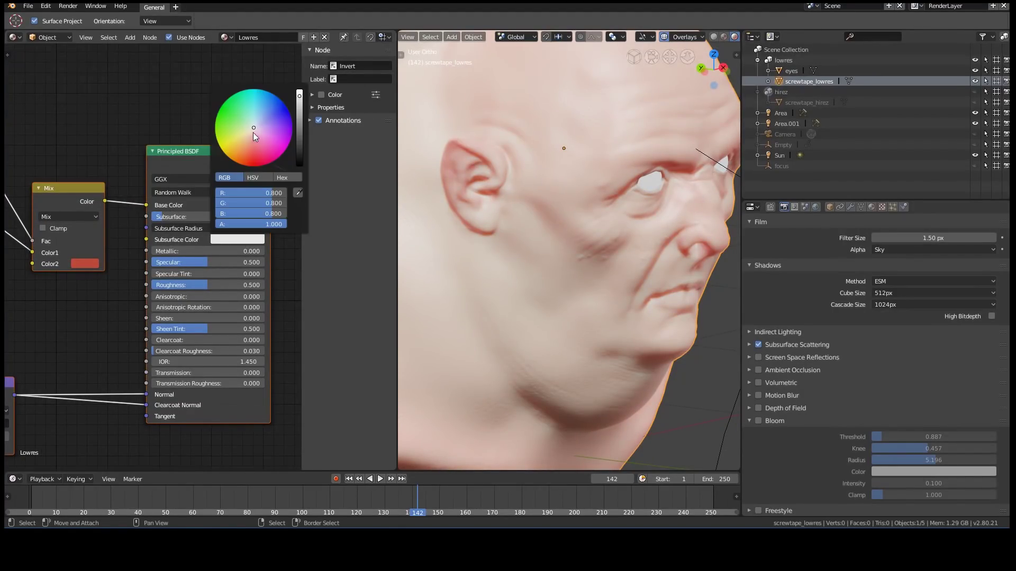
left_click_drag(297, 111, 300, 115)
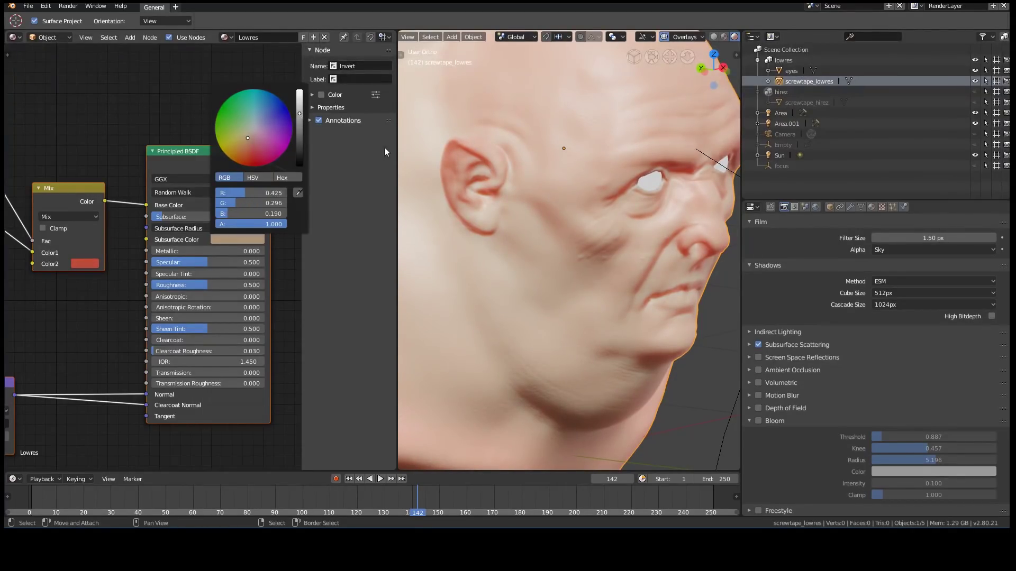
scroll(127, 190, "down", 3)
scroll(169, 212, "up", 5)
- Try orange and blue for the Mix node's second colour, settling on a deep orange-red
left_click(185, 236)
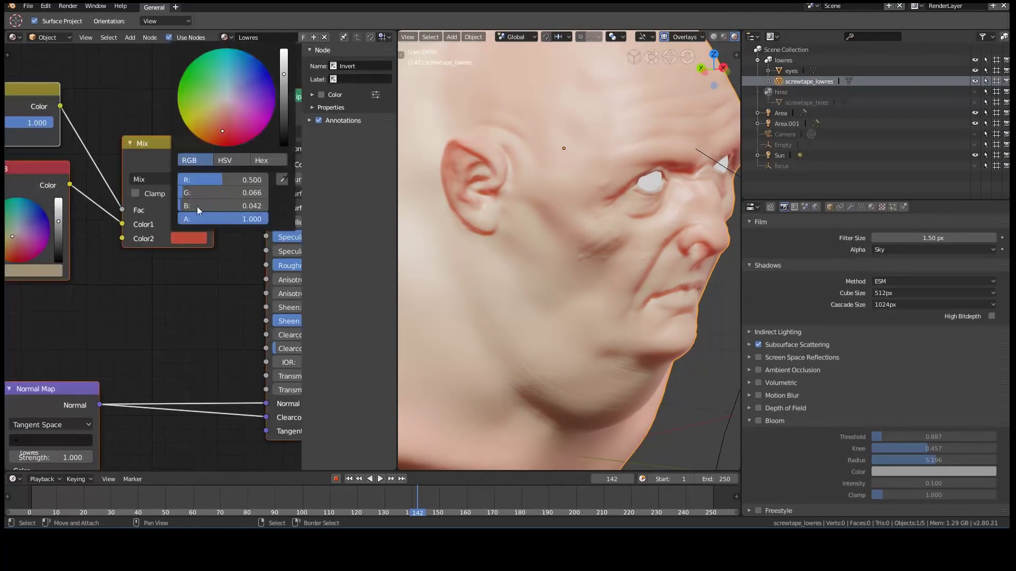
left_click_drag(225, 126, 217, 139)
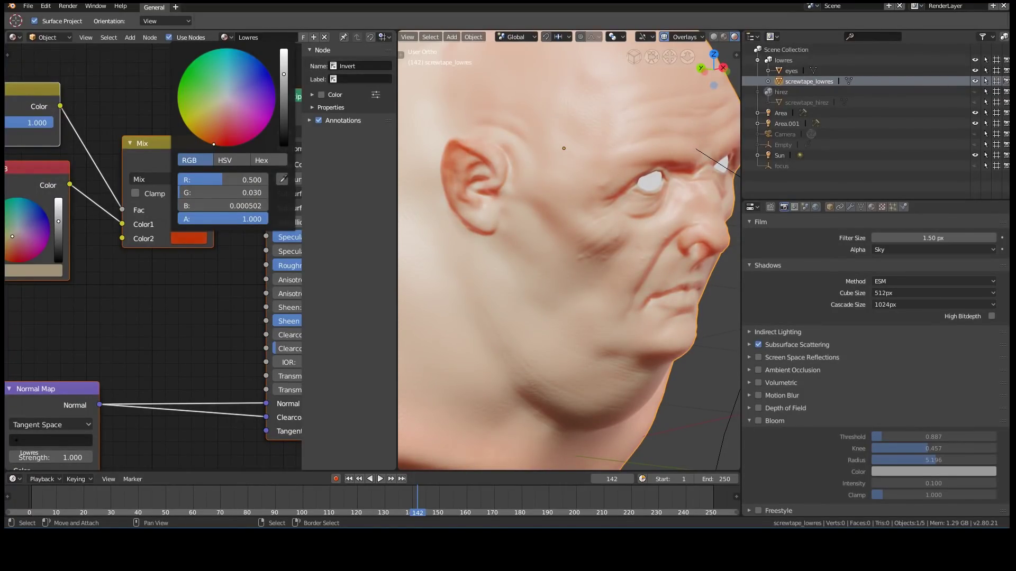
mouse_move(213, 145)
left_mouse_down()
mouse_move(266, 68)
mouse_move(206, 143)
mouse_move(254, 55)
left_mouse_up()
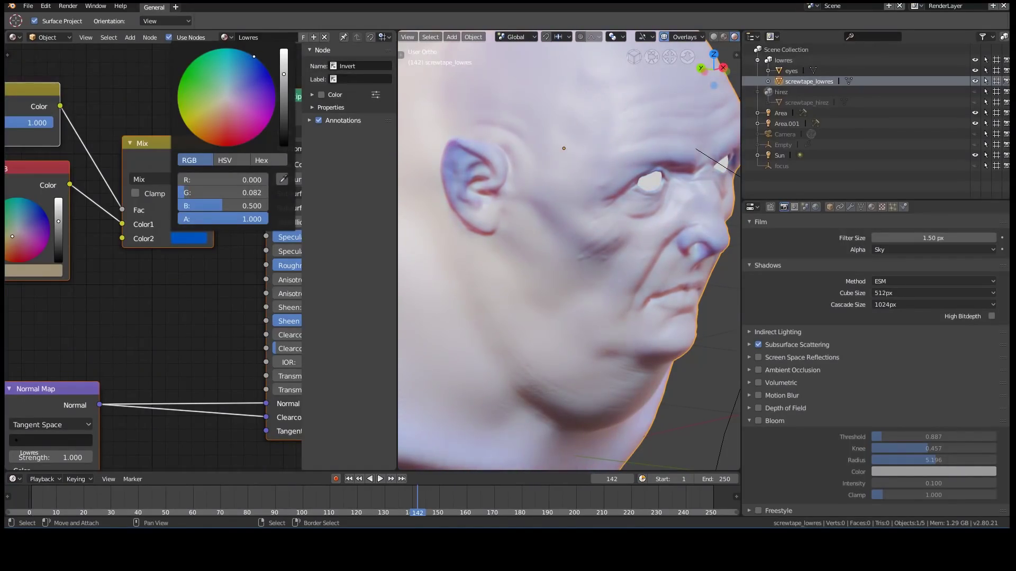
left_click_drag(254, 56, 215, 145)
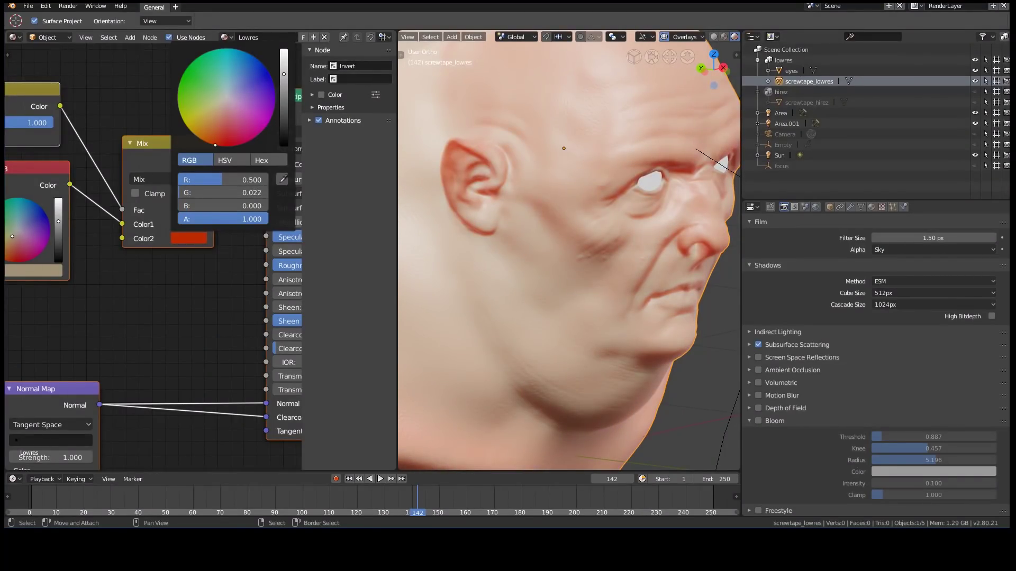
scroll(175, 216, "down", 3)
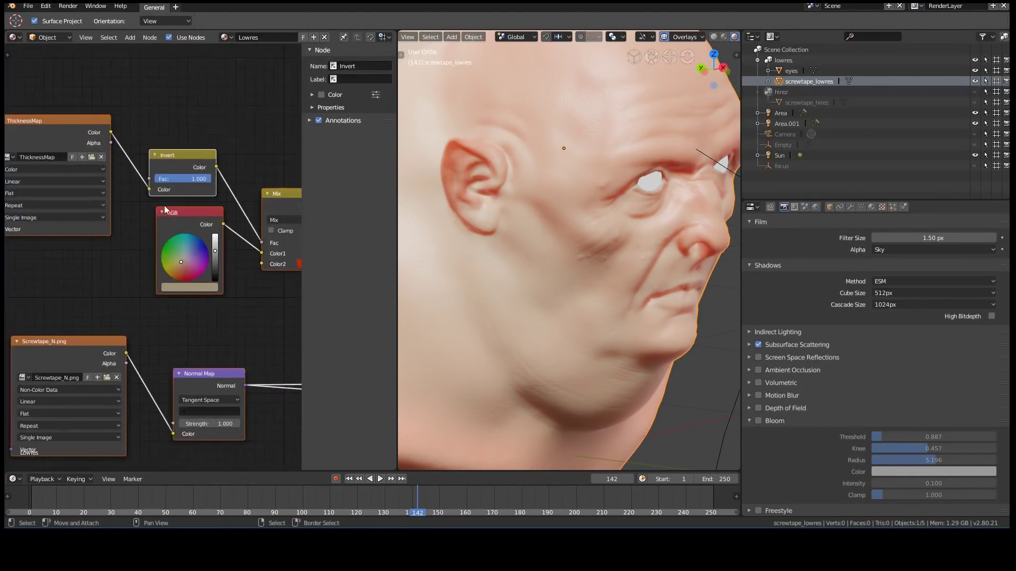
- Rearrange the nodes and drop an RGB Curves node onto the Invert–Mix link
left_click_drag(175, 216, 107, 253)
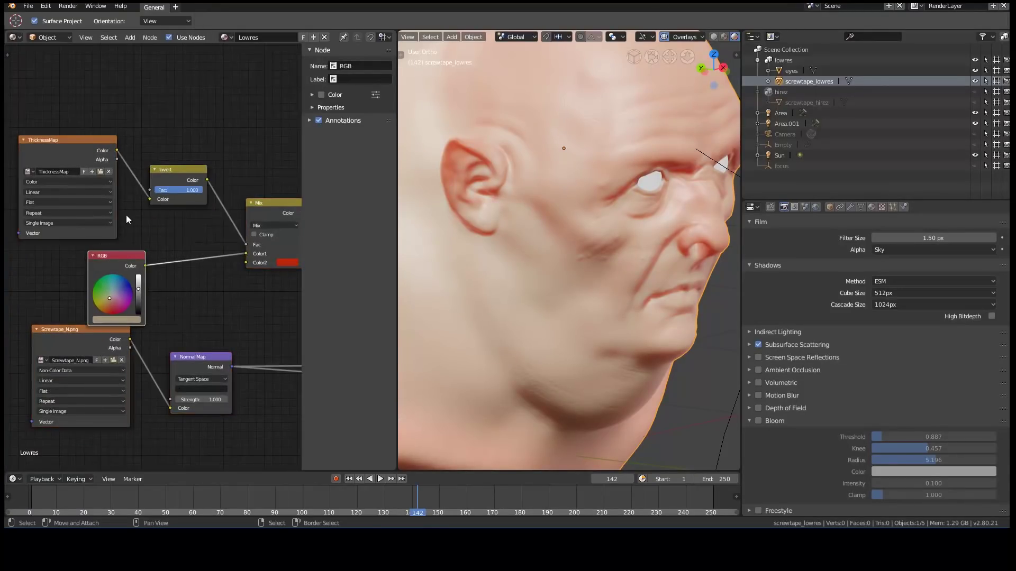
left_click(77, 135)
mouse_move(45, 118)
left_mouse_down()
mouse_move(188, 210)
mouse_move(93, 179)
left_mouse_up()
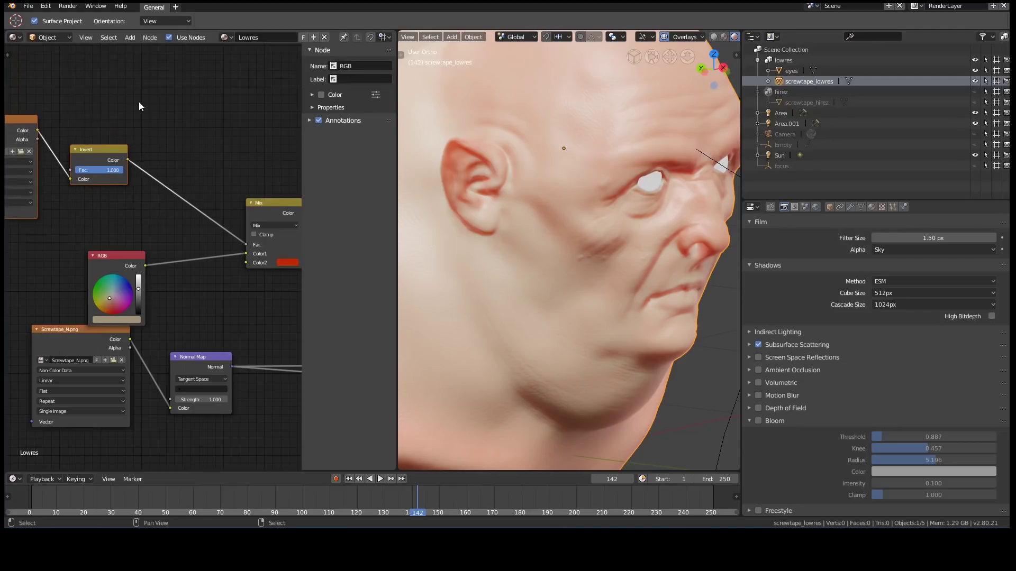
key("shift+a")
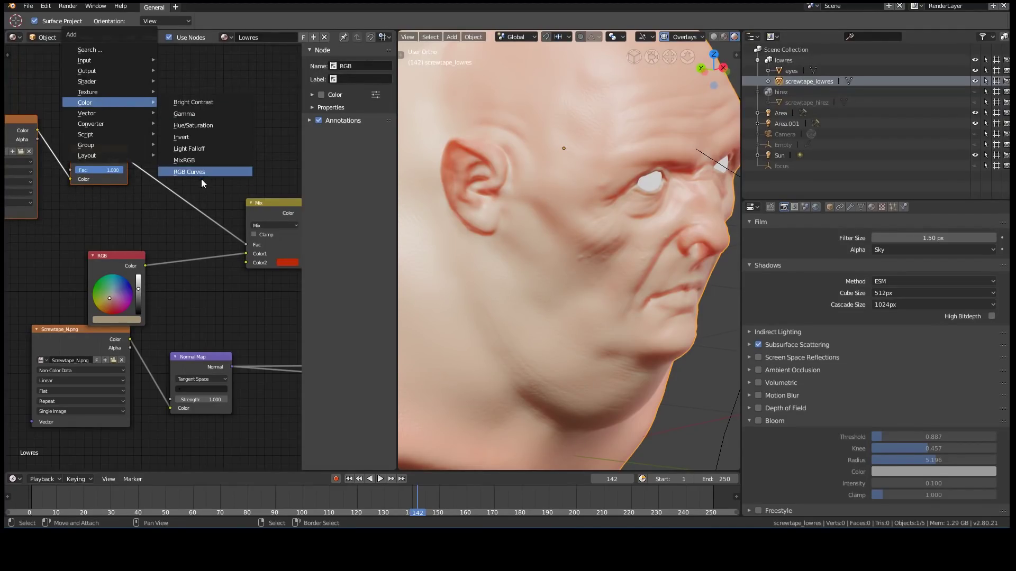
left_click(198, 172)
left_click(146, 111)
scroll(182, 183, "up", 2)
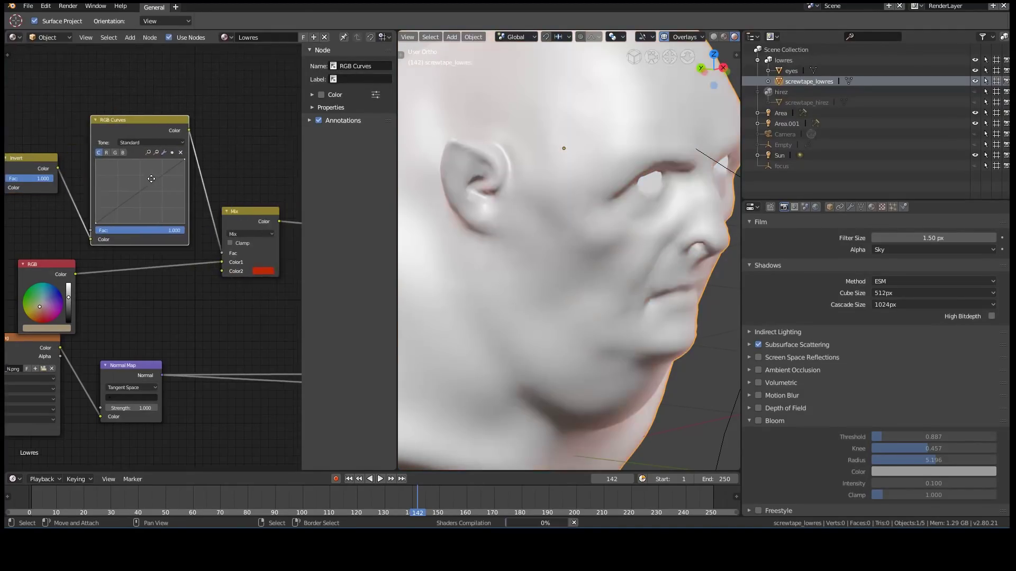
- Add two curve points and bend them into an S-curve for sharper tint contrast
left_click_drag(192, 162, 186, 145)
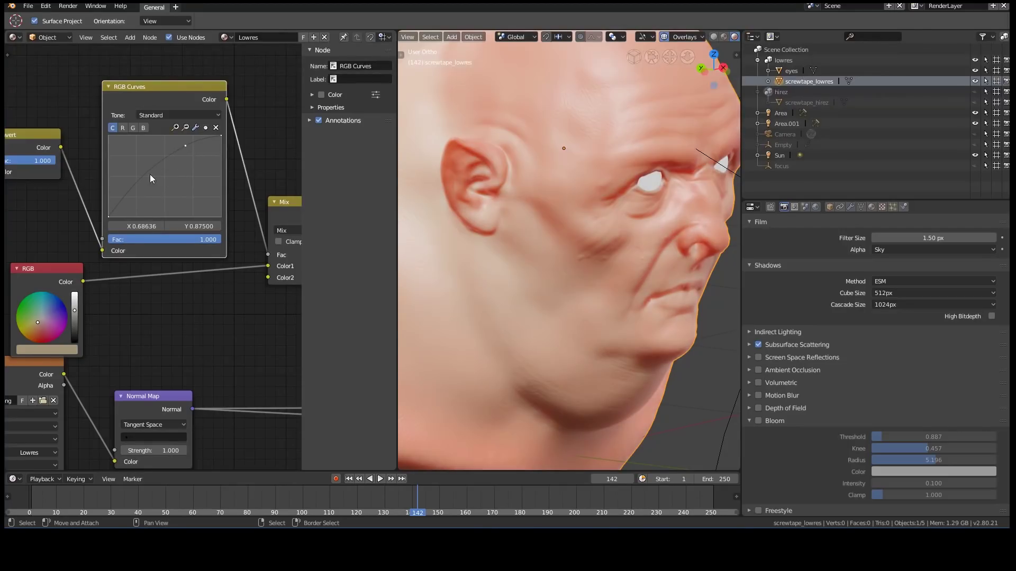
left_click_drag(150, 181, 142, 200)
left_click_drag(191, 145, 194, 149)
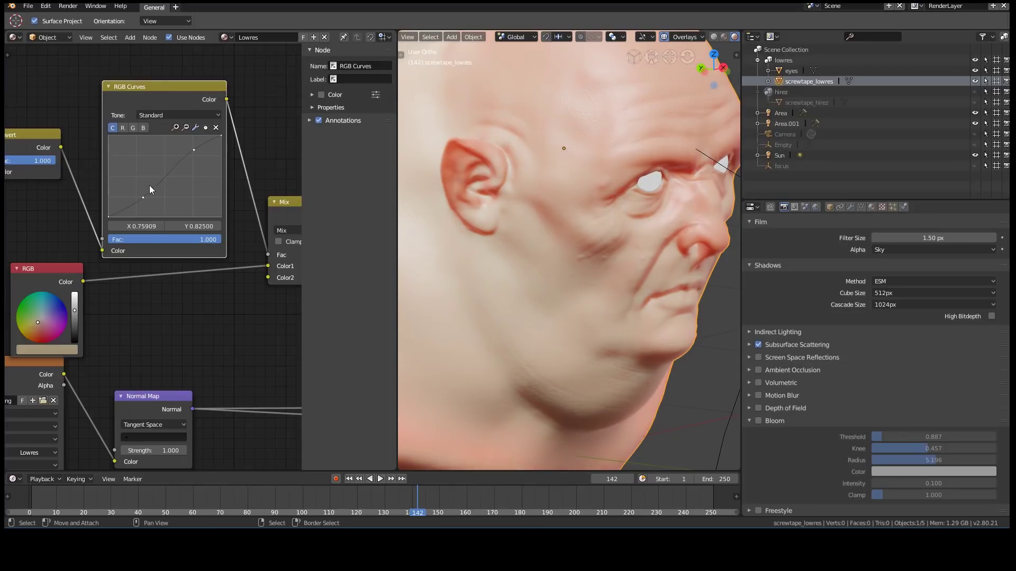
left_click_drag(144, 197, 142, 198)
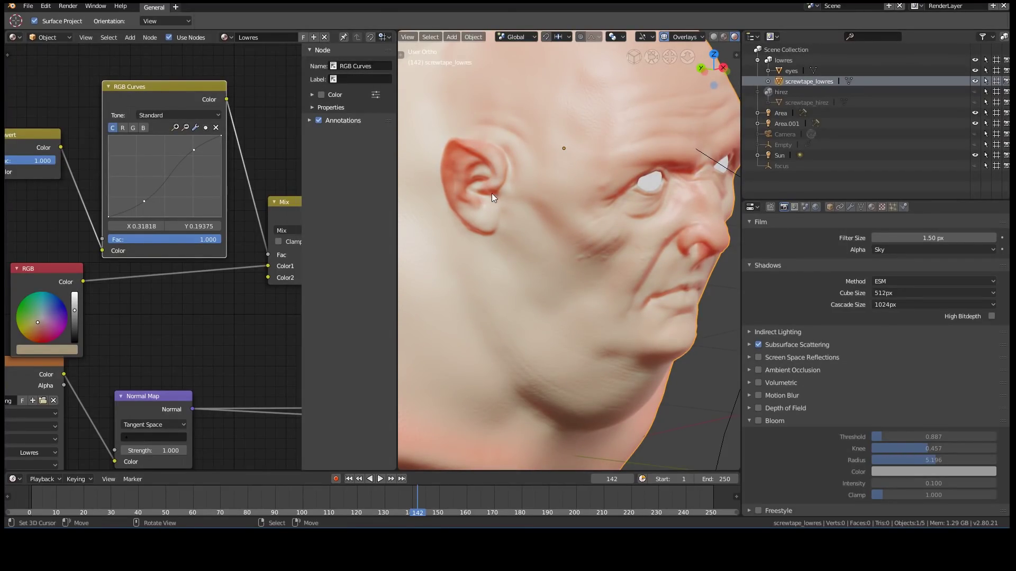
scroll(583, 225, "down", 2)
- Orbit around the head and lips, comparing solid shading against the material preview
mouse_move(582, 225)
middle_mouse_down()
mouse_move(498, 225)
mouse_move(529, 223)
mouse_move(500, 237)
mouse_move(542, 229)
middle_mouse_up()
scroll(132, 140, "down", 2)
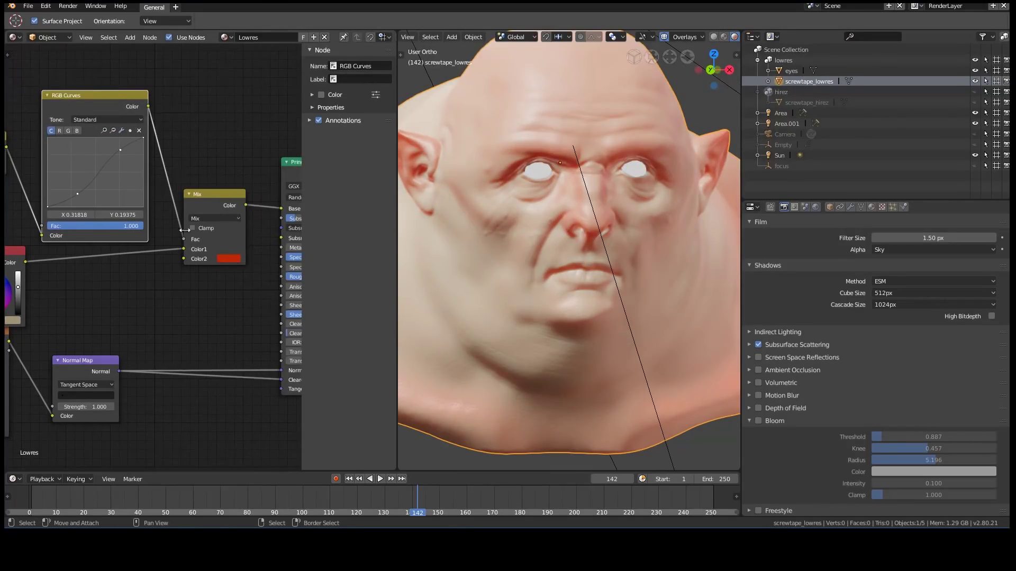
mouse_move(515, 204)
middle_mouse_down()
mouse_move(463, 209)
mouse_move(572, 206)
middle_mouse_up()
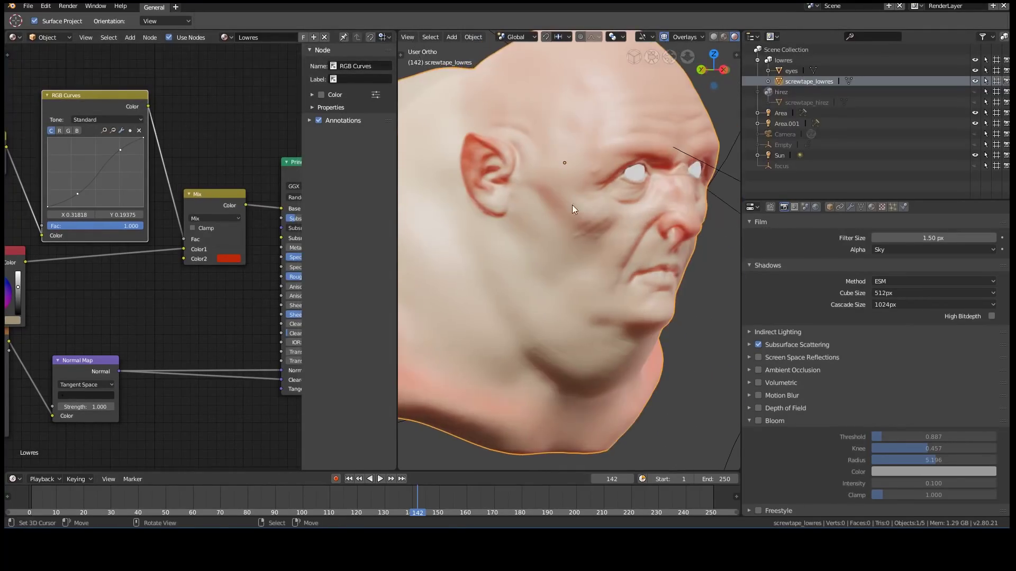
mouse_move(475, 152)
middle_mouse_down()
mouse_move(627, 227)
mouse_move(647, 207)
mouse_move(700, 263)
mouse_move(547, 251)
mouse_move(592, 214)
middle_mouse_up()
scroll(594, 243, "up", 5)
scroll(591, 213, "up", 3)
middle_click_drag(511, 183, 616, 196)
middle_click_drag(515, 213, 630, 166)
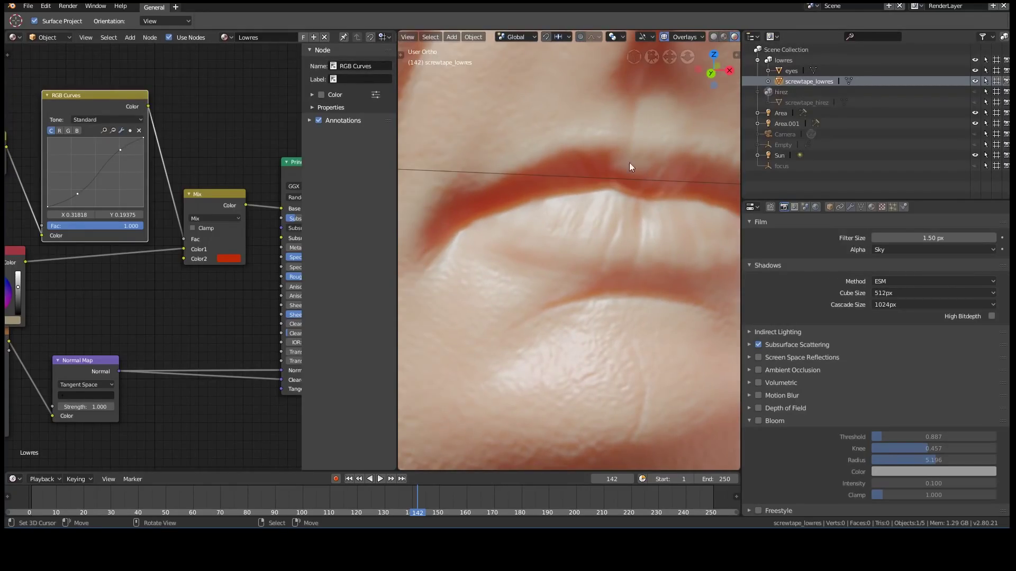
mouse_move(506, 189)
middle_mouse_down()
mouse_move(604, 222)
mouse_move(623, 240)
middle_mouse_up()
key("shift+z")
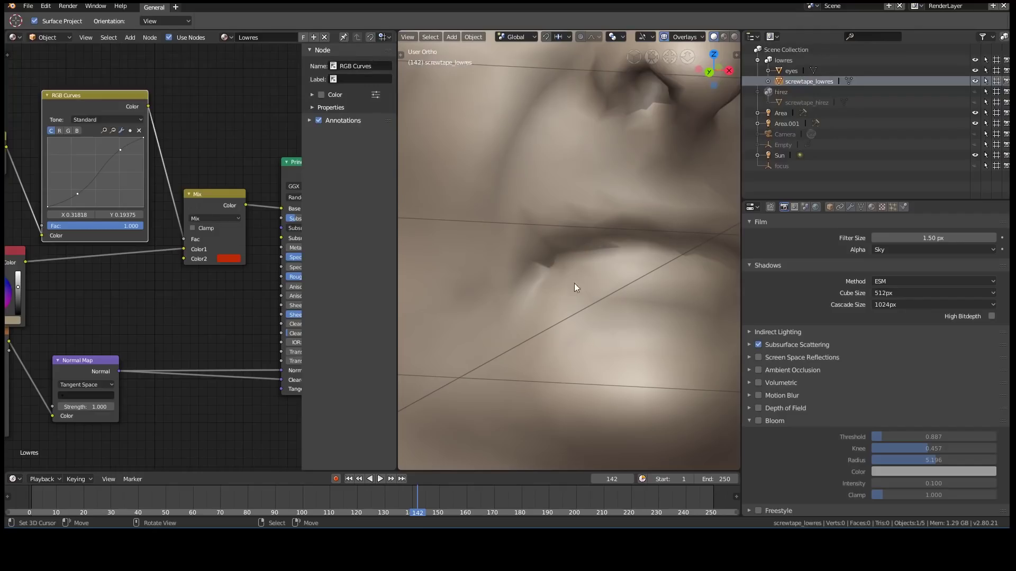
left_click(733, 37)
scroll(619, 252, "down", 5)
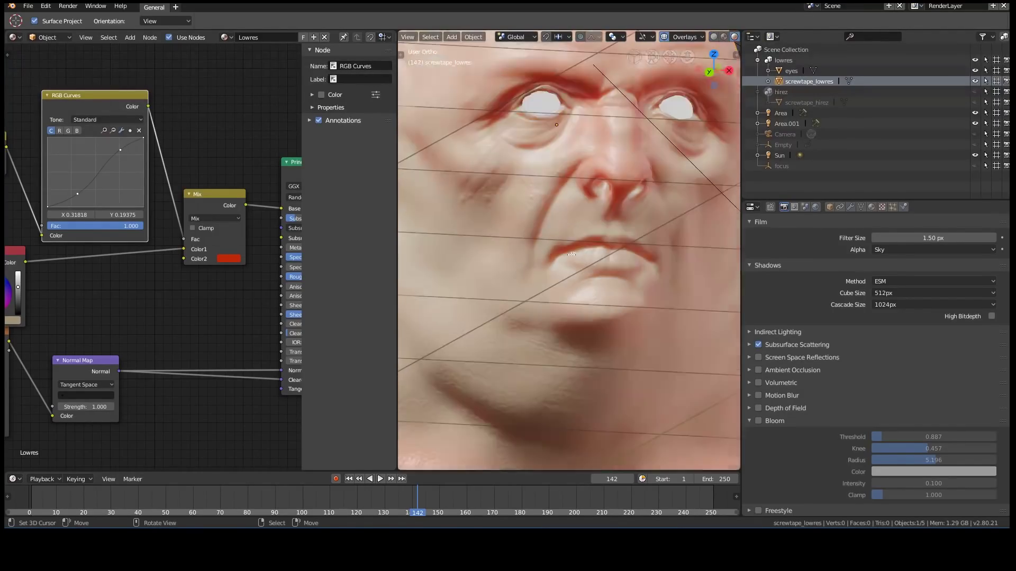
- Turn off the viewport overlays for a clean near-frontal view of the face
mouse_move(634, 213)
middle_mouse_down()
mouse_move(490, 169)
mouse_move(640, 121)
middle_mouse_up()
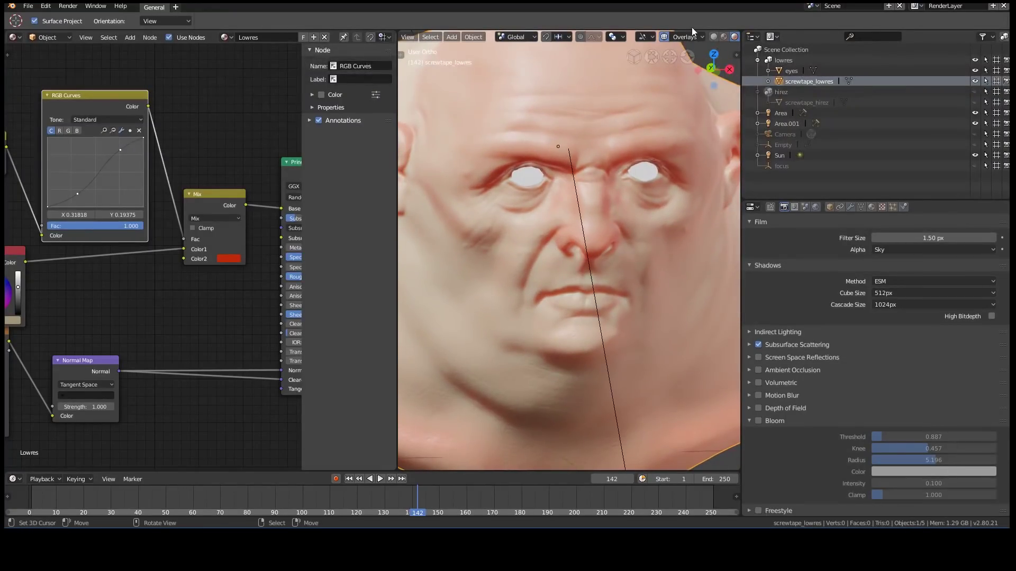
left_click(664, 36)
scroll(593, 220, "down", 3)
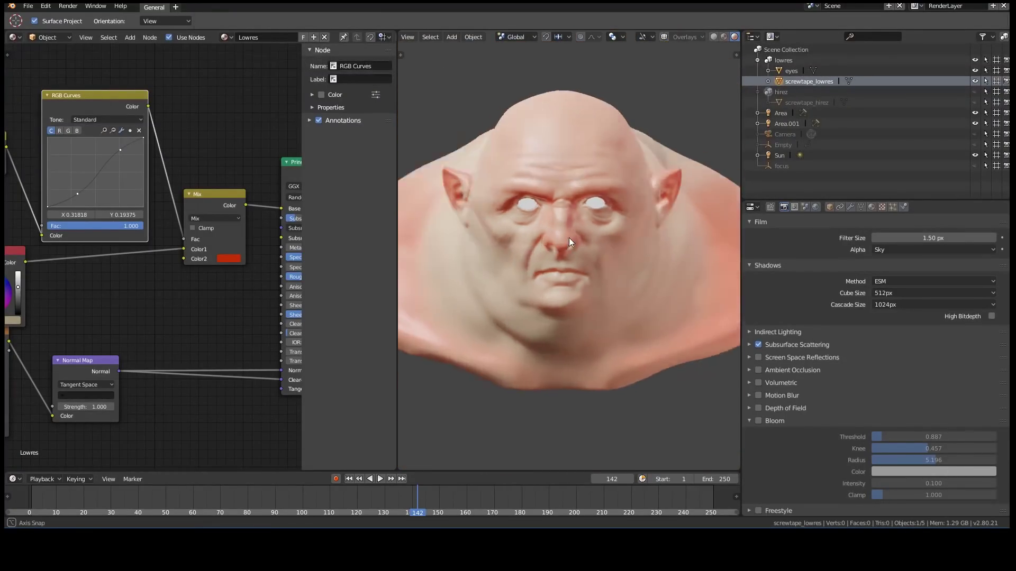
- Orbit the maximised viewport to a three-quarter view showing the head's left side
middle_click_drag(569, 237, 496, 192)
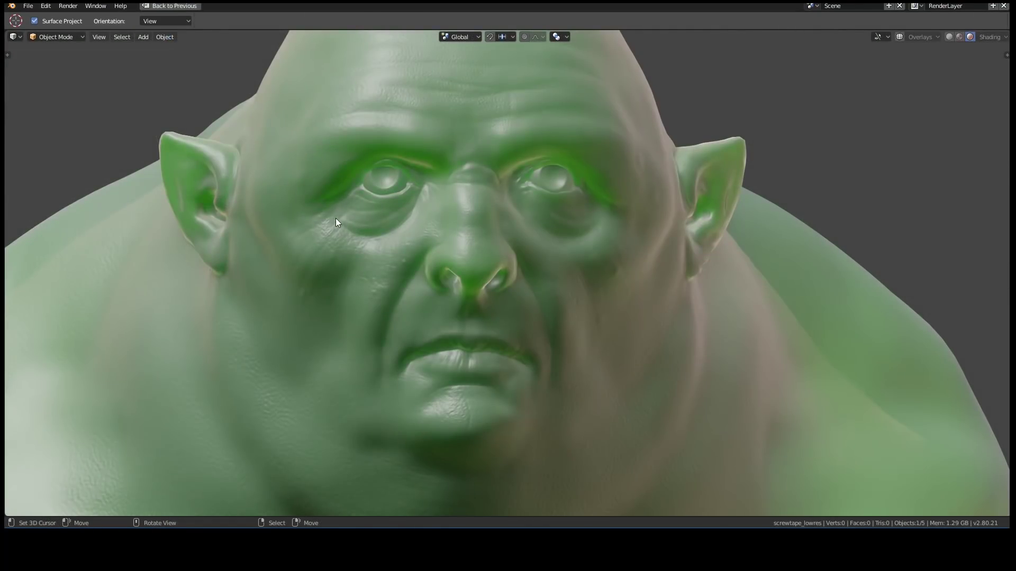
middle_click_drag(335, 223, 354, 220)
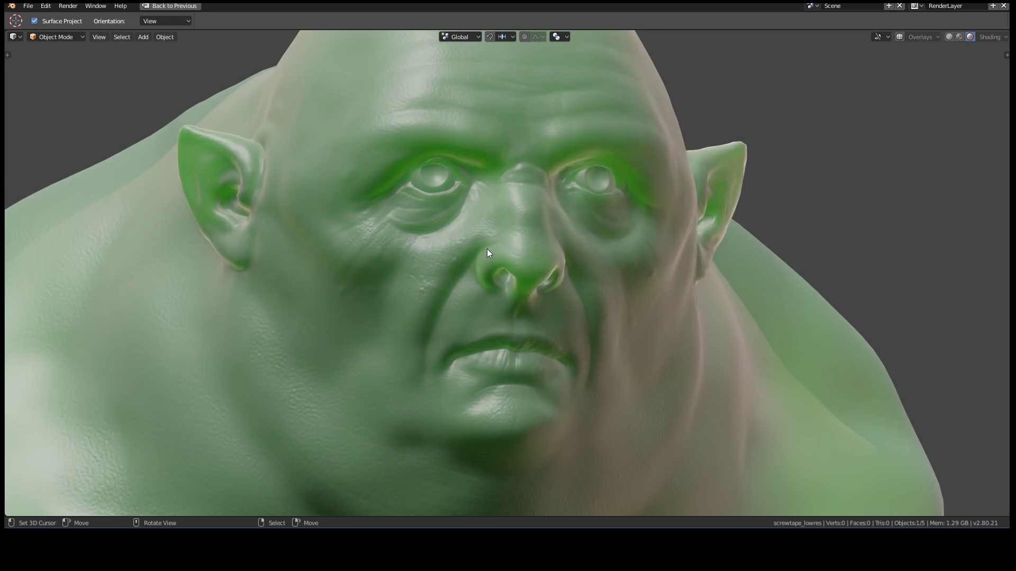